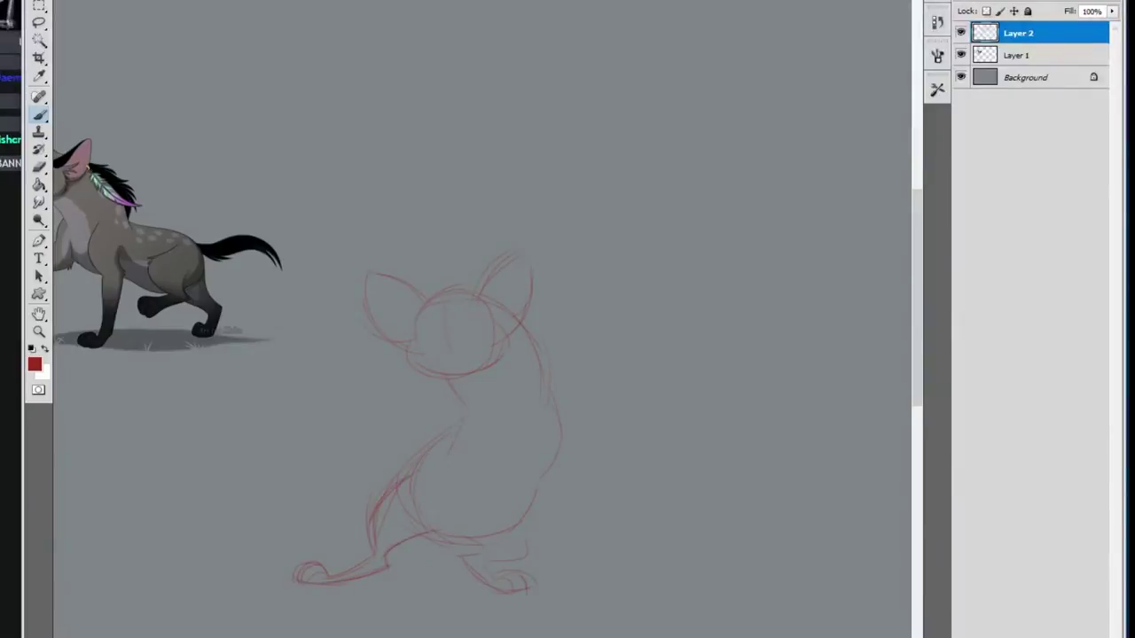
# Rough in the hyena's bent front arm, neck line, large nose, open mouth and tail in red on the sketch
pyautogui.moveTo(566, 495); pyautogui.dragTo(579, 579)
pyautogui.moveTo(499, 470); pyautogui.dragTo(548, 514)
pyautogui.moveTo(461, 402)
pyautogui.mouseDown()
pyautogui.moveTo(498, 469)
pyautogui.moveTo(397, 488)
pyautogui.mouseUp()
pyautogui.moveTo(483, 298); pyautogui.dragTo(545, 406)
pyautogui.moveTo(443, 333)
pyautogui.mouseDown()
pyautogui.moveTo(424, 341)
pyautogui.moveTo(476, 338)
pyautogui.mouseUp()
pyautogui.moveTo(480, 347); pyautogui.dragTo(481, 369)
pyautogui.moveTo(457, 366); pyautogui.dragTo(447, 387)
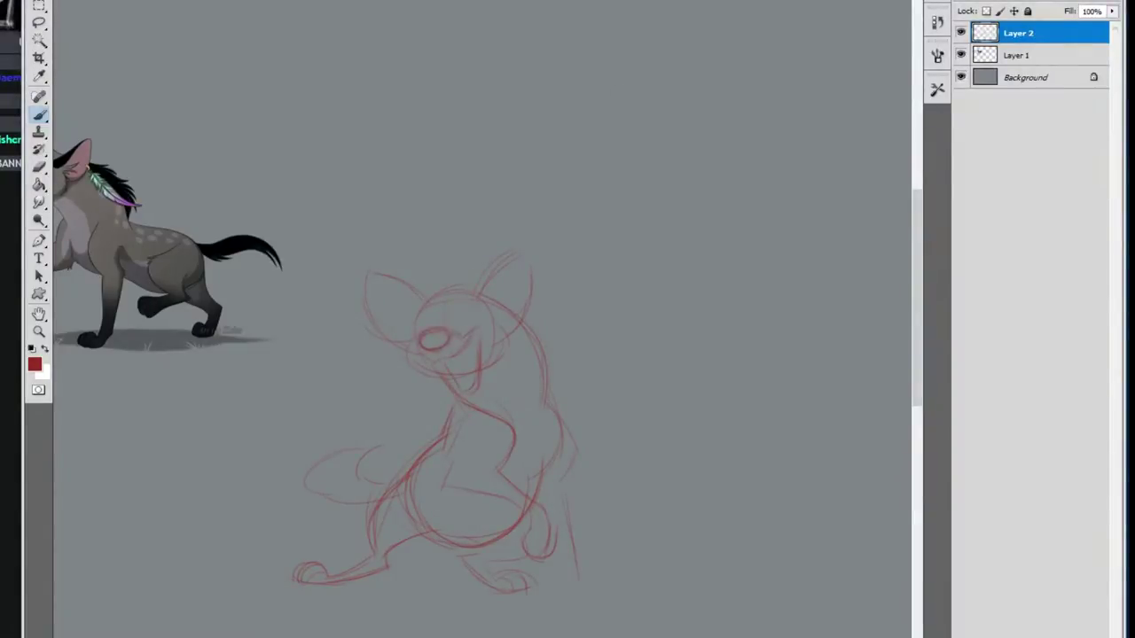
# Sketch the forehead fringe, deepen the open mouth and add a feather trailing behind the ear
pyautogui.moveTo(451, 289); pyautogui.dragTo(388, 296)
pyautogui.moveTo(424, 298)
pyautogui.mouseDown()
pyautogui.moveTo(382, 332)
pyautogui.moveTo(396, 342)
pyautogui.mouseUp()
pyautogui.moveTo(490, 311); pyautogui.dragTo(523, 320)
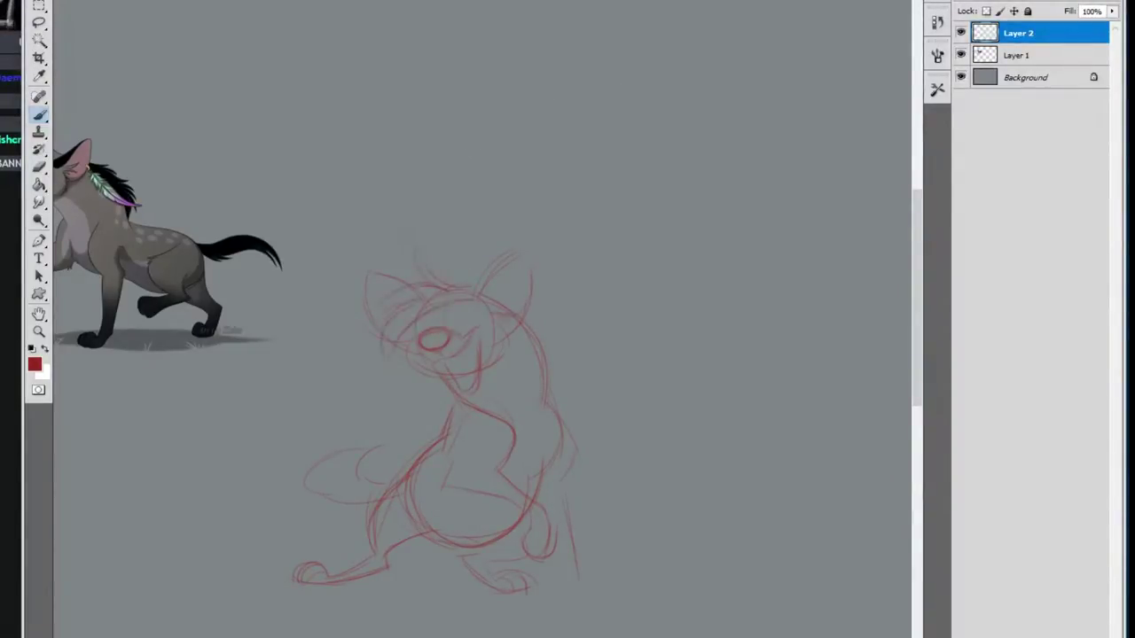
pyautogui.moveTo(452, 405); pyautogui.dragTo(475, 381)
pyautogui.moveTo(479, 343); pyautogui.dragTo(472, 383)
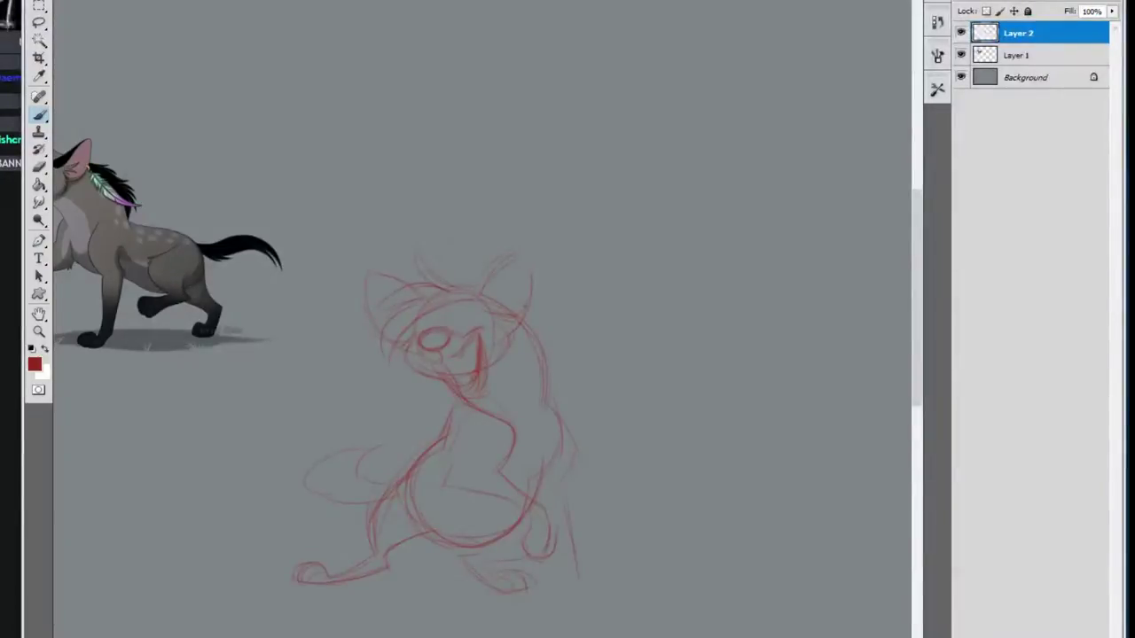
pyautogui.moveTo(533, 307); pyautogui.dragTo(615, 298)
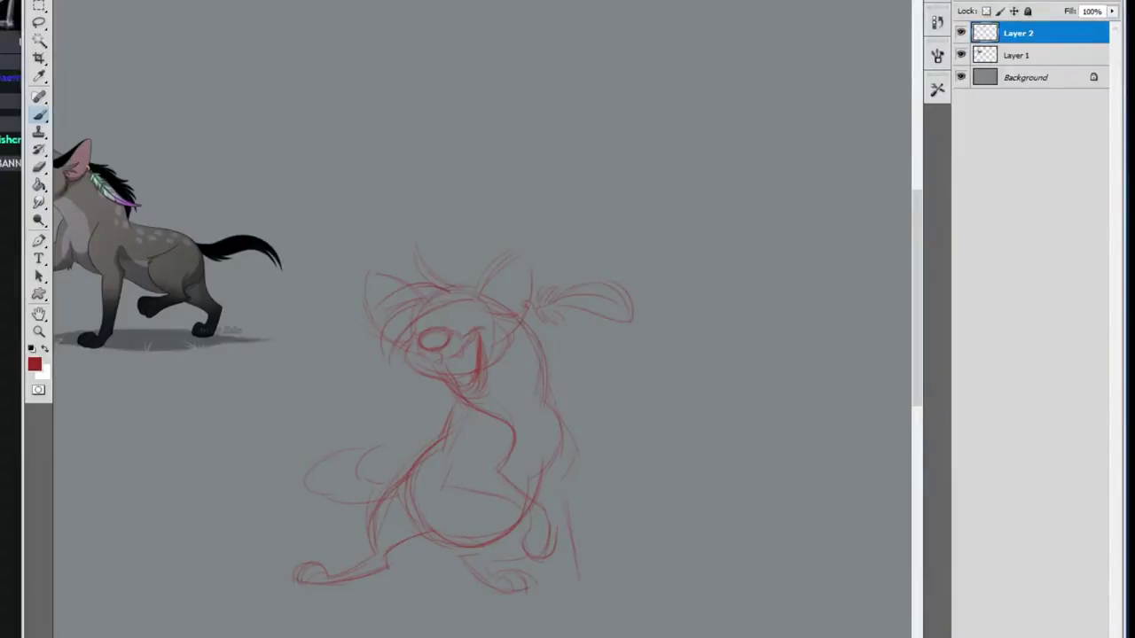
# Sketch the supporting front leg reaching down to the ground, ending in a paw
pyautogui.moveTo(548, 401); pyautogui.dragTo(578, 454)
pyautogui.moveTo(567, 496); pyautogui.dragTo(581, 580)
pyautogui.moveTo(532, 483); pyautogui.dragTo(556, 539)
pyautogui.moveTo(557, 540); pyautogui.dragTo(575, 587)
pyautogui.moveTo(582, 582); pyautogui.dragTo(608, 595)
# Erase the bent front arm and redraw it stretched outward with an open paw
pyautogui.press('e')
pyautogui.moveTo(515, 439); pyautogui.dragTo(449, 486)
pyautogui.moveTo(532, 527); pyautogui.dragTo(542, 555)
pyautogui.press('b')
pyautogui.moveTo(475, 480)
pyautogui.mouseDown()
pyautogui.moveTo(589, 477)
pyautogui.moveTo(657, 516)
pyautogui.mouseUp()
pyautogui.moveTo(443, 490)
pyautogui.mouseDown()
pyautogui.moveTo(382, 462)
pyautogui.moveTo(453, 539)
pyautogui.mouseUp()
# Refine the jaw and raised ear, then add chest fur, fuller tail strands and the shoulder lines
pyautogui.moveTo(459, 378); pyautogui.dragTo(487, 396)
pyautogui.moveTo(478, 294); pyautogui.dragTo(528, 227)
pyautogui.moveTo(435, 397); pyautogui.dragTo(446, 424)
pyautogui.moveTo(447, 394); pyautogui.dragTo(443, 420)
pyautogui.moveTo(376, 482); pyautogui.dragTo(302, 500)
pyautogui.moveTo(388, 438); pyautogui.dragTo(321, 472)
pyautogui.moveTo(424, 339)
pyautogui.mouseDown()
pyautogui.moveTo(603, 363)
pyautogui.moveTo(474, 379)
pyautogui.mouseUp()
pyautogui.moveTo(476, 378)
pyautogui.mouseDown()
pyautogui.moveTo(491, 380)
pyautogui.moveTo(459, 390)
pyautogui.moveTo(510, 388)
pyautogui.mouseUp()
pyautogui.moveTo(472, 413); pyautogui.dragTo(514, 384)
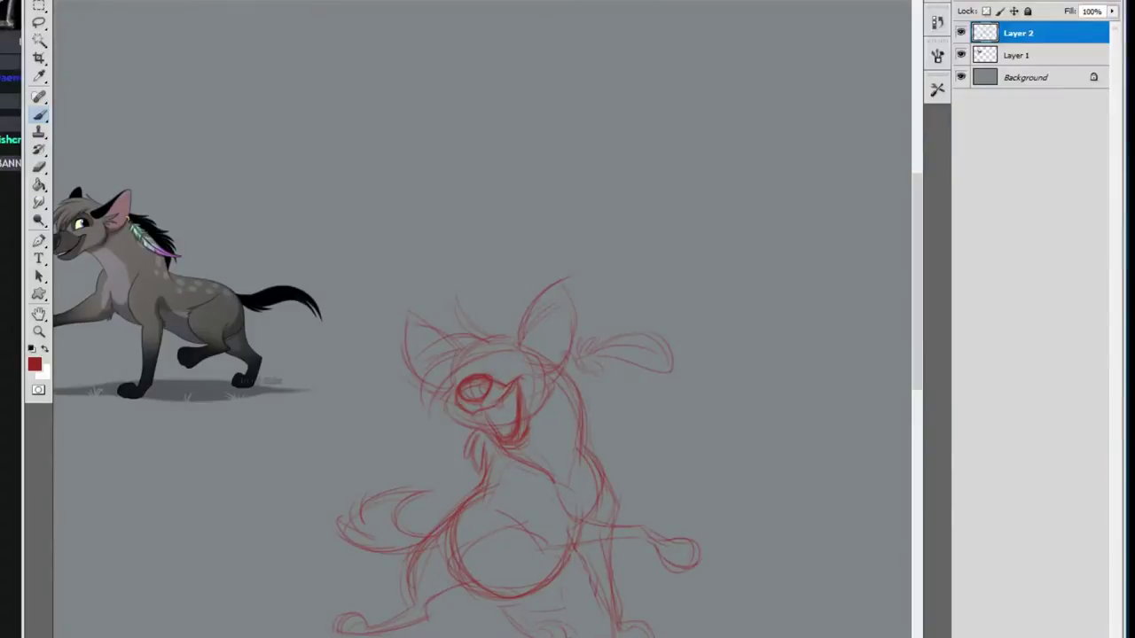
# Select the lower part of the supporting front leg, shift it slightly down and redraw its joining lines
pyautogui.moveTo(620, 541); pyautogui.dragTo(502, 451)
pyautogui.press('l')
pyautogui.moveTo(484, 454); pyautogui.dragTo(497, 461)
pyautogui.keyDown('ctrl'); pyautogui.moveTo(523, 532); pyautogui.dragTo(523, 546); pyautogui.keyUp('ctrl')
pyautogui.press('b')
pyautogui.moveTo(451, 456); pyautogui.dragTo(498, 562)
# Strengthen the body and belly contours and refine the paw and open mouth of the sketch
pyautogui.moveTo(487, 389); pyautogui.dragTo(498, 464)
pyautogui.moveTo(376, 358); pyautogui.dragTo(364, 406)
pyautogui.moveTo(333, 431); pyautogui.dragTo(326, 474)
pyautogui.moveTo(366, 419); pyautogui.dragTo(398, 440)
pyautogui.moveTo(443, 355)
pyautogui.mouseDown()
pyautogui.moveTo(519, 379)
pyautogui.moveTo(420, 359)
pyautogui.mouseUp()
pyautogui.moveTo(461, 507)
pyautogui.mouseDown()
pyautogui.moveTo(475, 554)
pyautogui.moveTo(514, 571)
pyautogui.mouseUp()
pyautogui.moveTo(548, 468)
pyautogui.mouseDown()
pyautogui.moveTo(530, 482)
pyautogui.moveTo(560, 479)
pyautogui.mouseUp()
pyautogui.moveTo(358, 325)
pyautogui.mouseDown()
pyautogui.moveTo(361, 348)
pyautogui.moveTo(395, 384)
pyautogui.mouseUp()
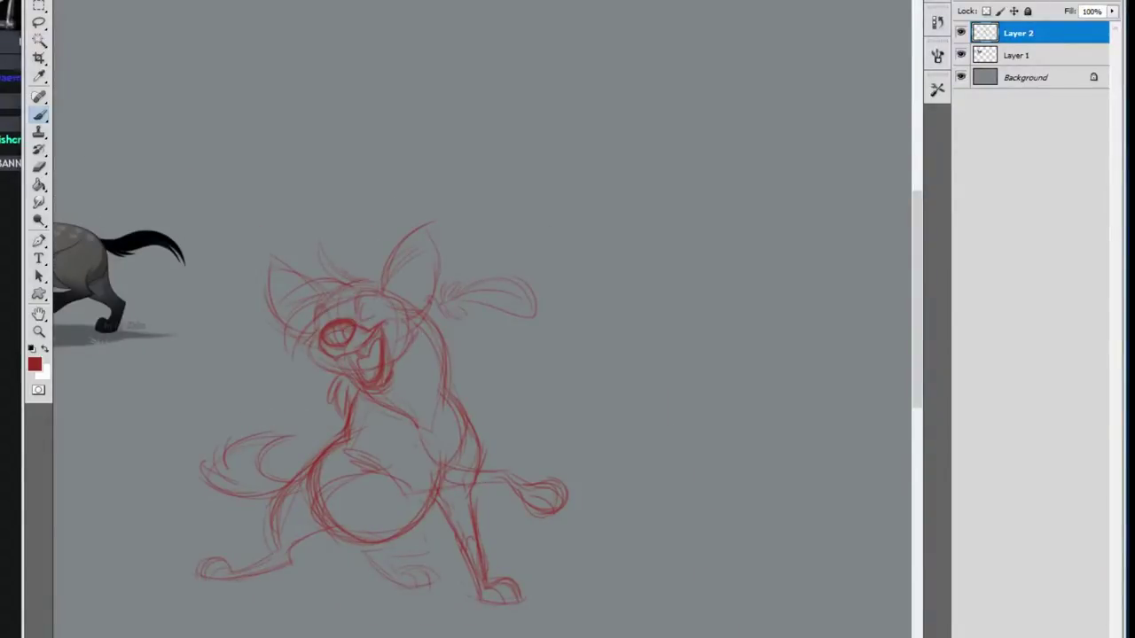
# Sketch two oval eyes above the nose on the hyena's face
pyautogui.hotkey('ctrl', '+')
pyautogui.moveTo(287, 319); pyautogui.dragTo(326, 305)
pyautogui.moveTo(282, 319)
pyautogui.mouseDown()
pyautogui.moveTo(325, 284)
pyautogui.moveTo(329, 298)
pyautogui.mouseUp()
pyautogui.moveTo(289, 323); pyautogui.dragTo(344, 297)
pyautogui.moveTo(208, 321); pyautogui.dragTo(227, 319)
pyautogui.moveTo(204, 333); pyautogui.dragTo(227, 317)
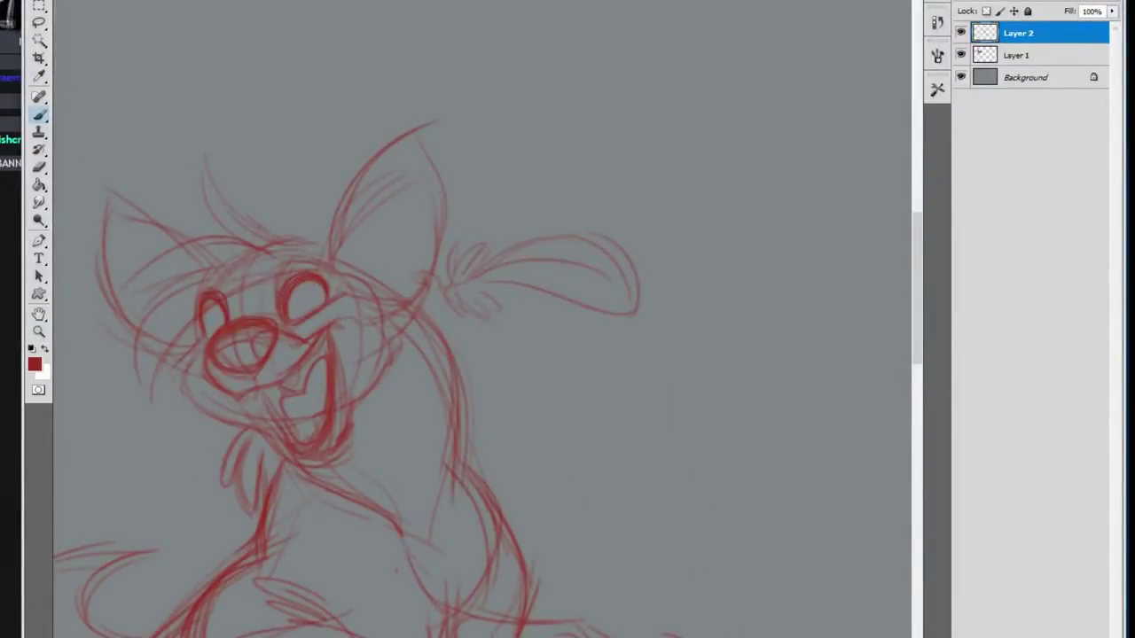
# Add pupils and heavier eyelids, then sketch the cheek fur, lower jaw and top of the head
pyautogui.moveTo(318, 285); pyautogui.dragTo(319, 311)
pyautogui.moveTo(277, 295); pyautogui.dragTo(329, 268)
pyautogui.moveTo(218, 307); pyautogui.dragTo(219, 330)
pyautogui.moveTo(197, 340)
pyautogui.mouseDown()
pyautogui.moveTo(233, 310)
pyautogui.moveTo(167, 373)
pyautogui.mouseUp()
pyautogui.moveTo(179, 369); pyautogui.dragTo(184, 406)
pyautogui.moveTo(190, 376)
pyautogui.mouseDown()
pyautogui.moveTo(198, 410)
pyautogui.moveTo(244, 427)
pyautogui.mouseUp()
pyautogui.moveTo(213, 279)
pyautogui.mouseDown()
pyautogui.moveTo(356, 266)
pyautogui.moveTo(385, 216)
pyautogui.mouseUp()
# Darken the cheek and back-of-neck lines and redraw both pointed ears with firmer strokes
pyautogui.moveTo(351, 268)
pyautogui.mouseDown()
pyautogui.moveTo(413, 312)
pyautogui.moveTo(395, 364)
pyautogui.mouseUp()
pyautogui.moveTo(353, 422); pyautogui.dragTo(422, 380)
pyautogui.moveTo(400, 309); pyautogui.dragTo(459, 530)
pyautogui.moveTo(426, 354); pyautogui.dragTo(447, 391)
pyautogui.moveTo(353, 276); pyautogui.dragTo(478, 156)
pyautogui.moveTo(429, 168); pyautogui.dragTo(380, 282)
pyautogui.moveTo(429, 157); pyautogui.dragTo(433, 339)
pyautogui.moveTo(440, 179); pyautogui.dragTo(423, 334)
pyautogui.moveTo(127, 233); pyautogui.dragTo(220, 383)
pyautogui.moveTo(124, 223); pyautogui.dragTo(252, 310)
# Set the foreground colour to black, try one brush stroke beside the sketch and undo it
pyautogui.click(35, 364)
pyautogui.press('Return')
pyautogui.moveTo(575, 140); pyautogui.dragTo(535, 231)
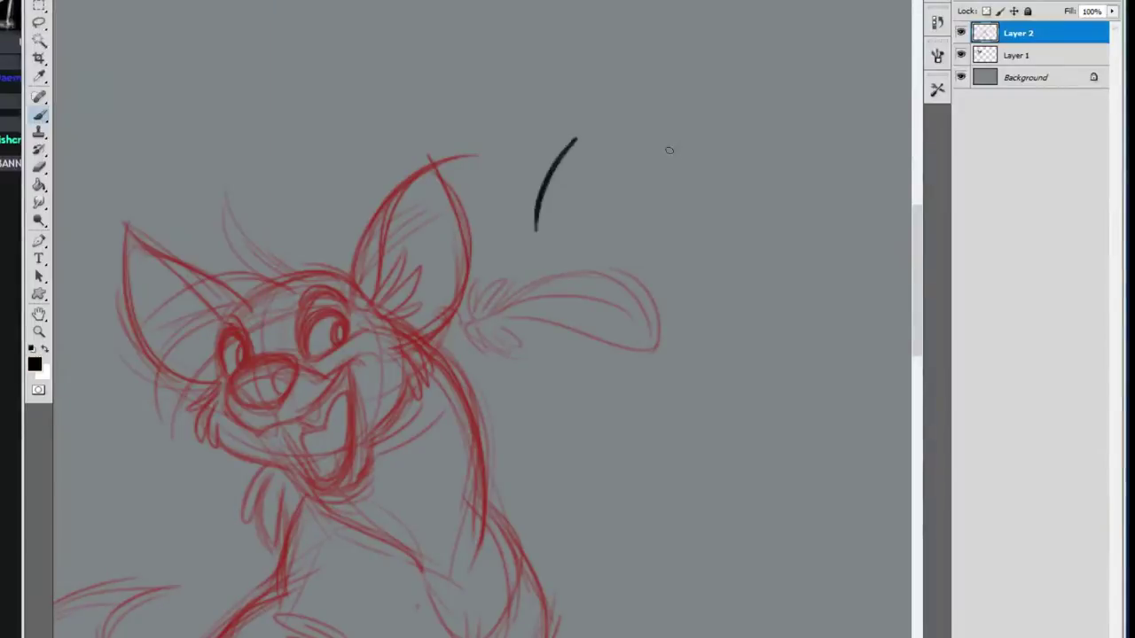
pyautogui.hotkey('ctrl', 'z')
# Lasso the whole red sketch, enlarge it with Free Transform and deselect it
pyautogui.press('z')
pyautogui.keyDown('alt'); pyautogui.click(595, 372); pyautogui.keyUp('alt')
pyautogui.moveTo(595, 373); pyautogui.dragTo(552, 342)
pyautogui.keyDown('alt'); pyautogui.click(552, 342); pyautogui.keyUp('alt')
pyautogui.press('l')
pyautogui.moveTo(426, 273); pyautogui.dragTo(311, 293)
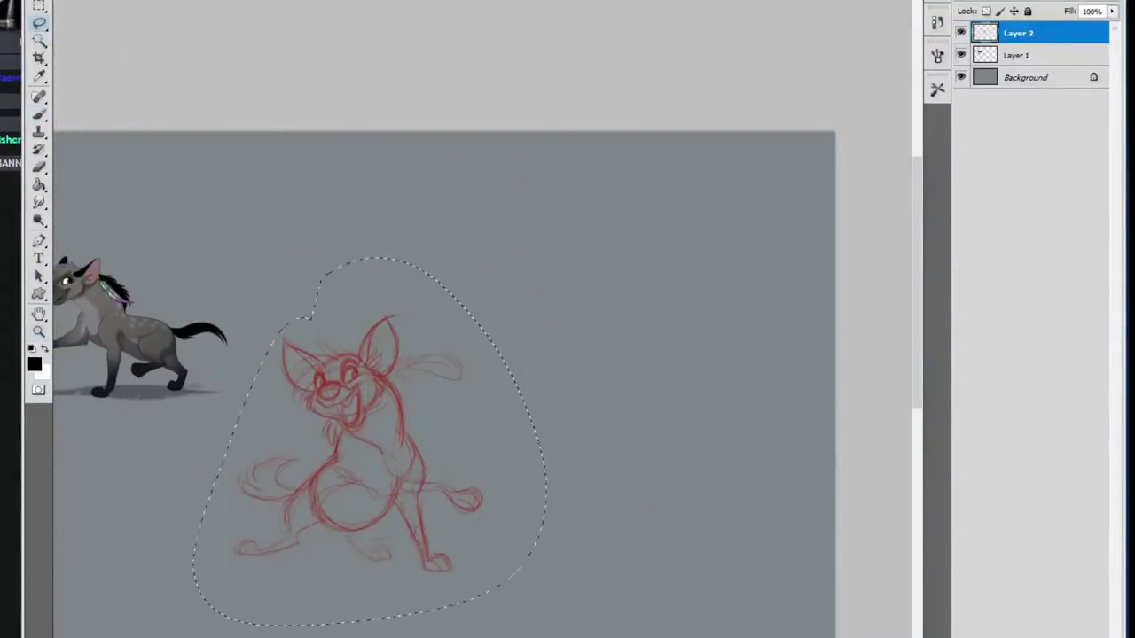
pyautogui.hotkey('ctrl', 't')
pyautogui.moveTo(551, 256); pyautogui.dragTo(668, 131)
pyautogui.press('Return')
pyautogui.hotkey('ctrl', 'd')
# Lower the red sketch layer's opacity and create a new layer above it for the line drawing
pyautogui.moveTo(726, 382); pyautogui.dragTo(701, 449)
pyautogui.press('z')
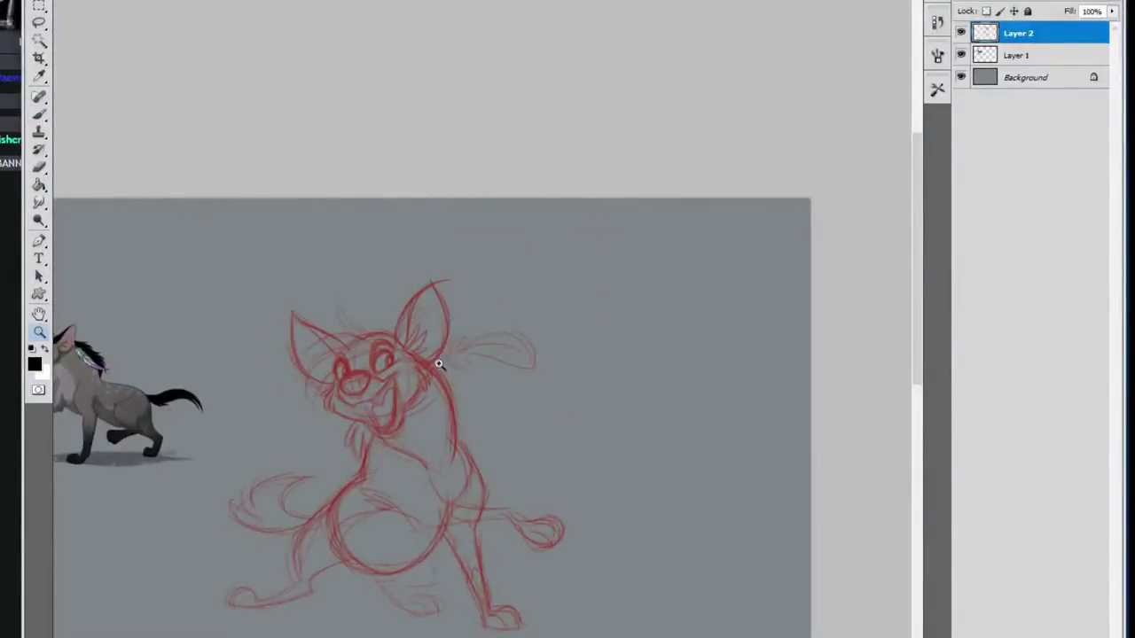
pyautogui.moveTo(1112, 7); pyautogui.dragTo(1059, 7)
pyautogui.hotkey('ctrl', 'alt', 'shift', 'n')
pyautogui.press('b')
pyautogui.hotkey('ctrl', 'a')
pyautogui.moveTo(550, 216); pyautogui.dragTo(535, 306)
pyautogui.moveTo(554, 231); pyautogui.dragTo(554, 332)
pyautogui.hotkey('ctrl', 'alt', 'z')
pyautogui.hotkey('ctrl', 'alt', 'z')
pyautogui.moveTo(570, 252); pyautogui.dragTo(578, 368)
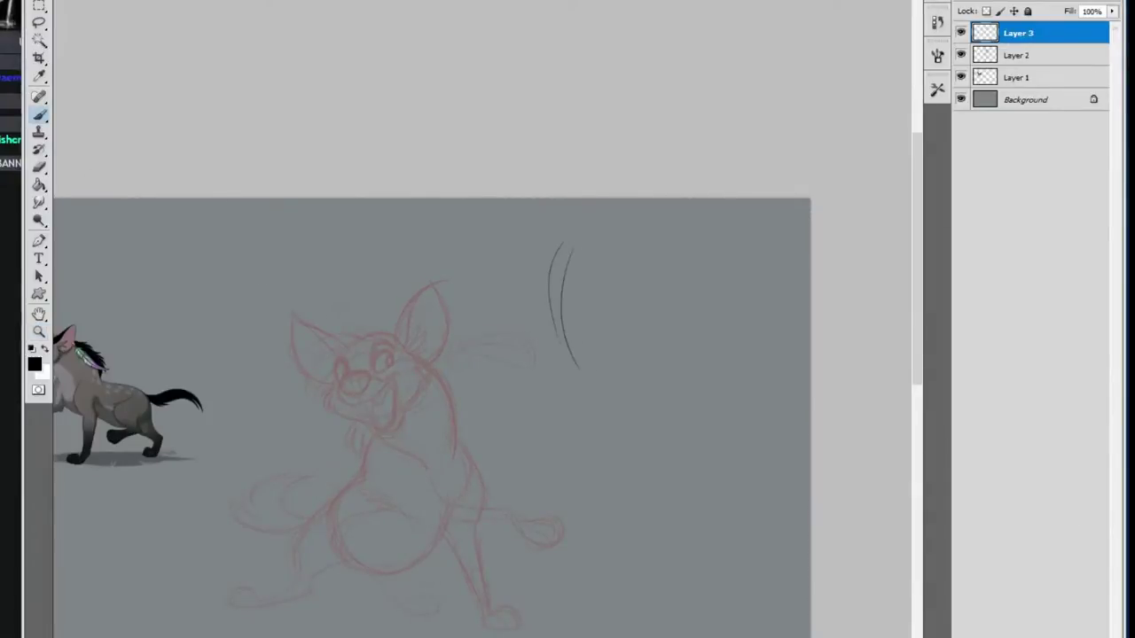
pyautogui.hotkey('ctrl', 'alt', 'z')
pyautogui.hotkey('ctrl', 'alt', 'z')
# Draw the nose and the open mouth with teeth and tongue in thin black lines over the sketch
pyautogui.press('z')
pyautogui.click(472, 408)
pyautogui.moveTo(472, 408); pyautogui.dragTo(535, 282)
pyautogui.press('b')
pyautogui.moveTo(339, 239)
pyautogui.mouseDown()
pyautogui.moveTo(372, 255)
pyautogui.moveTo(337, 275)
pyautogui.moveTo(415, 235)
pyautogui.moveTo(423, 301)
pyautogui.mouseUp()
pyautogui.moveTo(376, 283)
pyautogui.mouseDown()
pyautogui.moveTo(390, 304)
pyautogui.moveTo(421, 299)
pyautogui.mouseUp()
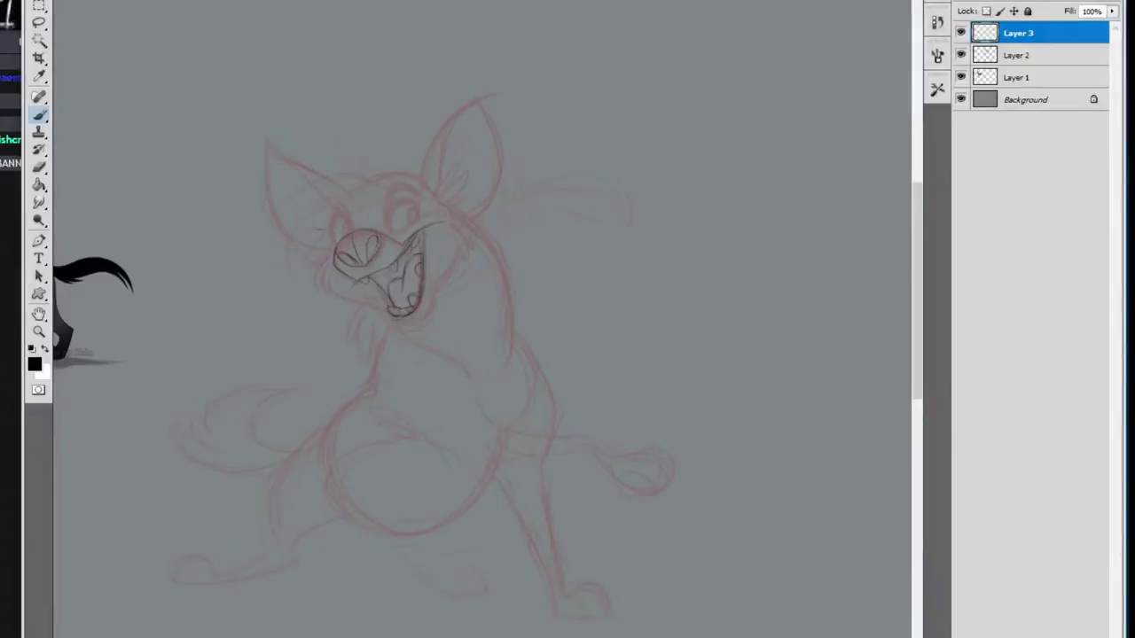
# Outline the muzzle, lower jaw, cheek and back of the neck in black
pyautogui.moveTo(325, 248); pyautogui.dragTo(362, 302)
pyautogui.moveTo(464, 243); pyautogui.dragTo(448, 273)
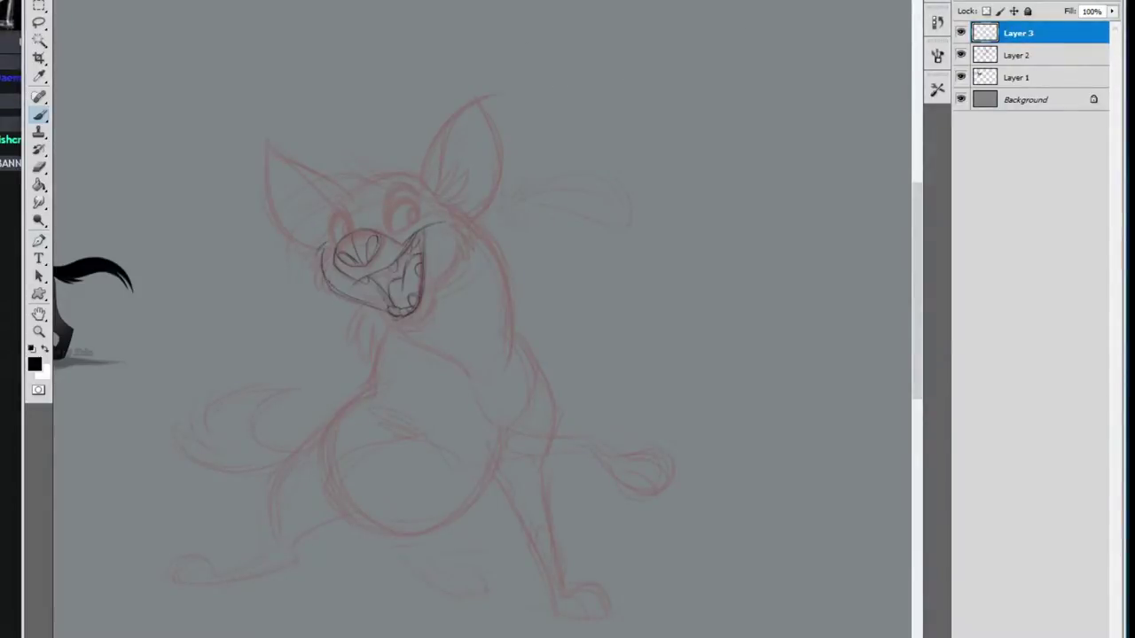
pyautogui.moveTo(458, 204); pyautogui.dragTo(505, 299)
pyautogui.moveTo(485, 228); pyautogui.dragTo(511, 322)
pyautogui.moveTo(380, 313)
pyautogui.mouseDown()
pyautogui.moveTo(414, 339)
pyautogui.moveTo(419, 316)
pyautogui.mouseUp()
pyautogui.moveTo(428, 264); pyautogui.dragTo(399, 321)
pyautogui.moveTo(431, 227); pyautogui.dragTo(427, 250)
pyautogui.moveTo(389, 321); pyautogui.dragTo(428, 322)
pyautogui.moveTo(443, 282); pyautogui.dragTo(454, 275)
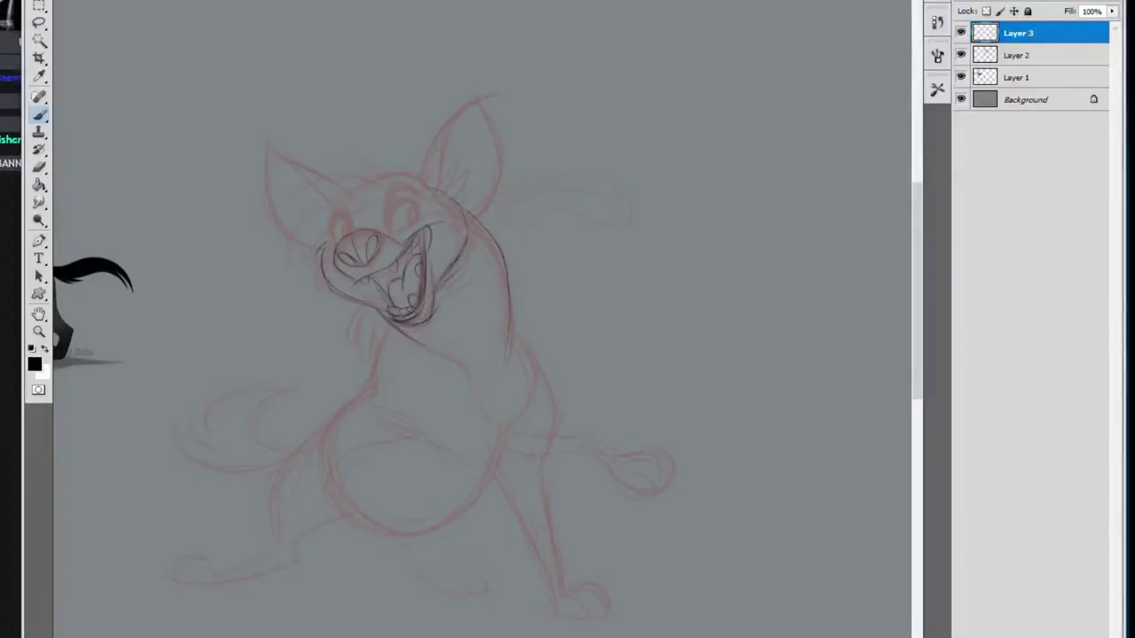
# Draw the top of the head and both eyes with pupils and lids in black
pyautogui.moveTo(332, 223); pyautogui.dragTo(433, 177)
pyautogui.moveTo(391, 225)
pyautogui.mouseDown()
pyautogui.moveTo(417, 202)
pyautogui.moveTo(401, 232)
pyautogui.mouseUp()
pyautogui.moveTo(330, 221); pyautogui.dragTo(335, 244)
pyautogui.moveTo(344, 214); pyautogui.dragTo(355, 231)
pyautogui.moveTo(410, 205); pyautogui.dragTo(412, 219)
pyautogui.moveTo(346, 225); pyautogui.dragTo(351, 233)
pyautogui.moveTo(394, 186); pyautogui.dragTo(422, 195)
pyautogui.moveTo(348, 203); pyautogui.dragTo(332, 240)
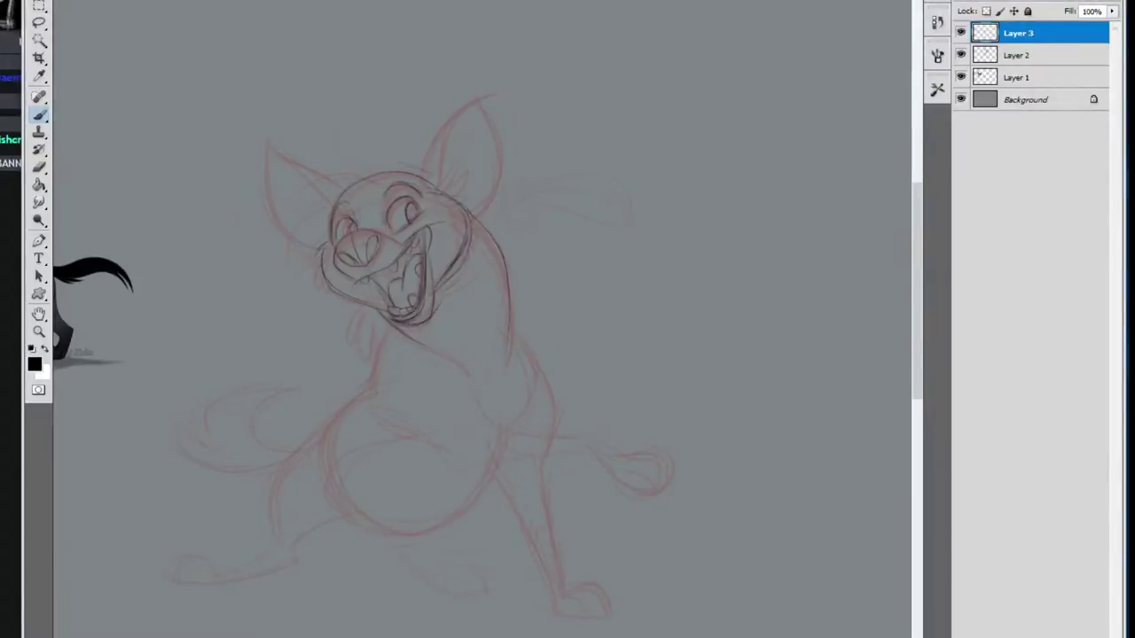
# Draw the fringe strands falling over the forehead and the first tufts of fur along the cheek
pyautogui.moveTo(327, 137)
pyautogui.mouseDown()
pyautogui.moveTo(424, 169)
pyautogui.moveTo(278, 205)
pyautogui.mouseUp()
pyautogui.moveTo(329, 188); pyautogui.dragTo(291, 253)
pyautogui.moveTo(310, 239)
pyautogui.mouseDown()
pyautogui.moveTo(294, 285)
pyautogui.moveTo(386, 305)
pyautogui.mouseUp()
pyautogui.moveTo(431, 184)
pyautogui.mouseDown()
pyautogui.moveTo(501, 176)
pyautogui.moveTo(470, 216)
pyautogui.mouseUp()
# Outline both ears with inner fur tufts and finish the shaggy cheek fur in black
pyautogui.moveTo(447, 122)
pyautogui.mouseDown()
pyautogui.moveTo(436, 191)
pyautogui.moveTo(481, 177)
pyautogui.mouseUp()
pyautogui.moveTo(454, 200); pyautogui.dragTo(482, 227)
pyautogui.moveTo(330, 243); pyautogui.dragTo(317, 294)
pyautogui.moveTo(479, 203); pyautogui.dragTo(461, 239)
pyautogui.moveTo(271, 185); pyautogui.dragTo(303, 153)
pyautogui.moveTo(294, 250); pyautogui.dragTo(321, 240)
pyautogui.moveTo(427, 174); pyautogui.dragTo(473, 95)
pyautogui.moveTo(478, 96); pyautogui.dragTo(484, 211)
# Draw the chest line and the outstretched front arm with its paw, and reinforce the back of the neck
pyautogui.moveTo(410, 340); pyautogui.dragTo(488, 417)
pyautogui.moveTo(397, 417)
pyautogui.mouseDown()
pyautogui.moveTo(461, 482)
pyautogui.moveTo(548, 454)
pyautogui.mouseUp()
pyautogui.moveTo(479, 404)
pyautogui.mouseDown()
pyautogui.moveTo(532, 432)
pyautogui.moveTo(582, 436)
pyautogui.mouseUp()
pyautogui.moveTo(593, 434); pyautogui.dragTo(665, 490)
pyautogui.moveTo(530, 459); pyautogui.dragTo(604, 454)
pyautogui.moveTo(499, 241); pyautogui.dragTo(509, 360)
# Outline the torso and round belly and draw the extended hind leg with its paw in black
pyautogui.moveTo(389, 325)
pyautogui.mouseDown()
pyautogui.moveTo(373, 392)
pyautogui.moveTo(312, 483)
pyautogui.mouseUp()
pyautogui.moveTo(512, 337); pyautogui.dragTo(506, 424)
pyautogui.moveTo(340, 516)
pyautogui.mouseDown()
pyautogui.moveTo(396, 536)
pyautogui.moveTo(383, 537)
pyautogui.mouseUp()
pyautogui.moveTo(486, 479); pyautogui.dragTo(417, 534)
pyautogui.moveTo(310, 454); pyautogui.dragTo(266, 541)
pyautogui.moveTo(354, 515)
pyautogui.mouseDown()
pyautogui.moveTo(300, 537)
pyautogui.moveTo(264, 575)
pyautogui.moveTo(172, 582)
pyautogui.mouseUp()
pyautogui.moveTo(181, 587)
pyautogui.mouseDown()
pyautogui.moveTo(227, 587)
pyautogui.moveTo(177, 587)
pyautogui.mouseUp()
pyautogui.moveTo(205, 559); pyautogui.dragTo(184, 587)
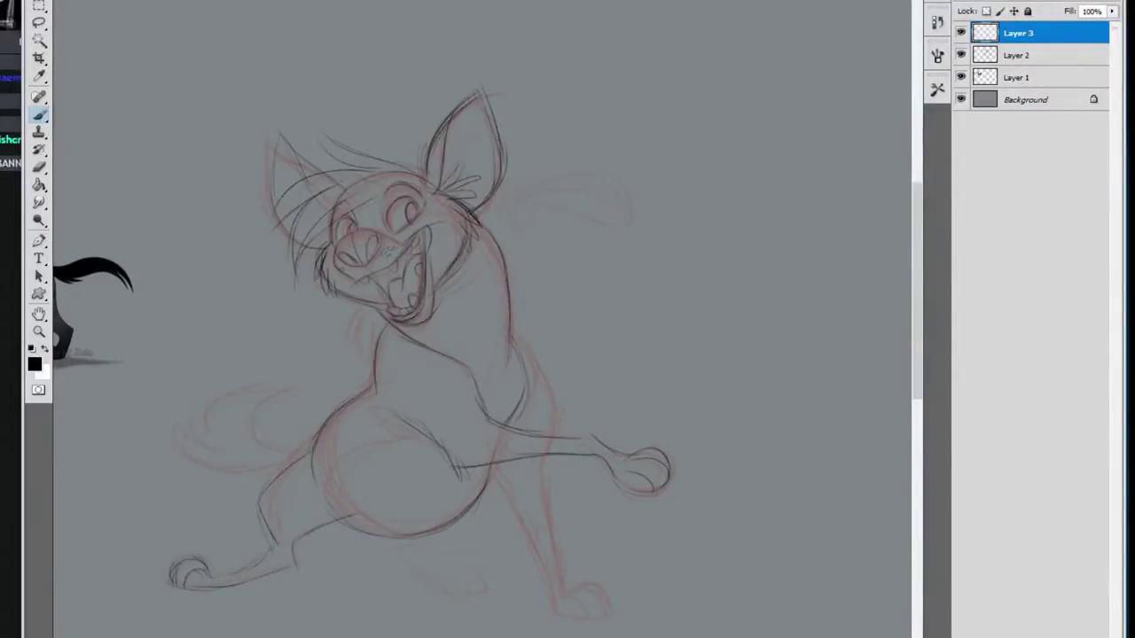
# Draw the second hind leg and its paw beneath the belly
pyautogui.moveTo(481, 512); pyautogui.dragTo(477, 550)
pyautogui.moveTo(395, 541)
pyautogui.mouseDown()
pyautogui.moveTo(435, 582)
pyautogui.moveTo(495, 589)
pyautogui.mouseUp()
pyautogui.moveTo(765, 393); pyautogui.dragTo(713, 419)
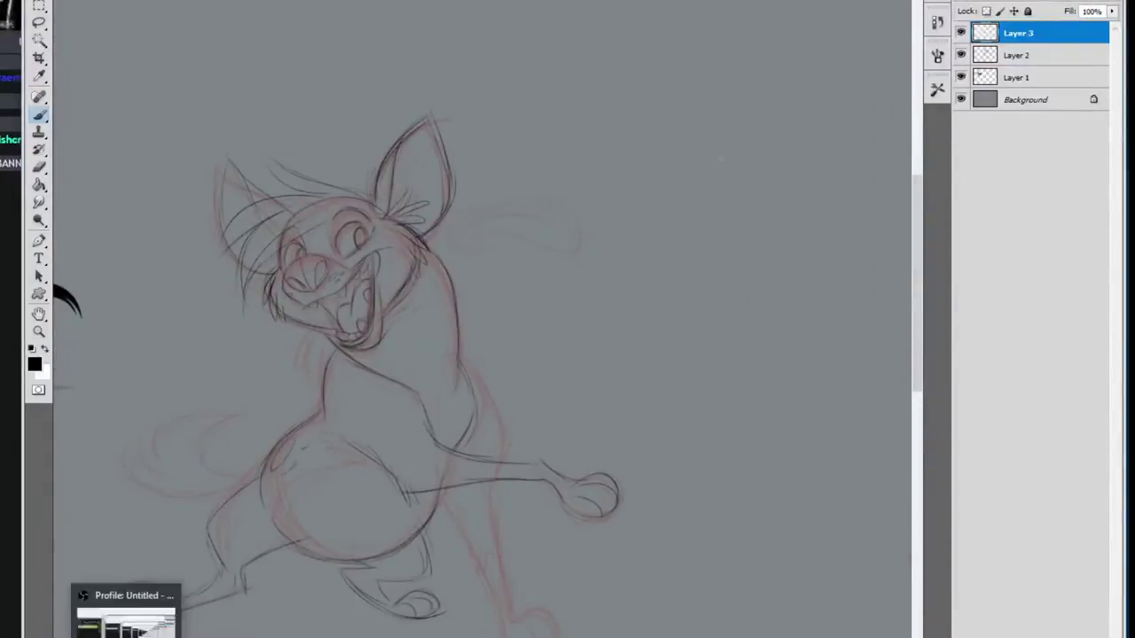
# Draw the shoulder and the supporting front leg with its paw in black, and touch up the hind leg
pyautogui.moveTo(264, 467); pyautogui.dragTo(185, 444)
pyautogui.moveTo(268, 530); pyautogui.dragTo(253, 553)
pyautogui.moveTo(453, 333); pyautogui.dragTo(472, 415)
pyautogui.moveTo(479, 387); pyautogui.dragTo(502, 434)
pyautogui.moveTo(497, 536)
pyautogui.mouseDown()
pyautogui.moveTo(509, 617)
pyautogui.moveTo(547, 637)
pyautogui.mouseUp()
pyautogui.moveTo(495, 542); pyautogui.dragTo(508, 616)
pyautogui.moveTo(462, 533); pyautogui.dragTo(490, 599)
pyautogui.moveTo(483, 567); pyautogui.dragTo(503, 574)
pyautogui.moveTo(208, 579); pyautogui.dragTo(221, 591)
# Outline the curved, bushy tail and add fur tufts to the chest below the chin
pyautogui.moveTo(390, 381); pyautogui.dragTo(476, 378)
pyautogui.moveTo(334, 482); pyautogui.dragTo(225, 484)
pyautogui.moveTo(210, 437); pyautogui.dragTo(247, 468)
pyautogui.moveTo(333, 404); pyautogui.dragTo(235, 449)
pyautogui.moveTo(342, 406)
pyautogui.mouseDown()
pyautogui.moveTo(283, 465)
pyautogui.moveTo(291, 474)
pyautogui.mouseUp()
pyautogui.moveTo(406, 330)
pyautogui.mouseDown()
pyautogui.moveTo(387, 383)
pyautogui.moveTo(405, 403)
pyautogui.mouseUp()
pyautogui.moveTo(399, 363); pyautogui.dragTo(396, 392)
# Draw a long feather with its shaft and barbs trailing behind the large ear
pyautogui.moveTo(514, 213); pyautogui.dragTo(534, 232)
pyautogui.moveTo(532, 442); pyautogui.dragTo(652, 475)
pyautogui.moveTo(525, 486); pyautogui.dragTo(636, 476)
pyautogui.moveTo(533, 224)
pyautogui.mouseDown()
pyautogui.moveTo(650, 211)
pyautogui.moveTo(564, 193)
pyautogui.mouseUp()
pyautogui.moveTo(560, 209); pyautogui.dragTo(661, 201)
pyautogui.moveTo(542, 248)
pyautogui.mouseDown()
pyautogui.moveTo(578, 227)
pyautogui.moveTo(670, 223)
pyautogui.moveTo(651, 247)
pyautogui.mouseUp()
pyautogui.moveTo(365, 238); pyautogui.dragTo(386, 222)
pyautogui.moveTo(424, 219)
pyautogui.mouseDown()
pyautogui.moveTo(455, 203)
pyautogui.moveTo(453, 181)
pyautogui.mouseUp()
pyautogui.moveTo(538, 310)
pyautogui.mouseDown()
pyautogui.moveTo(534, 365)
pyautogui.moveTo(556, 402)
pyautogui.mouseUp()
pyautogui.hotkey('ctrl', 'z')
pyautogui.moveTo(657, 377)
pyautogui.mouseDown()
pyautogui.moveTo(605, 363)
pyautogui.moveTo(774, 400)
pyautogui.moveTo(674, 408)
pyautogui.mouseUp()
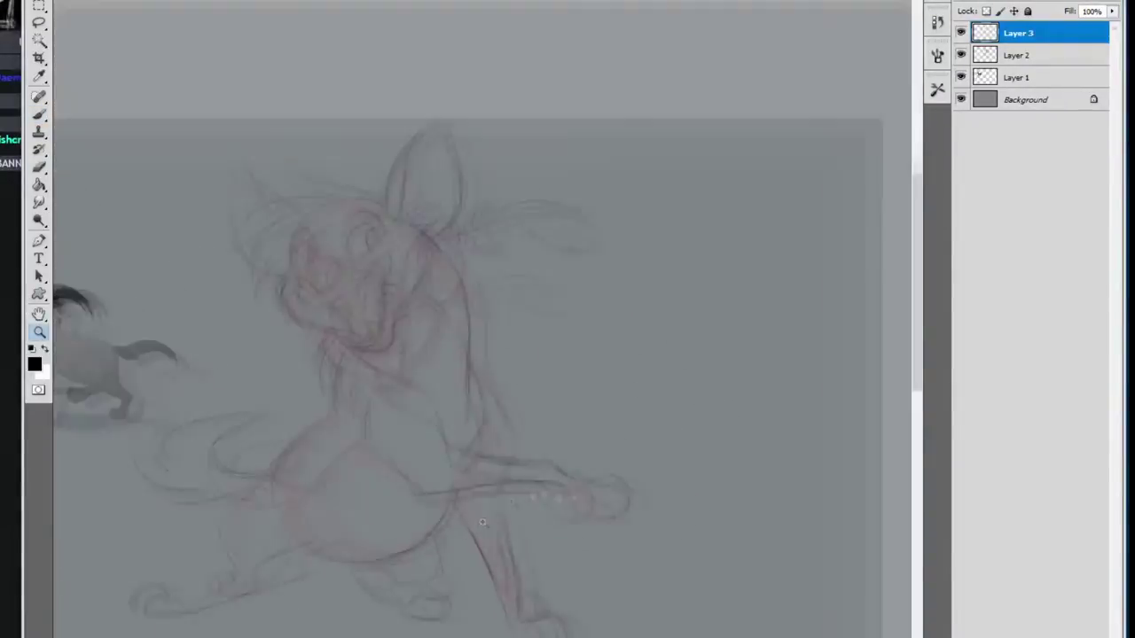
# Select the black lines of both hind legs and remove them
pyautogui.press('l')
pyautogui.moveTo(502, 486); pyautogui.dragTo(418, 524)
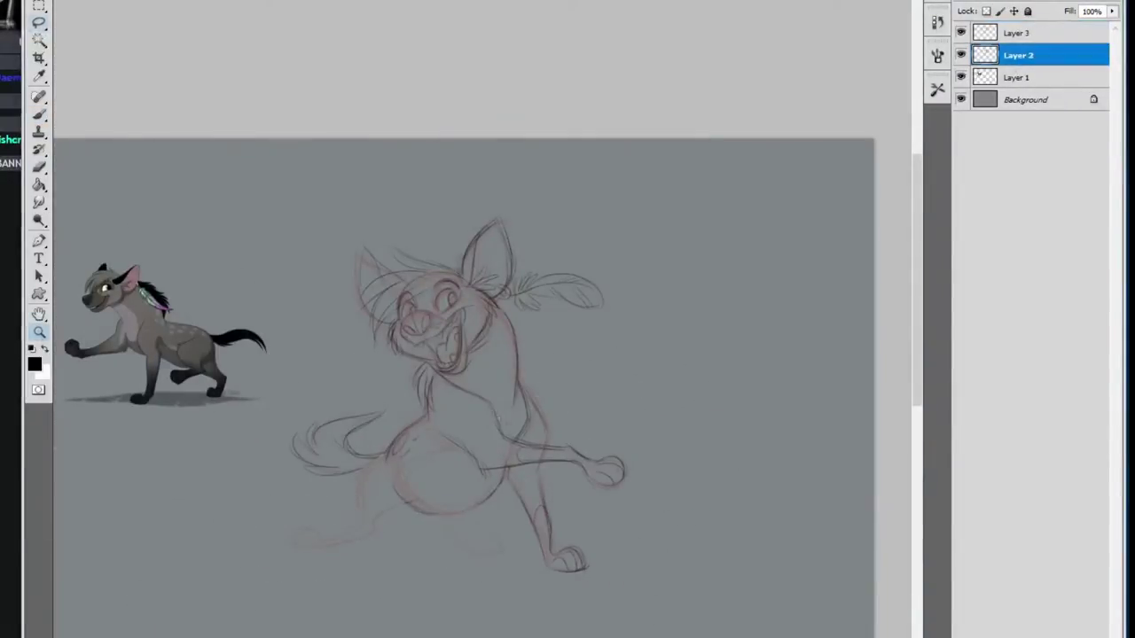
pyautogui.hotkey('ctrl', '+')
# Redraw the extended hind leg and its toed paw on Layer 3, erasing stray lines around it
pyautogui.press('b')
pyautogui.hotkey('alt', ']')
pyautogui.moveTo(428, 302); pyautogui.dragTo(332, 458)
pyautogui.moveTo(404, 427); pyautogui.dragTo(356, 450)
pyautogui.press('e')
pyautogui.moveTo(410, 316); pyautogui.dragTo(376, 360)
pyautogui.press('b')
pyautogui.moveTo(354, 454)
pyautogui.mouseDown()
pyautogui.moveTo(280, 495)
pyautogui.moveTo(280, 507)
pyautogui.mouseUp()
pyautogui.moveTo(233, 502); pyautogui.dragTo(273, 497)
pyautogui.moveTo(241, 506); pyautogui.dragTo(261, 484)
# Redraw the round belly outline and the inner thigh, and add fur tufts above the belly
pyautogui.moveTo(411, 434); pyautogui.dragTo(544, 386)
pyautogui.moveTo(385, 406); pyautogui.dragTo(363, 432)
pyautogui.moveTo(444, 330); pyautogui.dragTo(490, 344)
pyautogui.moveTo(424, 345); pyautogui.dragTo(477, 342)
pyautogui.moveTo(477, 347)
pyautogui.mouseDown()
pyautogui.moveTo(396, 369)
pyautogui.moveTo(392, 420)
pyautogui.mouseUp()
# Draw a horizontal ground line beneath the hind paws and redraw the second hind leg with its paw
pyautogui.moveTo(530, 413)
pyautogui.mouseDown()
pyautogui.moveTo(540, 442)
pyautogui.moveTo(500, 463)
pyautogui.mouseUp()
pyautogui.moveTo(291, 510); pyautogui.dragTo(509, 509)
pyautogui.moveTo(454, 454); pyautogui.dragTo(486, 452)
pyautogui.moveTo(498, 509); pyautogui.dragTo(559, 500)
pyautogui.moveTo(475, 461); pyautogui.dragTo(458, 486)
pyautogui.moveTo(357, 473); pyautogui.dragTo(285, 505)
# Firm up the contours of both hind legs and paws and refine the lines beneath the outstretched arm
pyautogui.moveTo(398, 429); pyautogui.dragTo(353, 470)
pyautogui.moveTo(326, 418); pyautogui.dragTo(318, 467)
pyautogui.moveTo(513, 479); pyautogui.dragTo(559, 503)
pyautogui.moveTo(406, 393); pyautogui.dragTo(355, 446)
pyautogui.moveTo(478, 445); pyautogui.dragTo(512, 456)
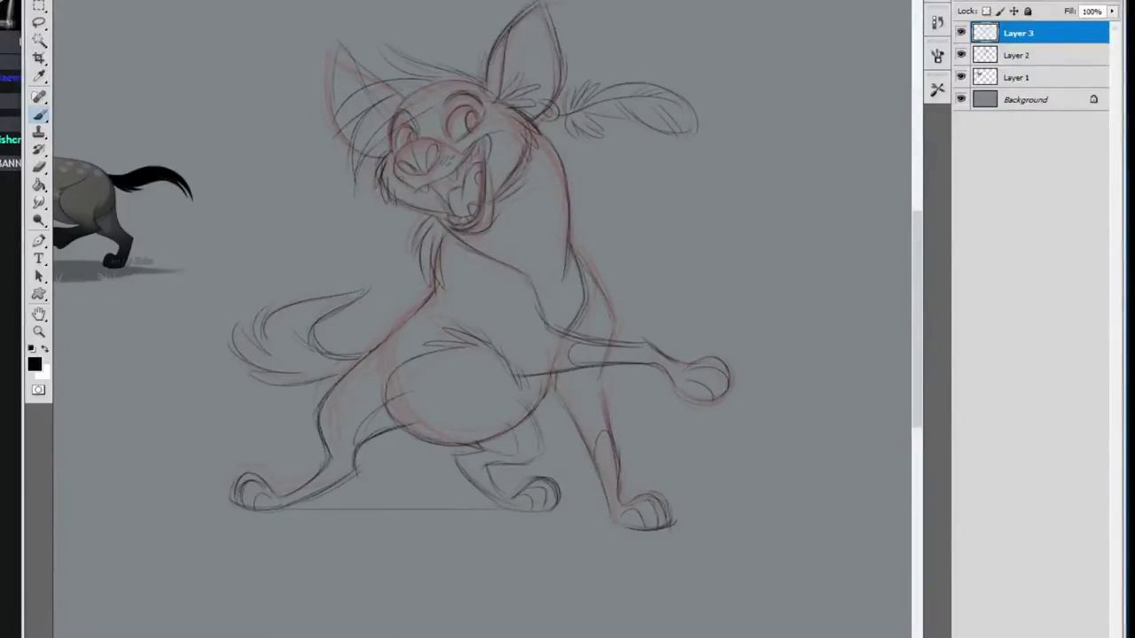
pyautogui.moveTo(479, 372); pyautogui.dragTo(468, 381)
pyautogui.moveTo(464, 492); pyautogui.dragTo(479, 485)
pyautogui.moveTo(478, 373); pyautogui.dragTo(443, 373)
# Merge the red rough sketch and the black lines into one layer
pyautogui.hotkey('alt', 'Tab')
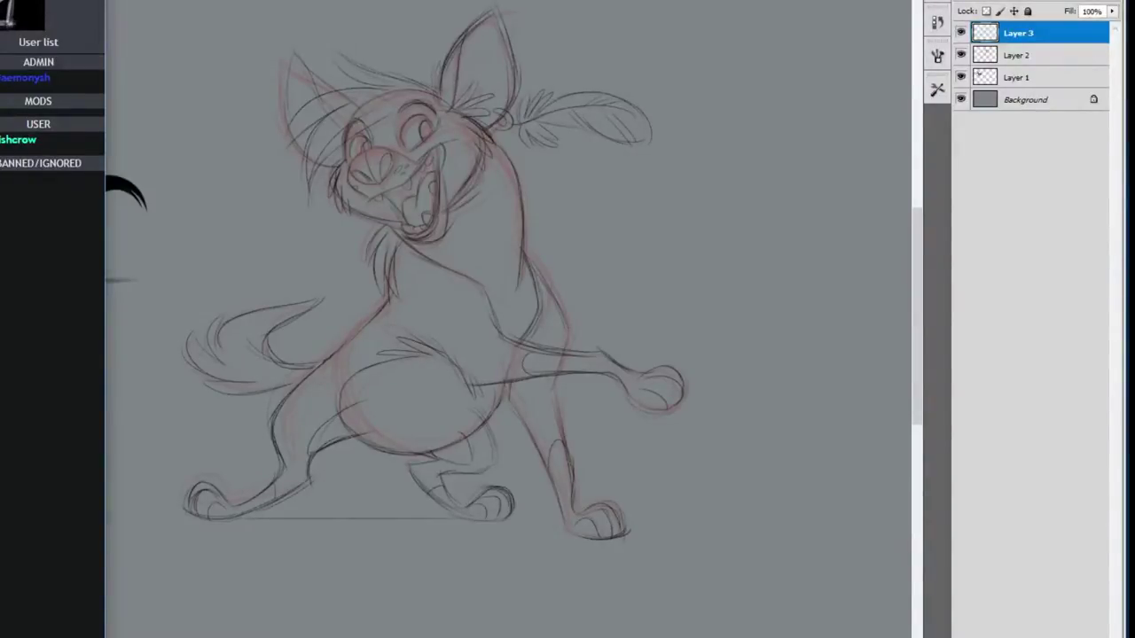
pyautogui.press('e')
pyautogui.press('z')
pyautogui.moveTo(709, 279); pyautogui.dragTo(665, 412)
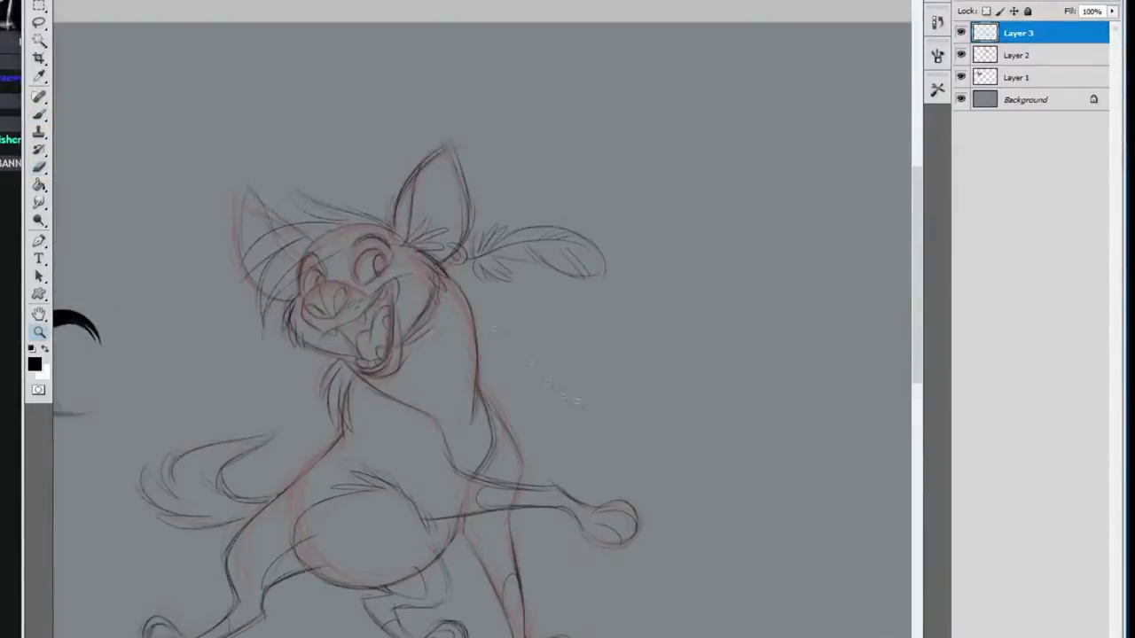
pyautogui.keyDown('alt'); pyautogui.click(576, 409); pyautogui.keyUp('alt')
pyautogui.click(585, 370)
pyautogui.keyDown('alt'); pyautogui.click(585, 349); pyautogui.keyUp('alt')
pyautogui.click(1117, 0)
pyautogui.click(982, 254)
# Select the head, shift it slightly away from the body, and reinforce the back of the neck and chest tuft
pyautogui.press('l')
pyautogui.moveTo(462, 376); pyautogui.dragTo(469, 366)
pyautogui.press('v')
pyautogui.moveTo(572, 428); pyautogui.dragTo(572, 435)
pyautogui.hotkey('ctrl', 'd')
pyautogui.press('b')
pyautogui.moveTo(487, 314); pyautogui.dragTo(509, 355)
pyautogui.moveTo(418, 371)
pyautogui.mouseDown()
pyautogui.moveTo(442, 395)
pyautogui.moveTo(403, 402)
pyautogui.mouseUp()
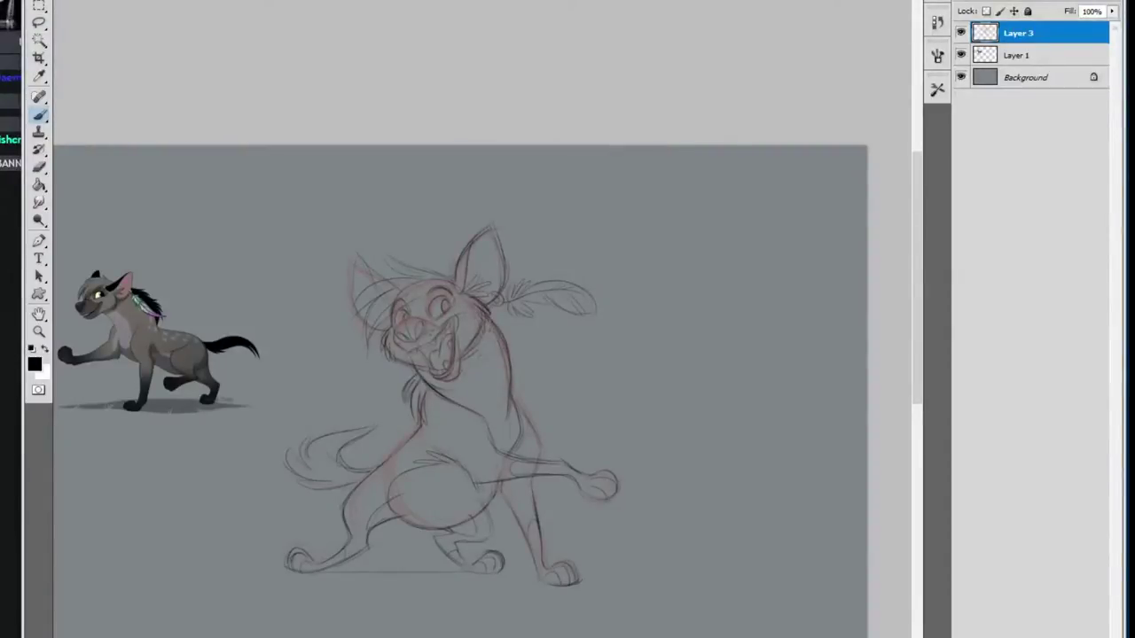
# Darken the pupils in both of the hyena's eyes
pyautogui.hotkey('alt', 'Tab')
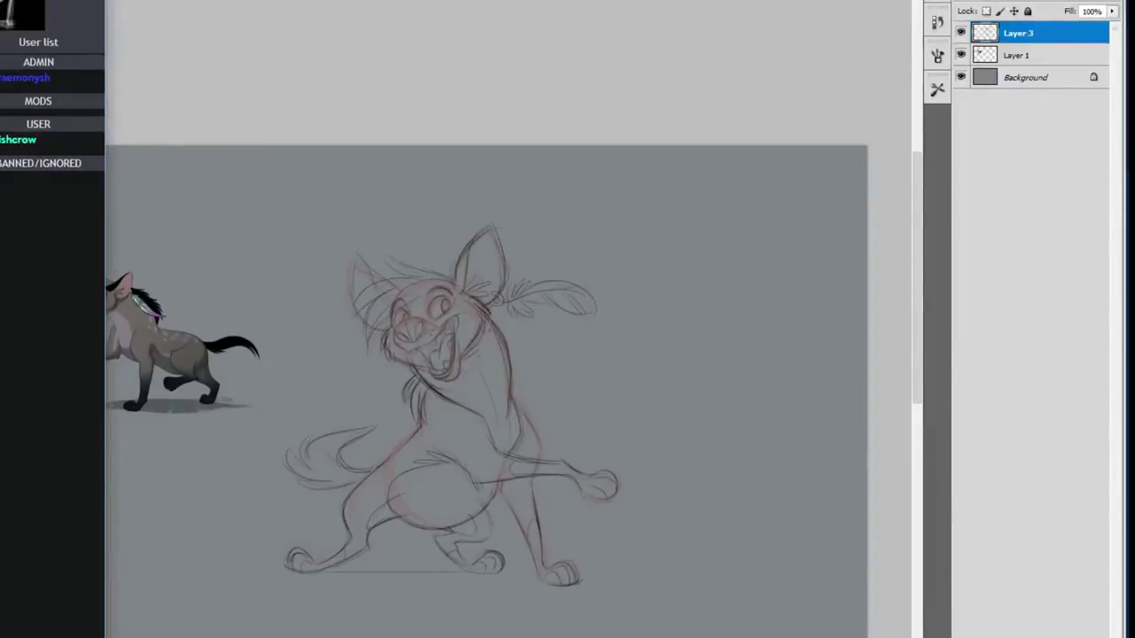
pyautogui.hotkey('alt', 'Tab')
pyautogui.hotkey('ctrl', 'space')
pyautogui.keyDown('ctrl'); pyautogui.click(611, 511); pyautogui.keyUp('ctrl')
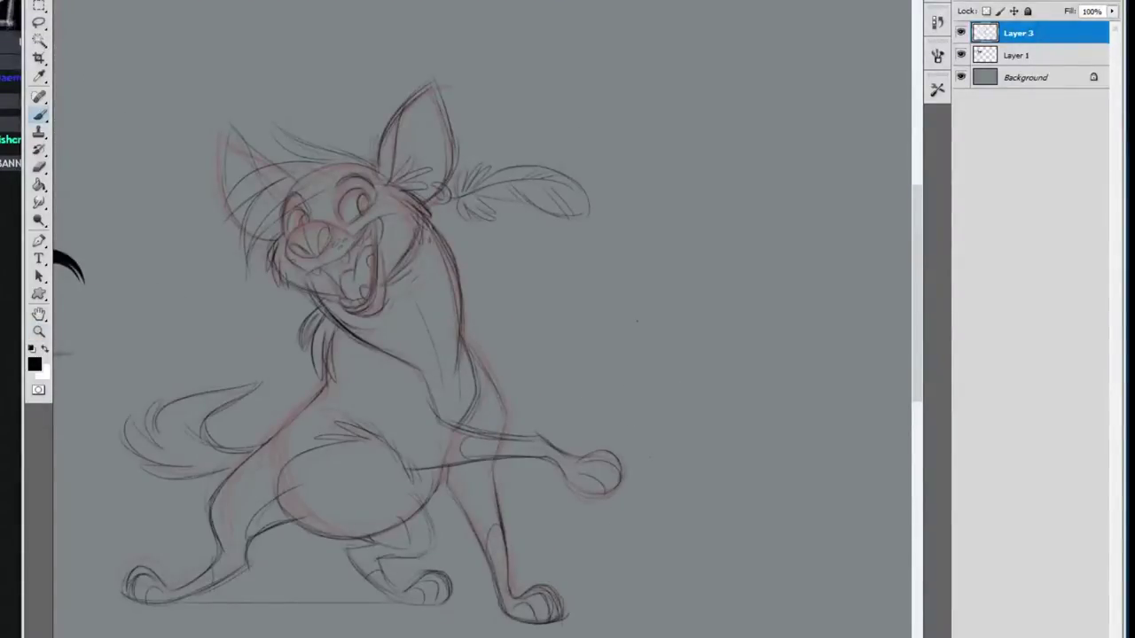
pyautogui.moveTo(362, 188)
pyautogui.mouseDown()
pyautogui.moveTo(341, 213)
pyautogui.moveTo(288, 231)
pyautogui.moveTo(362, 212)
pyautogui.mouseUp()
pyautogui.moveTo(303, 213); pyautogui.dragTo(306, 226)
pyautogui.press('space')
pyautogui.moveTo(486, 252)
pyautogui.mouseDown()
pyautogui.moveTo(492, 267)
pyautogui.moveTo(546, 261)
pyautogui.mouseUp()
pyautogui.hotkey('alt', 'Tab')
pyautogui.hotkey('alt', 'Tab')
# Erase part of the large ear and redraw its edge with inner fur strokes
pyautogui.press('space')
pyautogui.press('e')
pyautogui.moveTo(473, 109); pyautogui.dragTo(511, 177)
pyautogui.press('b')
pyautogui.moveTo(439, 164)
pyautogui.mouseDown()
pyautogui.moveTo(491, 91)
pyautogui.moveTo(491, 219)
pyautogui.mouseUp()
pyautogui.moveTo(443, 142); pyautogui.dragTo(507, 83)
pyautogui.moveTo(475, 151)
pyautogui.mouseDown()
pyautogui.moveTo(461, 175)
pyautogui.moveTo(437, 181)
pyautogui.mouseUp()
# Strengthen the cheek fur below the large ear and the line along the back of the neck
pyautogui.press('space')
pyautogui.moveTo(496, 266); pyautogui.dragTo(494, 198)
pyautogui.moveTo(465, 149); pyautogui.dragTo(484, 186)
pyautogui.moveTo(472, 176)
pyautogui.mouseDown()
pyautogui.moveTo(440, 224)
pyautogui.moveTo(475, 245)
pyautogui.mouseUp()
pyautogui.press('space')
pyautogui.moveTo(381, 268); pyautogui.dragTo(437, 315)
pyautogui.moveTo(501, 201); pyautogui.dragTo(532, 328)
# Write "BRB" with a double underline in the empty space beside the hyena
pyautogui.press('space')
pyautogui.moveTo(712, 334)
pyautogui.mouseDown()
pyautogui.moveTo(725, 352)
pyautogui.moveTo(716, 349)
pyautogui.mouseUp()
pyautogui.moveTo(626, 271); pyautogui.dragTo(634, 314)
pyautogui.moveTo(659, 259); pyautogui.dragTo(682, 284)
pyautogui.moveTo(631, 333); pyautogui.dragTo(725, 288)
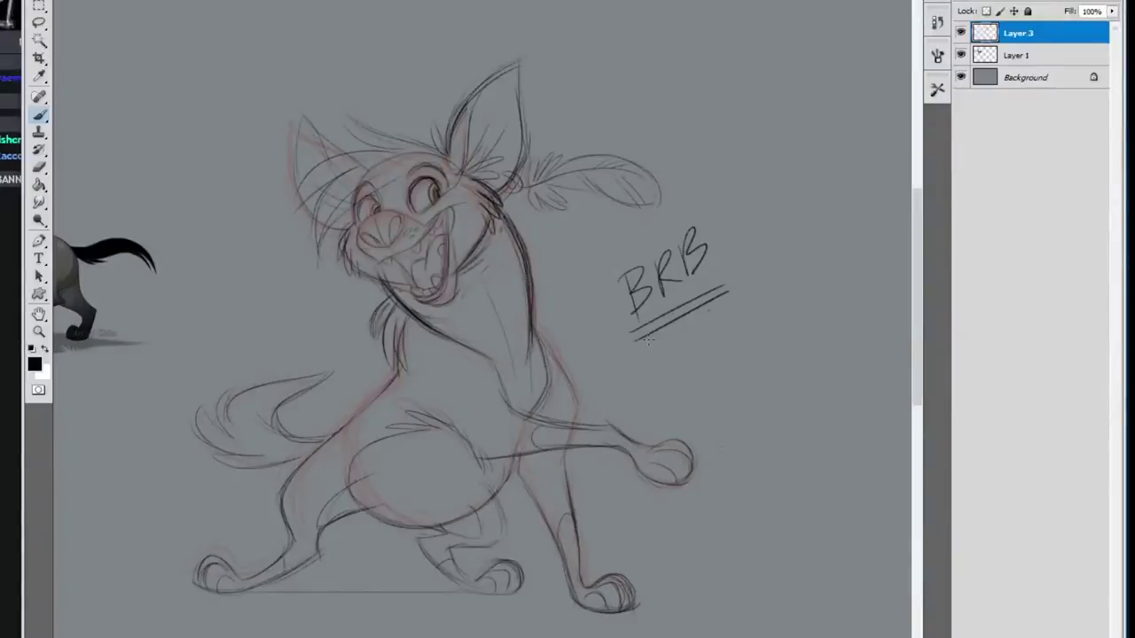
# Delete the handwritten "BRB" note beside the hyena
pyautogui.hotkey('alt', 'Tab')
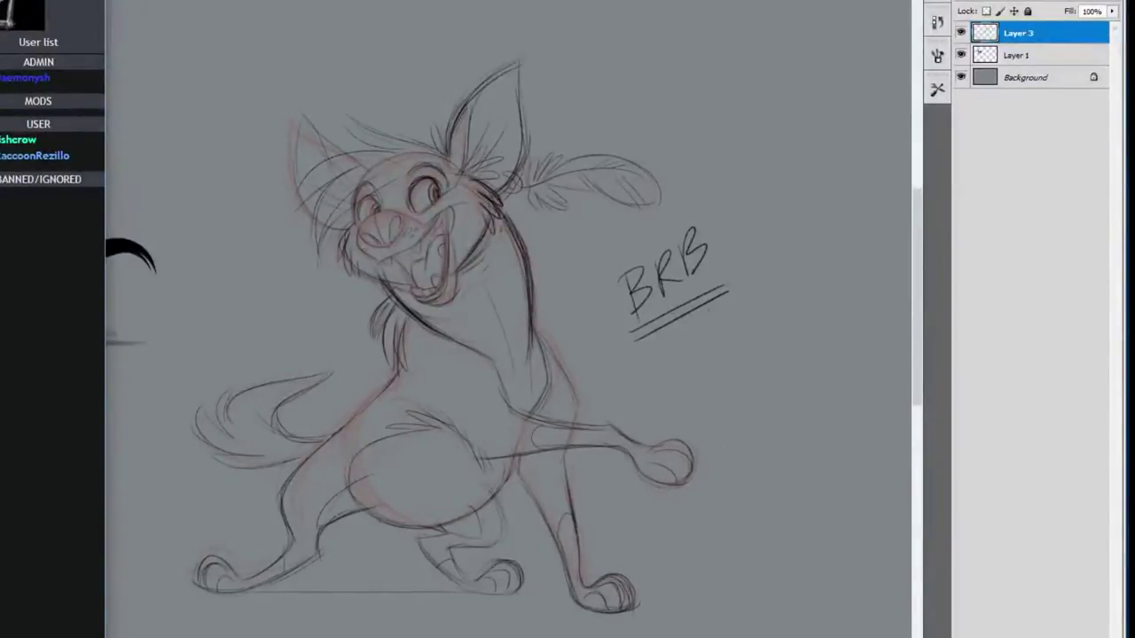
pyautogui.click(806, 147)
pyautogui.press('Delete')
# Mute the colour of the merged sketch on Layer 3 and fade it to a faint guide
pyautogui.click(277, 634)
pyautogui.moveTo(1049, 96); pyautogui.dragTo(1050, 327)
pyautogui.doubleClick(736, 537)
pyautogui.click(997, 2)
pyautogui.moveTo(1112, 1); pyautogui.dragTo(1058, 10)
pyautogui.click(39, 332)
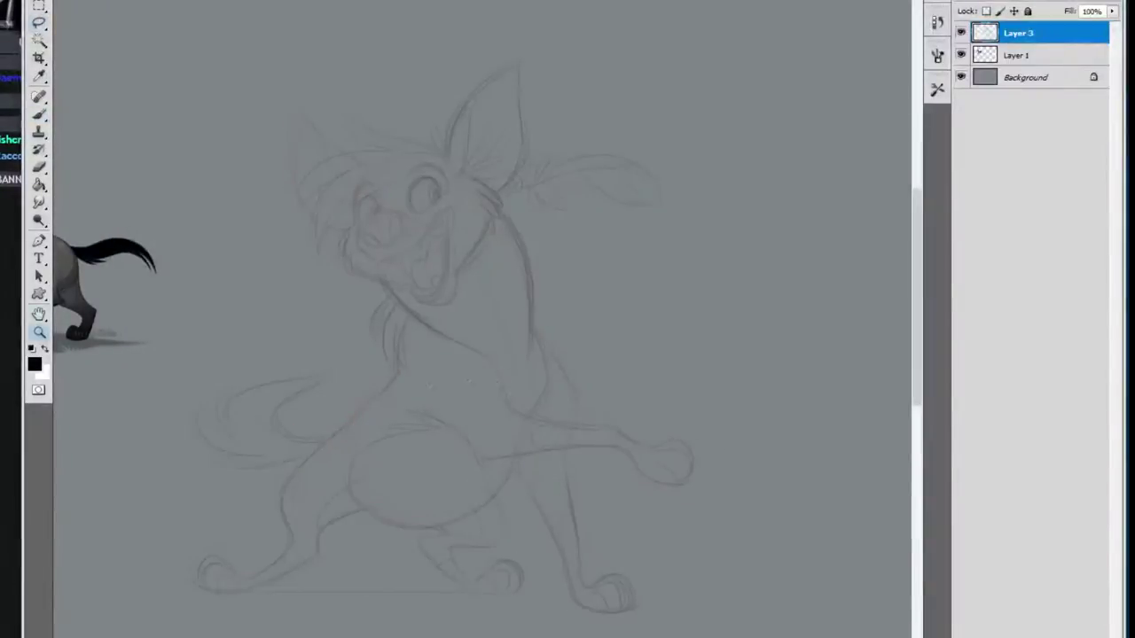
# Create a new layer above the faded sketch and ink the larger eye with its thick upper lid and dark pupil
pyautogui.click(443, 191)
pyautogui.click(443, 191)
pyautogui.hotkey('ctrl', 'shift', 'n')
pyautogui.press('b')
pyautogui.hotkey('ctrl', 'z')
pyautogui.moveTo(414, 250)
pyautogui.mouseDown()
pyautogui.moveTo(406, 296)
pyautogui.moveTo(461, 266)
pyautogui.mouseUp()
pyautogui.moveTo(402, 263); pyautogui.dragTo(462, 265)
pyautogui.hotkey('ctrl', 'z')
pyautogui.moveTo(420, 312)
pyautogui.mouseDown()
pyautogui.moveTo(485, 260)
pyautogui.moveTo(448, 292)
pyautogui.mouseUp()
pyautogui.moveTo(404, 256)
pyautogui.mouseDown()
pyautogui.moveTo(463, 266)
pyautogui.moveTo(462, 277)
pyautogui.mouseUp()
pyautogui.moveTo(397, 238)
pyautogui.mouseDown()
pyautogui.moveTo(477, 245)
pyautogui.moveTo(391, 291)
pyautogui.mouseUp()
# Ink the nose outline with both nostrils, the upper lip line and the small upper teeth
pyautogui.moveTo(295, 364)
pyautogui.mouseDown()
pyautogui.moveTo(416, 324)
pyautogui.moveTo(337, 404)
pyautogui.moveTo(397, 384)
pyautogui.moveTo(463, 307)
pyautogui.moveTo(509, 292)
pyautogui.mouseUp()
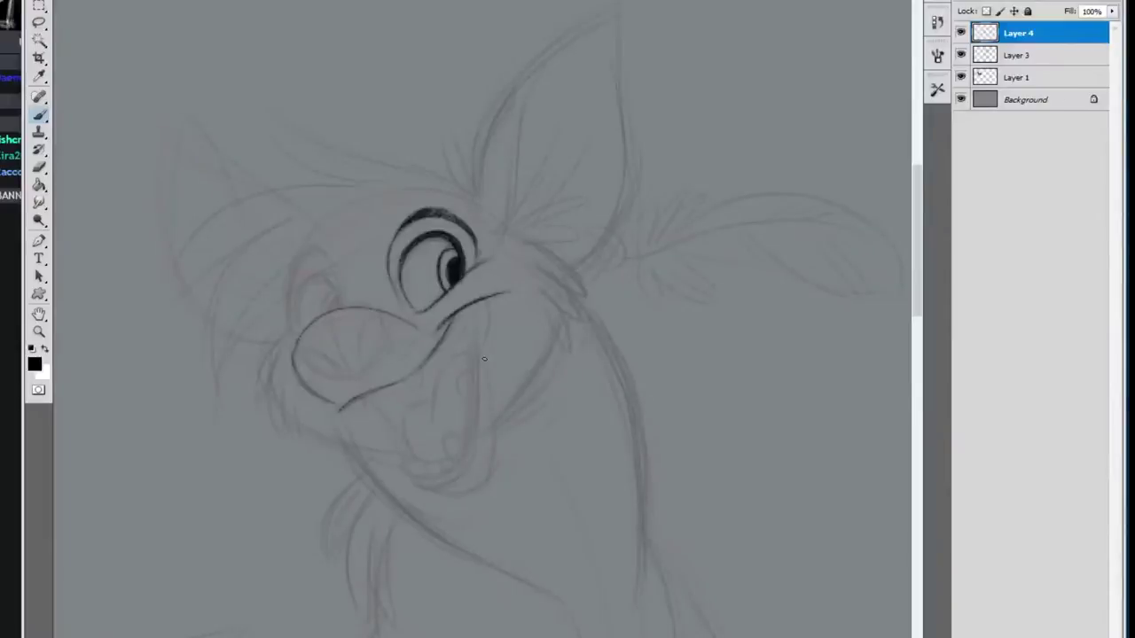
pyautogui.moveTo(298, 363)
pyautogui.mouseDown()
pyautogui.moveTo(383, 326)
pyautogui.moveTo(373, 312)
pyautogui.moveTo(362, 369)
pyautogui.mouseUp()
pyautogui.moveTo(302, 357); pyautogui.dragTo(331, 373)
pyautogui.moveTo(453, 319); pyautogui.dragTo(355, 400)
pyautogui.moveTo(379, 310); pyautogui.dragTo(426, 332)
pyautogui.moveTo(296, 341)
pyautogui.mouseDown()
pyautogui.moveTo(345, 408)
pyautogui.moveTo(366, 396)
pyautogui.mouseUp()
pyautogui.moveTo(404, 381); pyautogui.dragTo(424, 368)
# Ink the open lower jaw with its small teeth and the tongue inside the mouth
pyautogui.moveTo(437, 351)
pyautogui.mouseDown()
pyautogui.moveTo(468, 317)
pyautogui.moveTo(475, 399)
pyautogui.mouseUp()
pyautogui.moveTo(372, 405); pyautogui.dragTo(445, 479)
pyautogui.moveTo(430, 467); pyautogui.dragTo(461, 438)
pyautogui.moveTo(461, 361)
pyautogui.mouseDown()
pyautogui.moveTo(470, 402)
pyautogui.moveTo(406, 461)
pyautogui.mouseUp()
pyautogui.moveTo(436, 422); pyautogui.dragTo(472, 355)
pyautogui.moveTo(434, 409)
pyautogui.mouseDown()
pyautogui.moveTo(407, 457)
pyautogui.moveTo(479, 433)
pyautogui.mouseUp()
pyautogui.moveTo(489, 313)
pyautogui.mouseDown()
pyautogui.moveTo(477, 459)
pyautogui.moveTo(489, 327)
pyautogui.mouseUp()
pyautogui.moveTo(422, 479); pyautogui.dragTo(445, 472)
# Hatch the inside of the mouth dark around the tongue and teeth, and outline the lower lip and chin
pyautogui.moveTo(477, 376); pyautogui.dragTo(434, 478)
pyautogui.moveTo(477, 449); pyautogui.dragTo(422, 489)
pyautogui.moveTo(478, 406); pyautogui.dragTo(475, 457)
pyautogui.hotkey('ctrl', 'z')
pyautogui.moveTo(440, 491)
pyautogui.mouseDown()
pyautogui.moveTo(489, 480)
pyautogui.moveTo(500, 416)
pyautogui.moveTo(489, 483)
pyautogui.mouseUp()
pyautogui.hotkey('ctrl', 'z')
pyautogui.moveTo(499, 403); pyautogui.dragTo(479, 487)
pyautogui.moveTo(477, 305)
pyautogui.mouseDown()
pyautogui.moveTo(471, 377)
pyautogui.moveTo(473, 358)
pyautogui.mouseUp()
pyautogui.moveTo(413, 479)
pyautogui.mouseDown()
pyautogui.moveTo(465, 484)
pyautogui.moveTo(441, 476)
pyautogui.mouseUp()
pyautogui.moveTo(448, 458); pyautogui.dragTo(452, 470)
pyautogui.moveTo(479, 414); pyautogui.dragTo(463, 469)
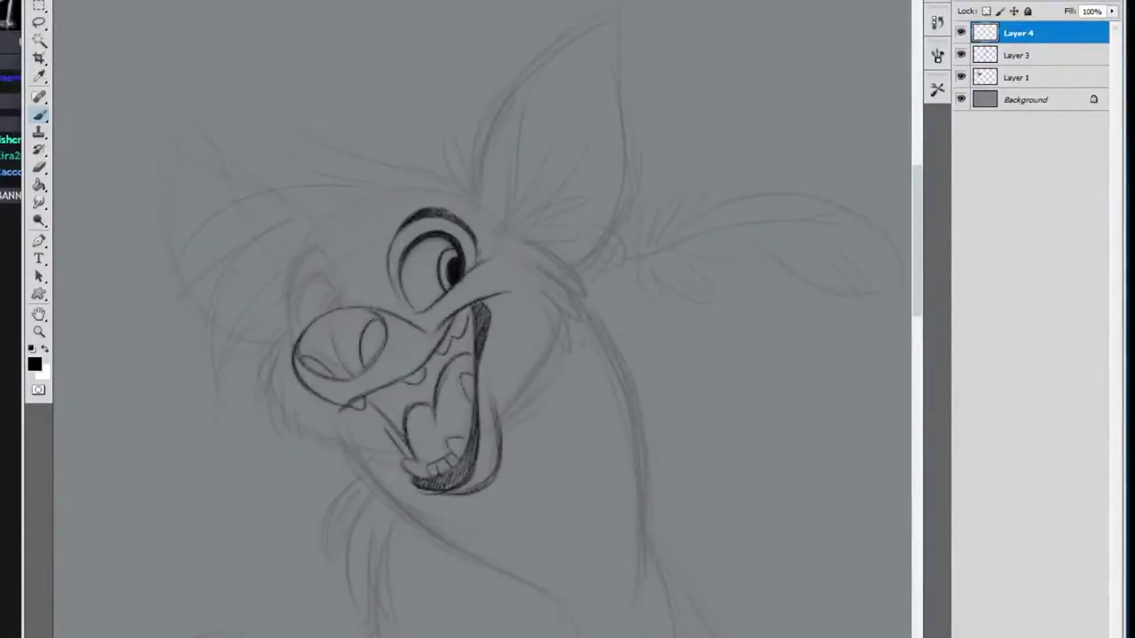
# Reinforce the ink outline of the nose along its bridge and outer side
pyautogui.moveTo(443, 373); pyautogui.dragTo(532, 385)
pyautogui.moveTo(429, 323); pyautogui.dragTo(384, 379)
pyautogui.moveTo(402, 337); pyautogui.dragTo(492, 332)
# Ink the far eye behind the nose and the brow and muzzle lines around it
pyautogui.press('r')
pyautogui.moveTo(656, 217)
pyautogui.mouseDown()
pyautogui.moveTo(524, 553)
pyautogui.moveTo(683, 315)
pyautogui.mouseUp()
pyautogui.moveTo(385, 285)
pyautogui.mouseDown()
pyautogui.moveTo(321, 329)
pyautogui.moveTo(325, 373)
pyautogui.mouseUp()
pyautogui.moveTo(348, 329)
pyautogui.mouseDown()
pyautogui.moveTo(334, 391)
pyautogui.moveTo(411, 448)
pyautogui.mouseUp()
pyautogui.hotkey('ctrl', 'z')
pyautogui.moveTo(349, 383); pyautogui.dragTo(392, 436)
pyautogui.moveTo(344, 341); pyautogui.dragTo(327, 399)
pyautogui.moveTo(462, 293); pyautogui.dragTo(386, 357)
# Ink the far cheek contour with its pointed fur tufts beside the muzzle
pyautogui.press('t')
pyautogui.press('r')
pyautogui.moveTo(396, 418)
pyautogui.mouseDown()
pyautogui.moveTo(593, 261)
pyautogui.moveTo(547, 423)
pyautogui.mouseUp()
pyautogui.moveTo(334, 365); pyautogui.dragTo(392, 402)
pyautogui.moveTo(350, 328); pyautogui.dragTo(392, 390)
pyautogui.moveTo(385, 293); pyautogui.dragTo(405, 378)
pyautogui.moveTo(405, 273); pyautogui.dragTo(430, 339)
pyautogui.moveTo(420, 277); pyautogui.dragTo(454, 332)
# Ink the first long forelock strands falling over the forehead
pyautogui.moveTo(354, 426); pyautogui.dragTo(630, 395)
pyautogui.moveTo(441, 327); pyautogui.dragTo(479, 369)
pyautogui.moveTo(427, 290); pyautogui.dragTo(488, 379)
pyautogui.moveTo(417, 291); pyautogui.dragTo(434, 338)
# Ink the remaining forelock strands sweeping past the far eye and cheek
pyautogui.press('r')
pyautogui.moveTo(585, 443); pyautogui.dragTo(612, 222)
pyautogui.moveTo(496, 266)
pyautogui.mouseDown()
pyautogui.moveTo(558, 443)
pyautogui.moveTo(519, 450)
pyautogui.mouseUp()
pyautogui.moveTo(555, 392); pyautogui.dragTo(622, 353)
pyautogui.moveTo(275, 356); pyautogui.dragTo(314, 385)
pyautogui.moveTo(285, 335)
pyautogui.mouseDown()
pyautogui.moveTo(323, 381)
pyautogui.moveTo(362, 321)
pyautogui.moveTo(546, 364)
pyautogui.mouseUp()
pyautogui.moveTo(329, 387)
pyautogui.mouseDown()
pyautogui.moveTo(376, 376)
pyautogui.moveTo(372, 354)
pyautogui.moveTo(379, 385)
pyautogui.mouseUp()
# Ink the far ear behind the forelock and join it to the top of the head
pyautogui.moveTo(543, 348)
pyautogui.mouseDown()
pyautogui.moveTo(746, 248)
pyautogui.moveTo(612, 463)
pyautogui.mouseUp()
pyautogui.moveTo(744, 274); pyautogui.dragTo(651, 453)
pyautogui.moveTo(651, 269)
pyautogui.mouseDown()
pyautogui.moveTo(562, 385)
pyautogui.moveTo(682, 255)
pyautogui.mouseUp()
pyautogui.moveTo(689, 170); pyautogui.dragTo(223, 354)
pyautogui.moveTo(440, 268); pyautogui.dragTo(406, 330)
pyautogui.moveTo(447, 334); pyautogui.dragTo(488, 493)
pyautogui.moveTo(266, 373); pyautogui.dragTo(615, 153)
# Ink the long outer edges of the large near ear from its tip to the base
pyautogui.moveTo(368, 186); pyautogui.dragTo(479, 312)
pyautogui.moveTo(616, 177); pyautogui.dragTo(587, 497)
pyautogui.moveTo(313, 518); pyautogui.dragTo(293, 342)
pyautogui.moveTo(587, 497); pyautogui.dragTo(616, 178)
pyautogui.moveTo(582, 482)
pyautogui.mouseDown()
pyautogui.moveTo(702, 374)
pyautogui.moveTo(784, 382)
pyautogui.mouseUp()
pyautogui.hotkey('ctrl', 'z')
pyautogui.moveTo(596, 447); pyautogui.dragTo(702, 379)
# Ink the fur tufts fanning out from the base inside the near ear
pyautogui.moveTo(657, 444)
pyautogui.mouseDown()
pyautogui.moveTo(511, 292)
pyautogui.moveTo(475, 406)
pyautogui.mouseUp()
pyautogui.moveTo(521, 278)
pyautogui.mouseDown()
pyautogui.moveTo(478, 429)
pyautogui.moveTo(533, 350)
pyautogui.mouseUp()
pyautogui.moveTo(507, 371); pyautogui.dragTo(662, 282)
pyautogui.moveTo(480, 412); pyautogui.dragTo(601, 282)
pyautogui.moveTo(521, 336); pyautogui.dragTo(650, 268)
# Ink the pointed hair tufts on the crown between the two ears
pyautogui.moveTo(615, 213); pyautogui.dragTo(656, 328)
pyautogui.moveTo(477, 298)
pyautogui.mouseDown()
pyautogui.moveTo(494, 406)
pyautogui.moveTo(605, 182)
pyautogui.mouseUp()
pyautogui.moveTo(606, 181); pyautogui.dragTo(613, 298)
pyautogui.moveTo(609, 208); pyautogui.dragTo(610, 339)
pyautogui.moveTo(603, 189); pyautogui.dragTo(566, 310)
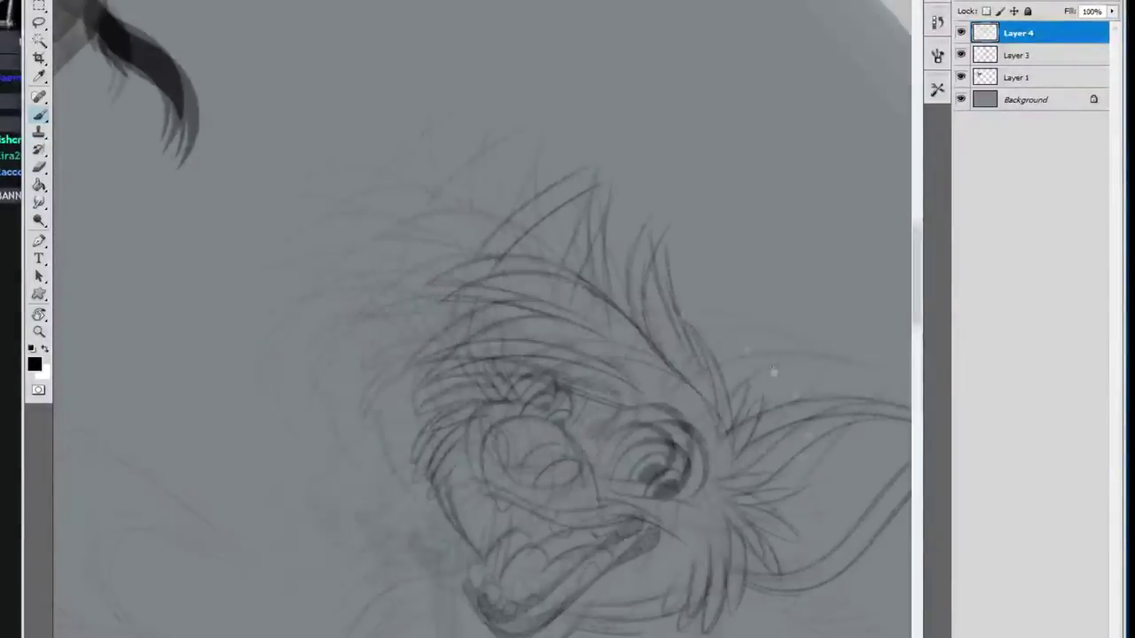
# Ink the fur tufts on the near cheek below the ear and the throat line under the jaw
pyautogui.moveTo(773, 372); pyautogui.dragTo(699, 111)
pyautogui.moveTo(380, 306); pyautogui.dragTo(392, 493)
pyautogui.moveTo(464, 283); pyautogui.dragTo(469, 319)
pyautogui.moveTo(436, 269); pyautogui.dragTo(431, 329)
pyautogui.moveTo(426, 279); pyautogui.dragTo(416, 351)
# Ink the long outer neck line running from the near cheek fur towards the chest
pyautogui.moveTo(651, 504)
pyautogui.mouseDown()
pyautogui.moveTo(657, 402)
pyautogui.moveTo(568, 361)
pyautogui.mouseUp()
pyautogui.moveTo(567, 361)
pyautogui.mouseDown()
pyautogui.moveTo(523, 275)
pyautogui.moveTo(396, 302)
pyautogui.mouseUp()
pyautogui.moveTo(400, 400); pyautogui.dragTo(436, 304)
pyautogui.hotkey('alt', 'Tab')
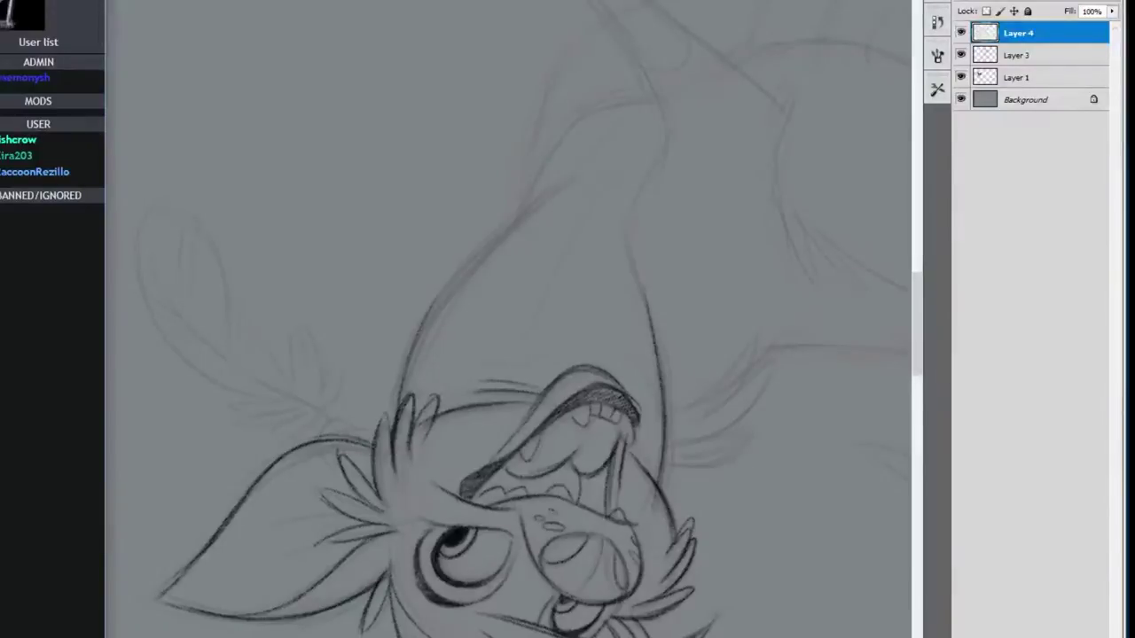
pyautogui.hotkey('alt', 'Tab')
pyautogui.moveTo(401, 395)
pyautogui.mouseDown()
pyautogui.moveTo(518, 220)
pyautogui.moveTo(564, 185)
pyautogui.mouseUp()
pyautogui.hotkey('alt', 'Tab')
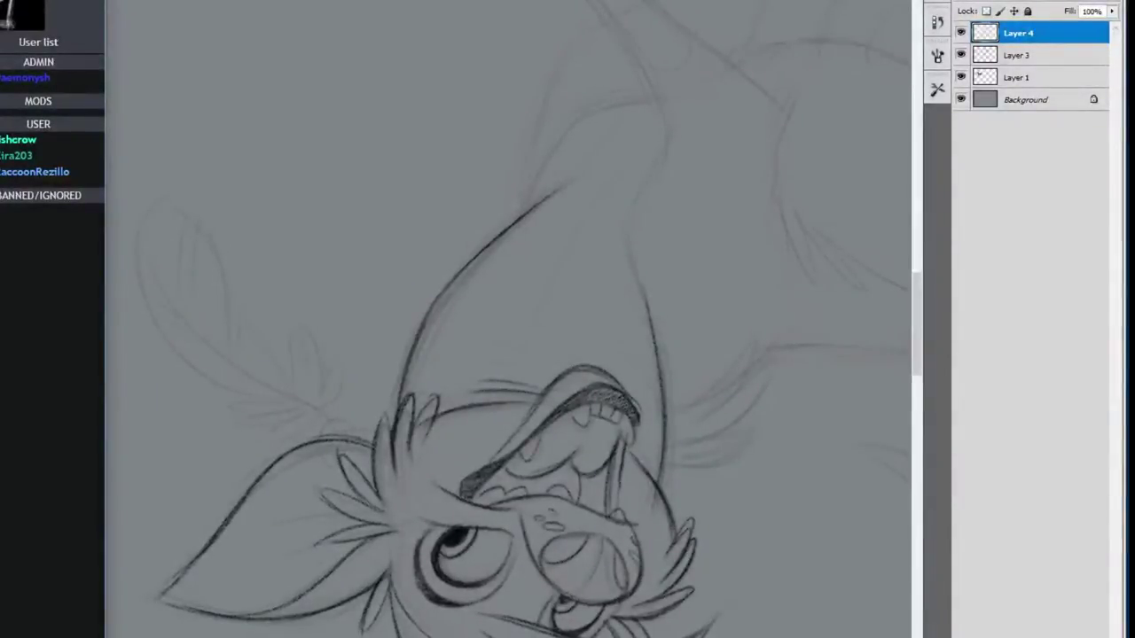
pyautogui.moveTo(426, 325); pyautogui.dragTo(559, 188)
# Ink the curve of the chest and the shoulder hump where the neck meets the body
pyautogui.moveTo(665, 266); pyautogui.dragTo(396, 422)
pyautogui.moveTo(248, 368); pyautogui.dragTo(316, 258)
pyautogui.moveTo(391, 472); pyautogui.dragTo(437, 368)
pyautogui.moveTo(688, 223)
pyautogui.mouseDown()
pyautogui.moveTo(253, 305)
pyautogui.moveTo(228, 600)
pyautogui.mouseUp()
pyautogui.moveTo(402, 315)
pyautogui.mouseDown()
pyautogui.moveTo(329, 431)
pyautogui.moveTo(677, 262)
pyautogui.moveTo(364, 365)
pyautogui.mouseUp()
pyautogui.hotkey('alt', 'Tab')
pyautogui.moveTo(615, 127); pyautogui.dragTo(614, 393)
pyautogui.hotkey('alt', 'Tab')
# Ink the back line from the shoulder hump over the rump and start the hind leg's front edge
pyautogui.moveTo(361, 372)
pyautogui.mouseDown()
pyautogui.moveTo(343, 471)
pyautogui.moveTo(415, 336)
pyautogui.mouseUp()
pyautogui.moveTo(349, 401)
pyautogui.mouseDown()
pyautogui.moveTo(497, 307)
pyautogui.moveTo(673, 251)
pyautogui.mouseUp()
pyautogui.moveTo(571, 289); pyautogui.dragTo(667, 251)
pyautogui.moveTo(403, 463); pyautogui.dragTo(382, 528)
# Ink the thigh, hock and rear edge of the outstretched hind leg
pyautogui.press('r')
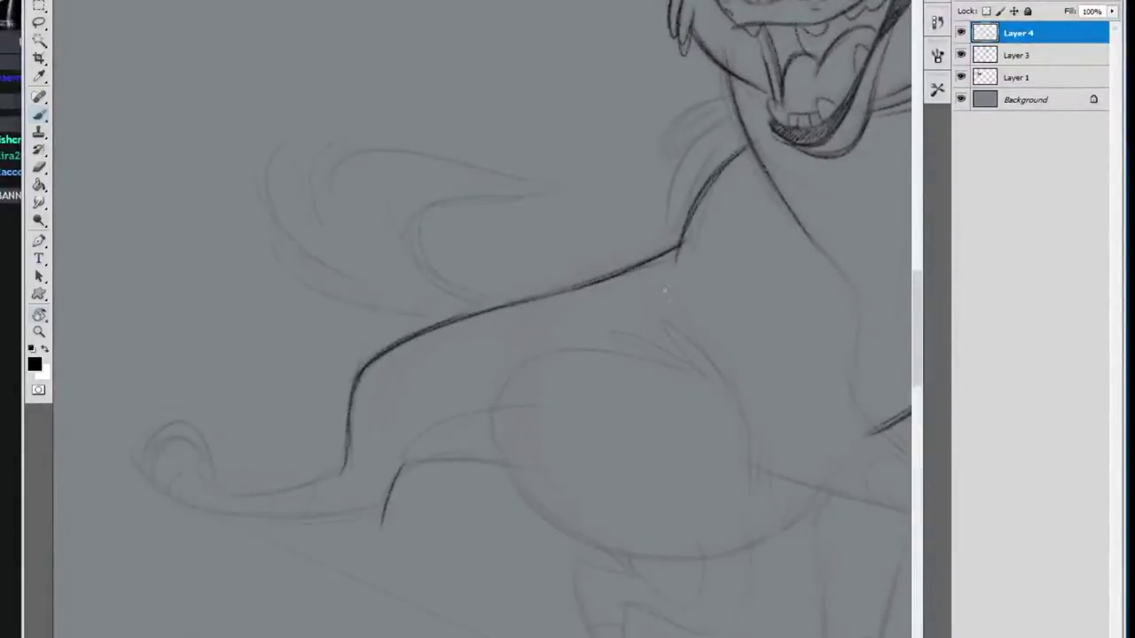
pyautogui.moveTo(470, 497); pyautogui.dragTo(658, 266)
pyautogui.moveTo(615, 272); pyautogui.dragTo(677, 381)
pyautogui.moveTo(620, 337); pyautogui.dragTo(347, 362)
pyautogui.moveTo(420, 409); pyautogui.dragTo(443, 553)
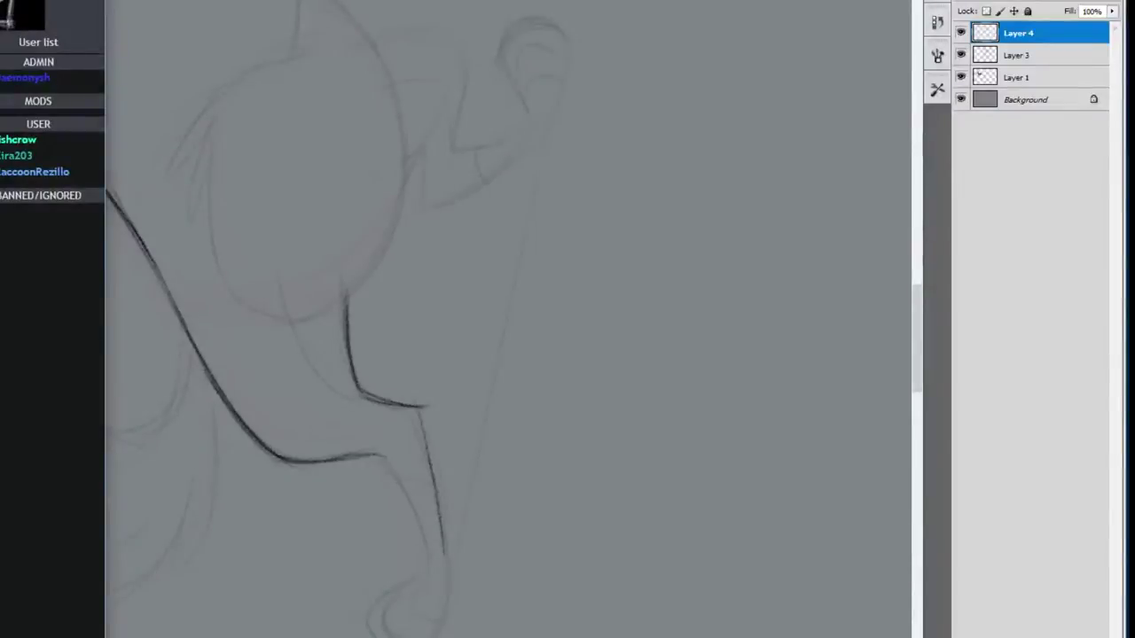
# Ink the front edge of the lower hind leg and its rounded paw with toe curves
pyautogui.moveTo(379, 454)
pyautogui.mouseDown()
pyautogui.moveTo(426, 566)
pyautogui.moveTo(370, 613)
pyautogui.mouseUp()
pyautogui.hotkey('ctrl', 'z')
pyautogui.moveTo(428, 570)
pyautogui.mouseDown()
pyautogui.moveTo(377, 637)
pyautogui.moveTo(373, 625)
pyautogui.mouseUp()
pyautogui.moveTo(445, 548); pyautogui.dragTo(434, 637)
pyautogui.moveTo(431, 583); pyautogui.dragTo(387, 637)
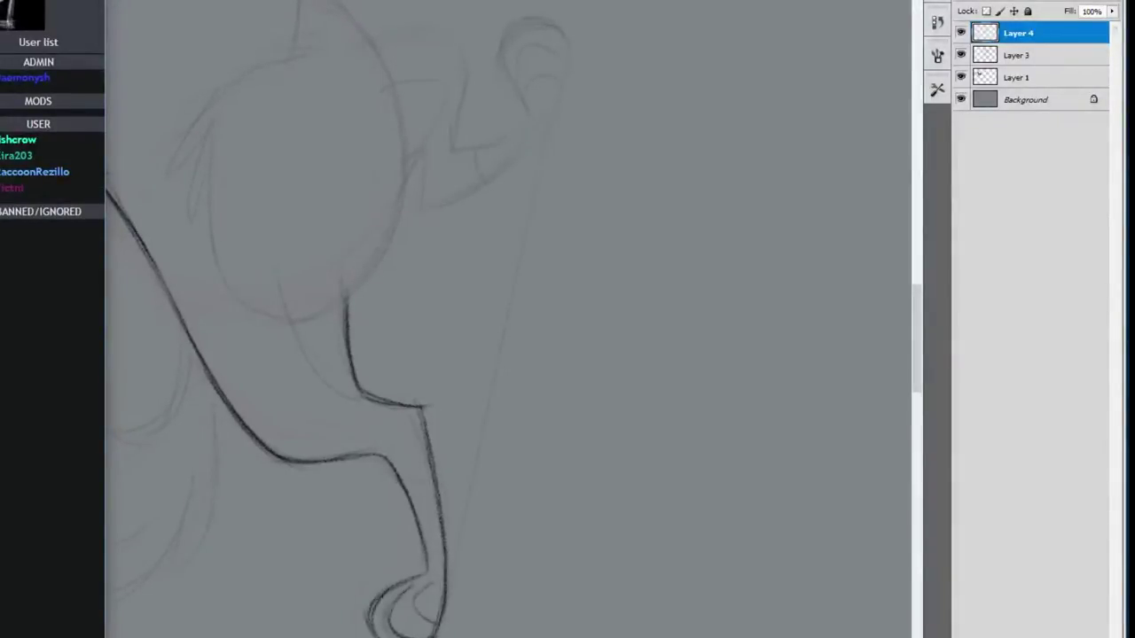
# Extend the ink line of the throat down across the chest to the top of the near front leg
pyautogui.click(398, 20)
pyautogui.moveTo(397, 20); pyautogui.dragTo(580, 393)
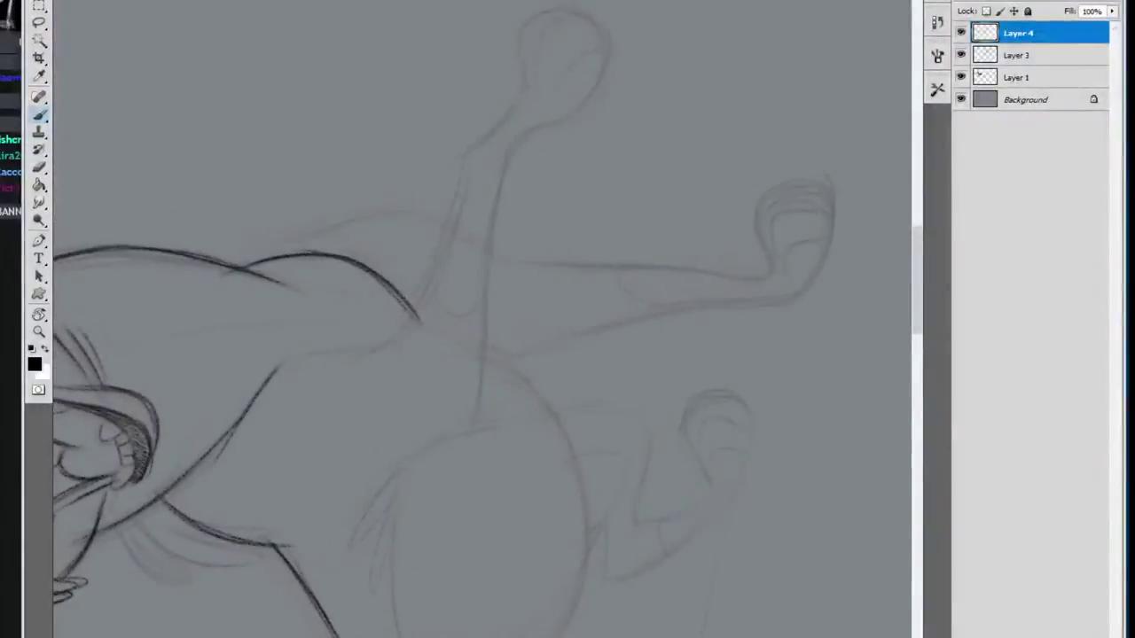
pyautogui.hotkey('alt', 'Tab')
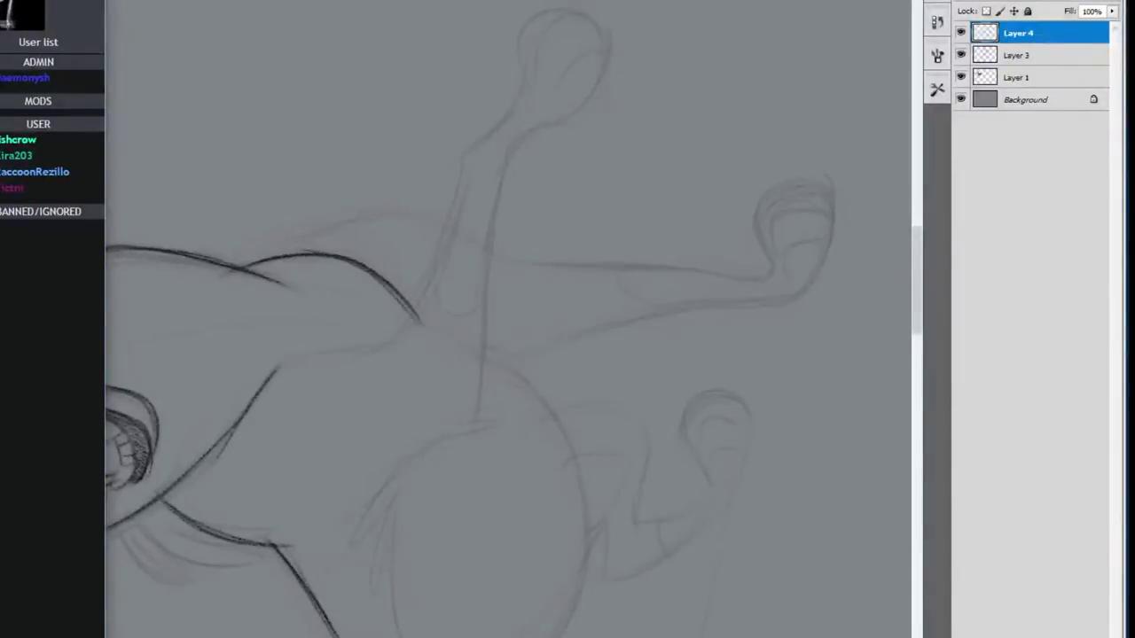
pyautogui.moveTo(253, 401); pyautogui.dragTo(294, 361)
pyautogui.press('r')
pyautogui.moveTo(558, 452); pyautogui.dragTo(610, 399)
pyautogui.moveTo(360, 477); pyautogui.dragTo(423, 399)
# Ink both edges of the near front leg and the small fur tufts at its elbow
pyautogui.press('r')
pyautogui.moveTo(407, 196); pyautogui.dragTo(557, 451)
pyautogui.moveTo(355, 213)
pyautogui.mouseDown()
pyautogui.moveTo(361, 404)
pyautogui.moveTo(346, 507)
pyautogui.mouseUp()
pyautogui.moveTo(314, 350); pyautogui.dragTo(330, 449)
pyautogui.moveTo(354, 213); pyautogui.dragTo(397, 384)
pyautogui.moveTo(289, 304); pyautogui.dragTo(358, 533)
pyautogui.moveTo(294, 351); pyautogui.dragTo(304, 282)
pyautogui.moveTo(304, 326); pyautogui.dragTo(322, 280)
pyautogui.moveTo(361, 206); pyautogui.dragTo(294, 354)
pyautogui.hotkey('alt', 'Tab')
pyautogui.scroll(-20, 446, 382)
pyautogui.click(390, 382)
pyautogui.click(994, 27)
pyautogui.hotkey('alt', 'Tab')
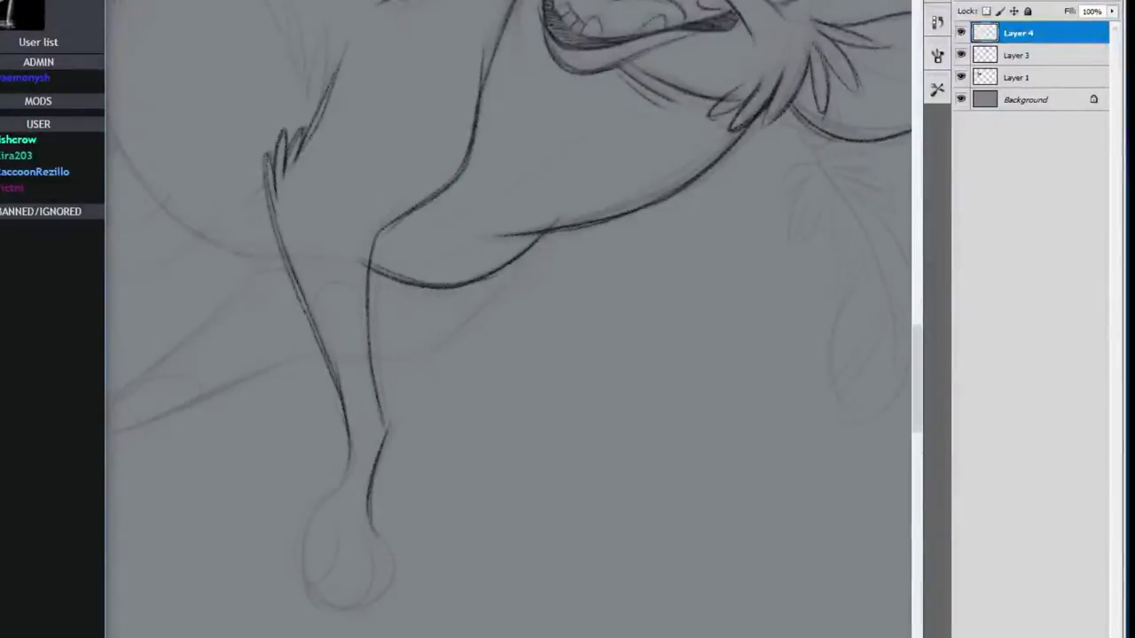
# Ink the wrist and the rounded paw outline at the end of the near front leg
pyautogui.click(286, 251)
pyautogui.moveTo(276, 225); pyautogui.dragTo(304, 304)
pyautogui.moveTo(350, 435); pyautogui.dragTo(358, 608)
pyautogui.moveTo(303, 542); pyautogui.dragTo(318, 599)
pyautogui.moveTo(392, 448)
pyautogui.mouseDown()
pyautogui.moveTo(520, 414)
pyautogui.moveTo(424, 410)
pyautogui.mouseUp()
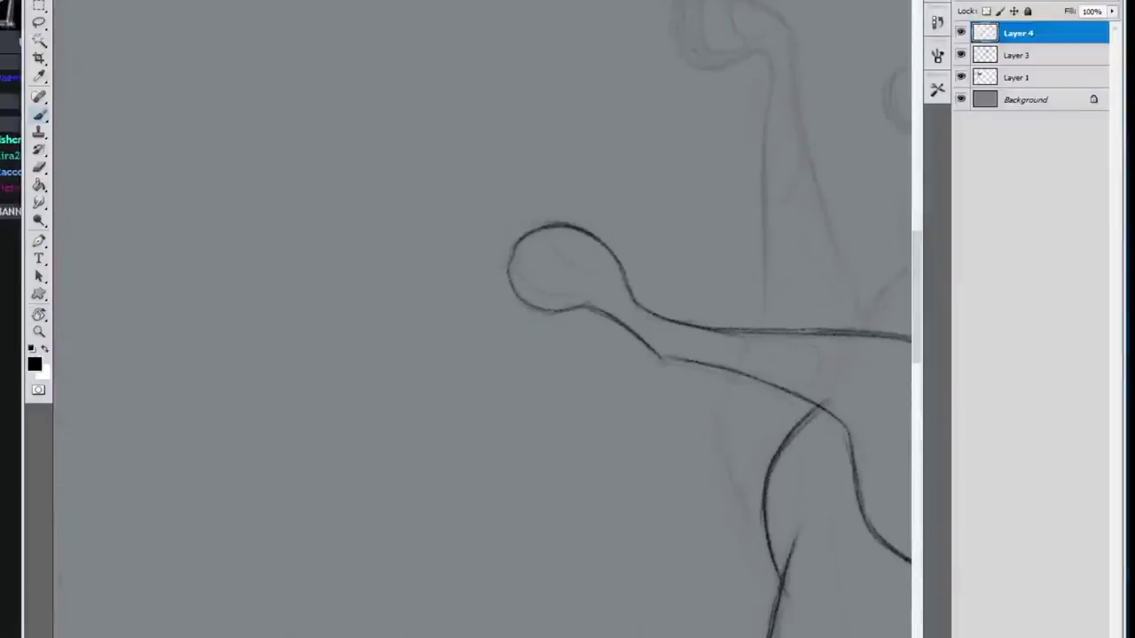
# Ink the two toe curves inside the near front paw
pyautogui.hotkey('alt', 'Tab')
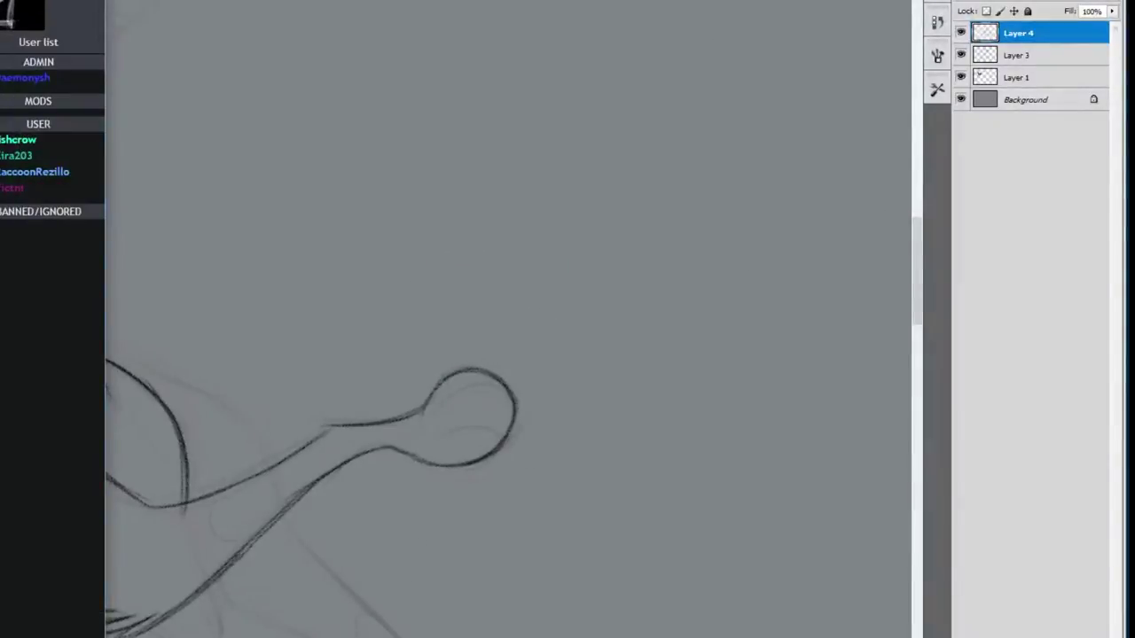
pyautogui.click(536, 372)
pyautogui.moveTo(436, 438); pyautogui.dragTo(499, 443)
pyautogui.moveTo(436, 413); pyautogui.dragTo(504, 383)
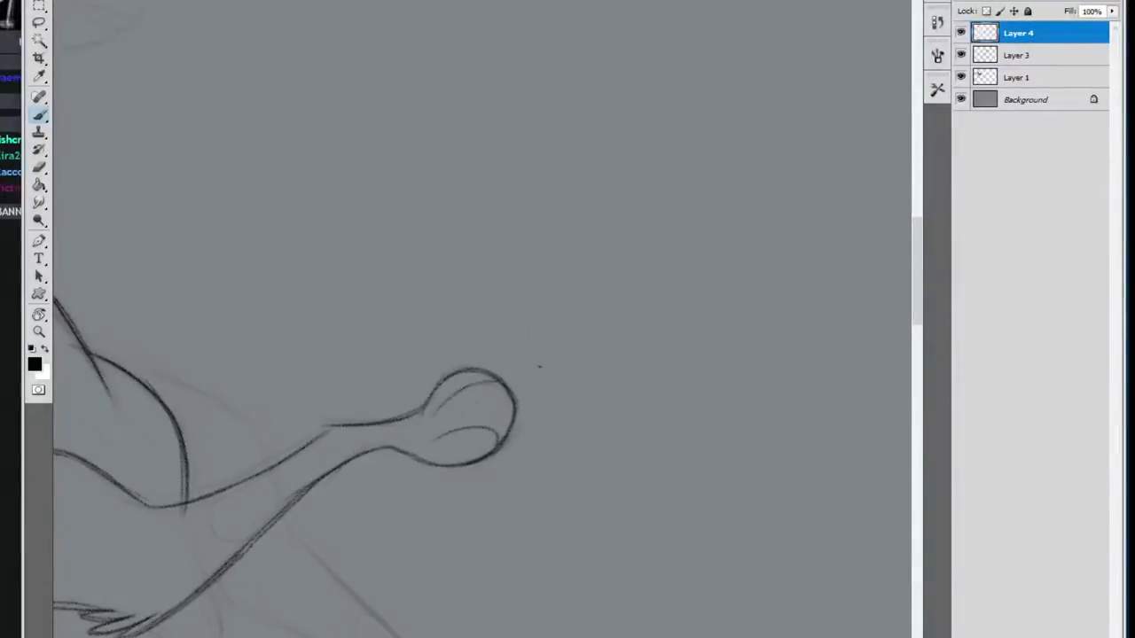
pyautogui.moveTo(424, 410); pyautogui.dragTo(502, 444)
# Erase the stray dot beside the near front paw and return to the Brush tool
pyautogui.press('e')
pyautogui.click(540, 367)
pyautogui.moveTo(641, 511)
pyautogui.mouseDown()
pyautogui.moveTo(715, 375)
pyautogui.moveTo(793, 349)
pyautogui.mouseUp()
pyautogui.press('b')
pyautogui.hotkey('alt', 'Tab')
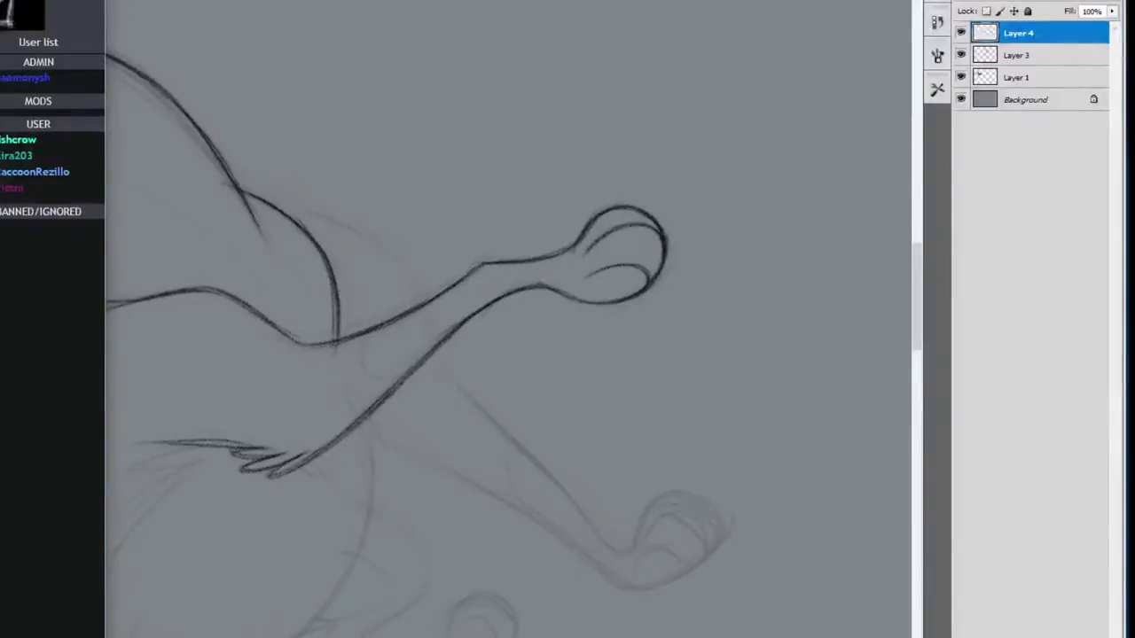
# Ink the last toe line on the outstretched hind paw
pyautogui.moveTo(505, 410); pyautogui.dragTo(745, 228)
pyautogui.moveTo(437, 552); pyautogui.dragTo(410, 388)
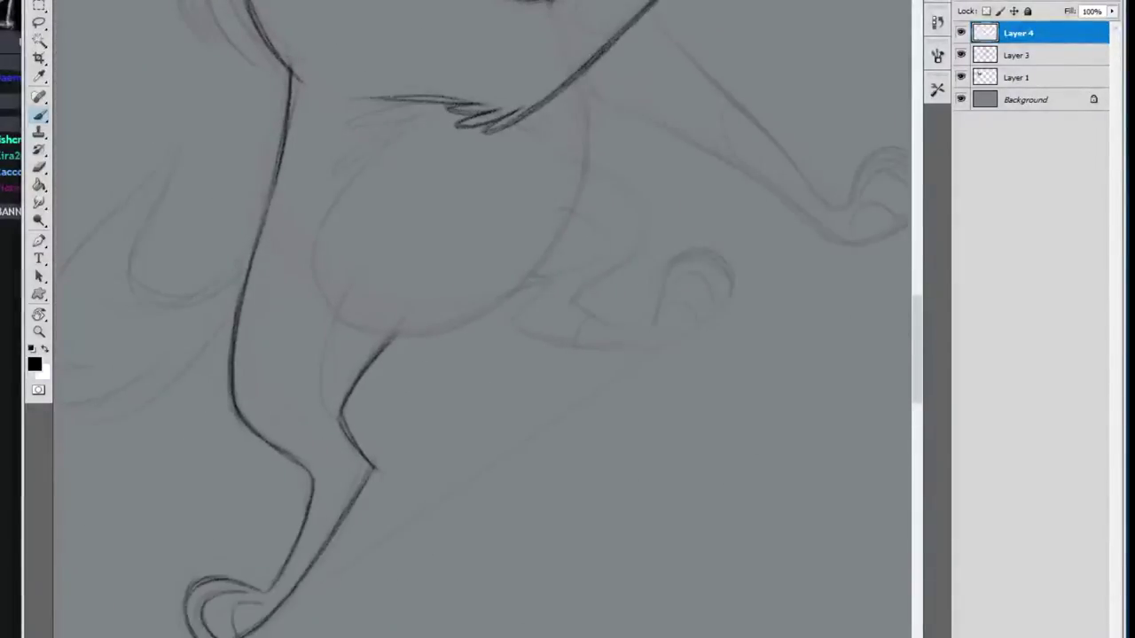
pyautogui.moveTo(264, 604); pyautogui.dragTo(236, 636)
pyautogui.moveTo(612, 441)
pyautogui.mouseDown()
pyautogui.moveTo(477, 476)
pyautogui.moveTo(572, 190)
pyautogui.mouseUp()
# Ink the rounded belly line and strengthen the underside of the thigh where it meets the belly
pyautogui.press('r')
pyautogui.moveTo(418, 490)
pyautogui.mouseDown()
pyautogui.moveTo(518, 385)
pyautogui.moveTo(556, 374)
pyautogui.mouseUp()
pyautogui.hotkey('ctrl', 'z')
pyautogui.press('r')
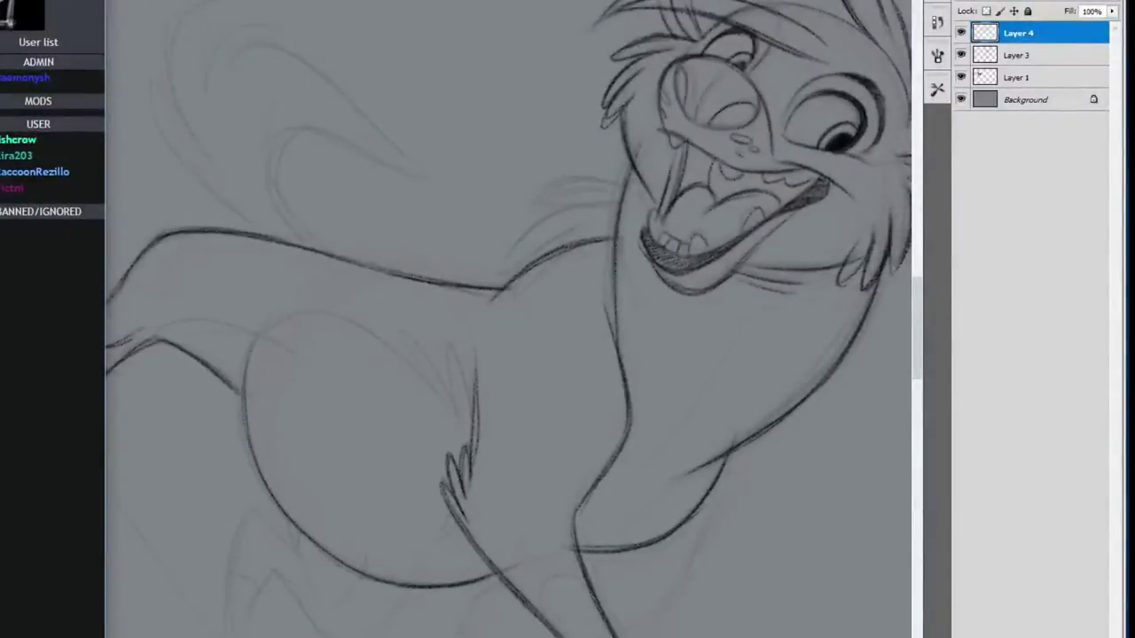
pyautogui.moveTo(512, 337); pyautogui.dragTo(761, 361)
pyautogui.moveTo(431, 376); pyautogui.dragTo(490, 426)
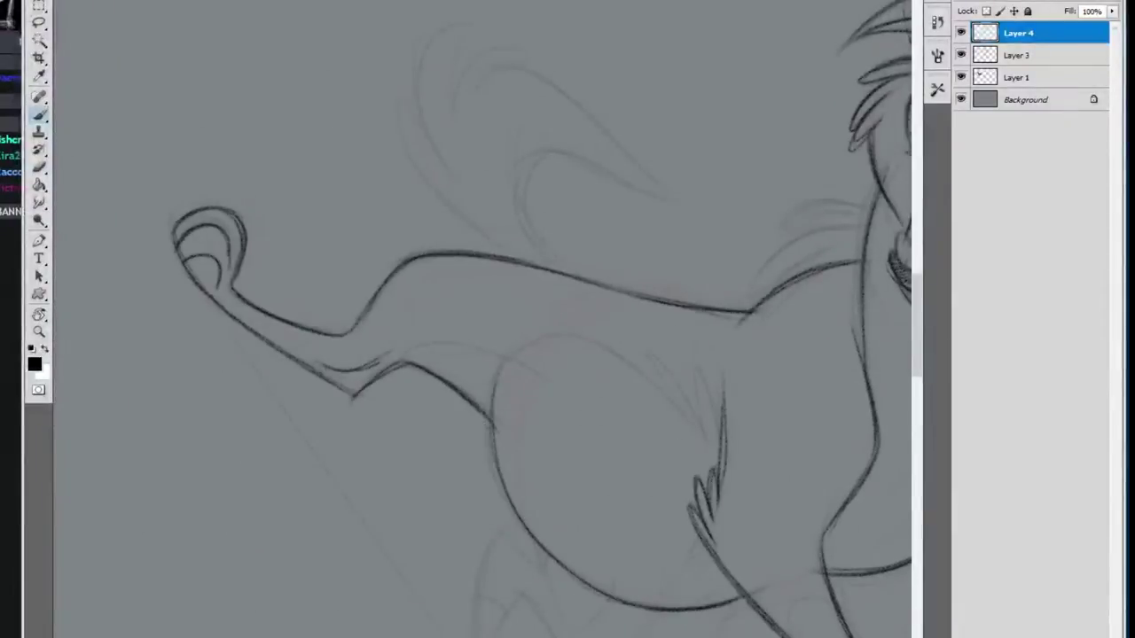
# Ink the bent far hind leg under the belly, including its paw
pyautogui.hotkey('alt', 'Tab')
pyautogui.click(600, 391)
pyautogui.moveTo(644, 481); pyautogui.dragTo(522, 603)
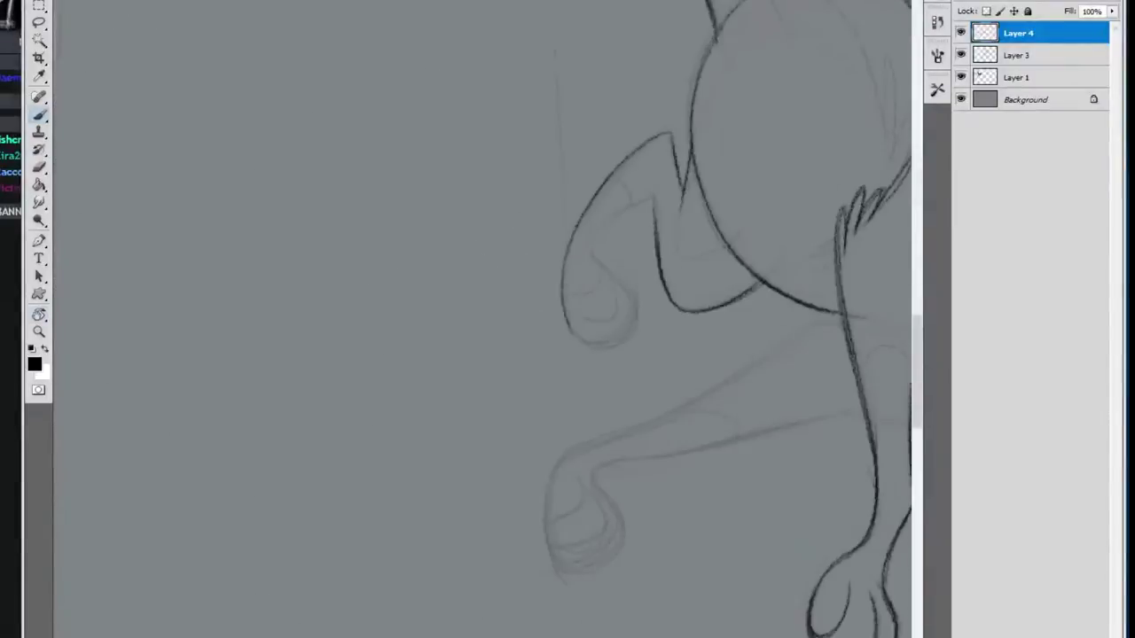
pyautogui.moveTo(606, 180)
pyautogui.mouseDown()
pyautogui.moveTo(572, 337)
pyautogui.moveTo(634, 288)
pyautogui.moveTo(669, 164)
pyautogui.mouseUp()
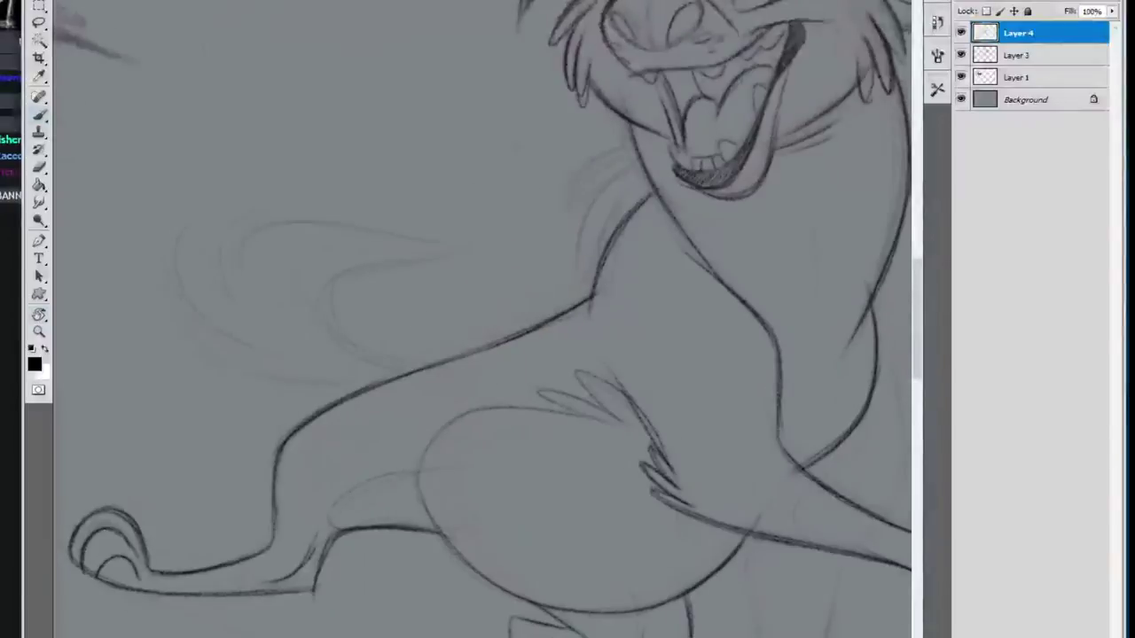
# Ink the curved tail with its tufted outline and the inner edge up to the tip
pyautogui.moveTo(373, 388)
pyautogui.mouseDown()
pyautogui.moveTo(187, 324)
pyautogui.moveTo(177, 217)
pyautogui.mouseUp()
pyautogui.moveTo(222, 301); pyautogui.dragTo(279, 204)
pyautogui.moveTo(181, 321); pyautogui.dragTo(310, 390)
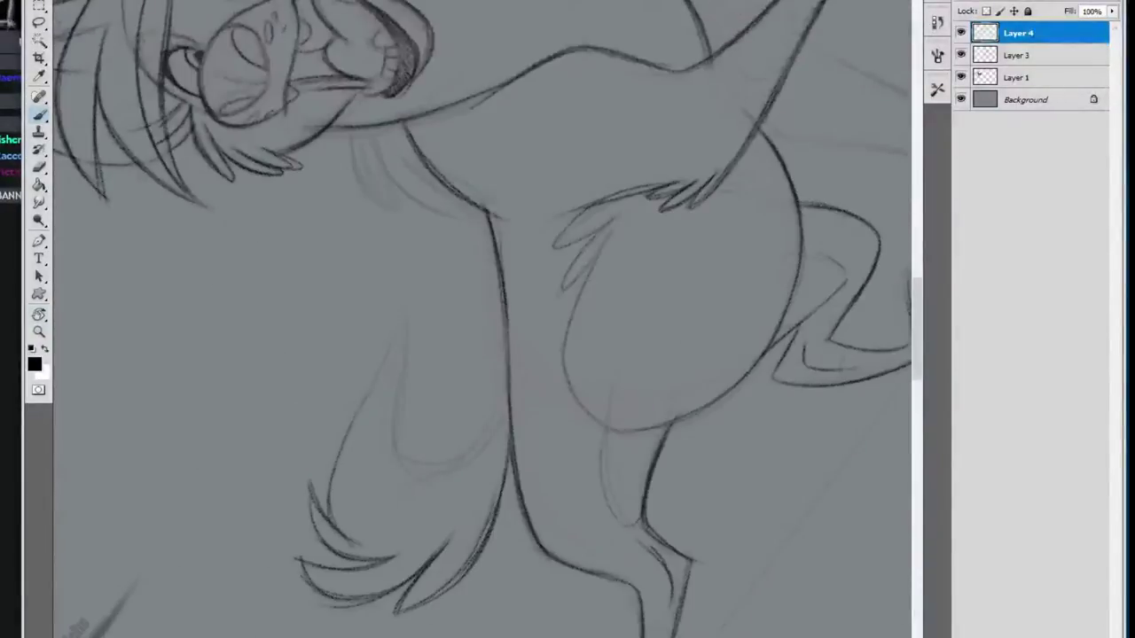
pyautogui.moveTo(333, 523)
pyautogui.mouseDown()
pyautogui.moveTo(397, 310)
pyautogui.moveTo(412, 470)
pyautogui.mouseUp()
pyautogui.moveTo(409, 392); pyautogui.dragTo(417, 479)
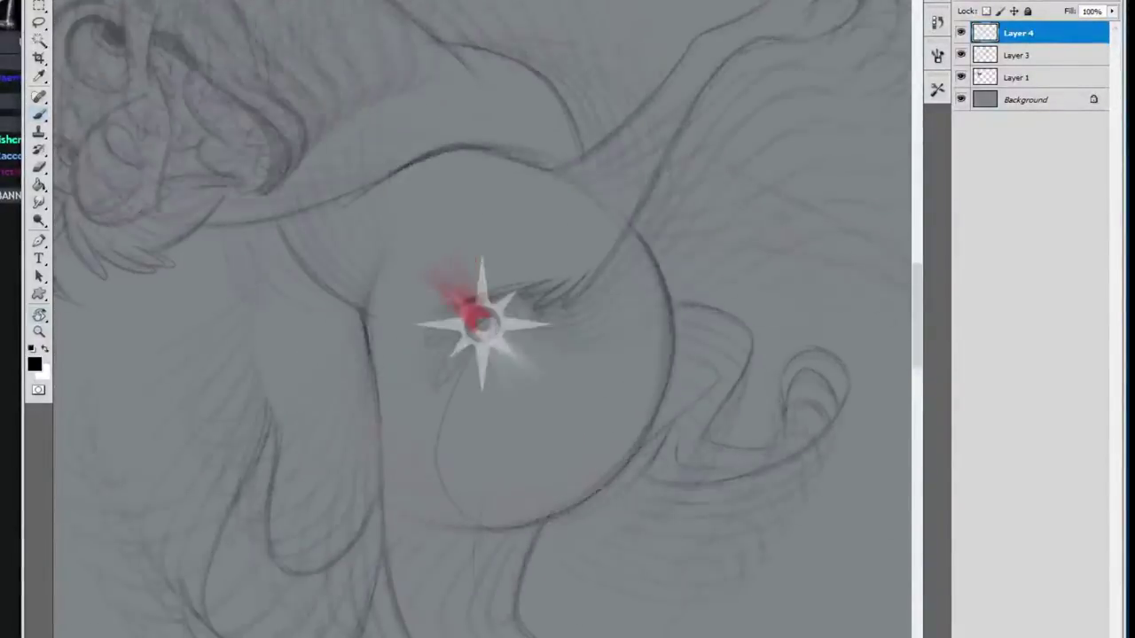
# Ink the hanging mane tufts at the back of the neck above the shoulder
pyautogui.moveTo(417, 319); pyautogui.dragTo(390, 403)
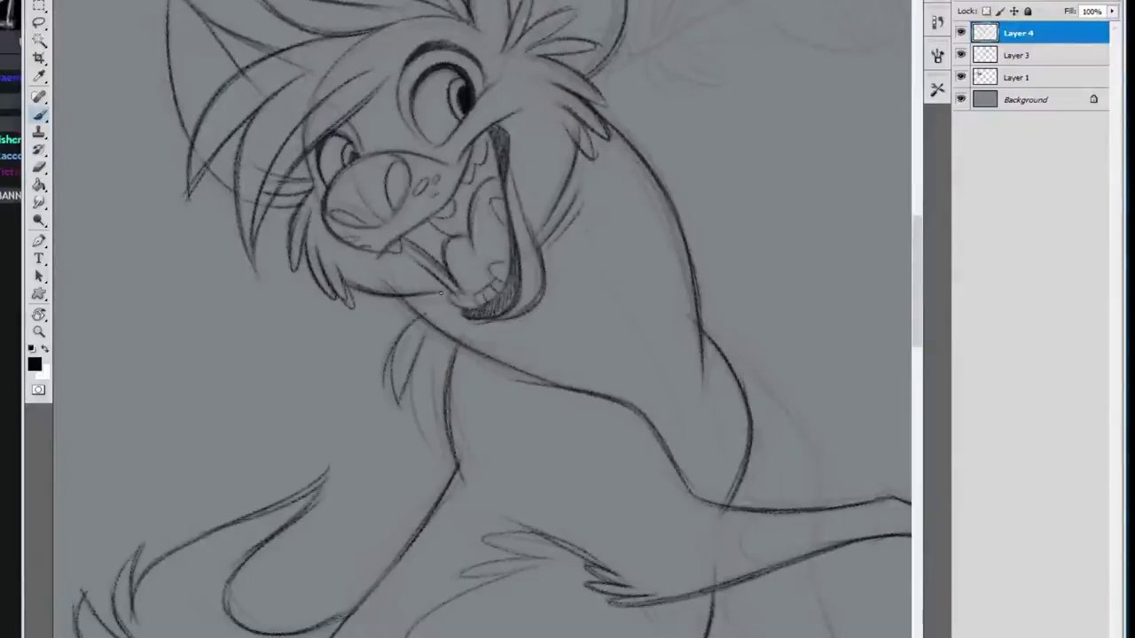
pyautogui.moveTo(415, 364); pyautogui.dragTo(439, 456)
pyautogui.moveTo(454, 365); pyautogui.dragTo(477, 459)
pyautogui.hotkey('alt', 'Tab')
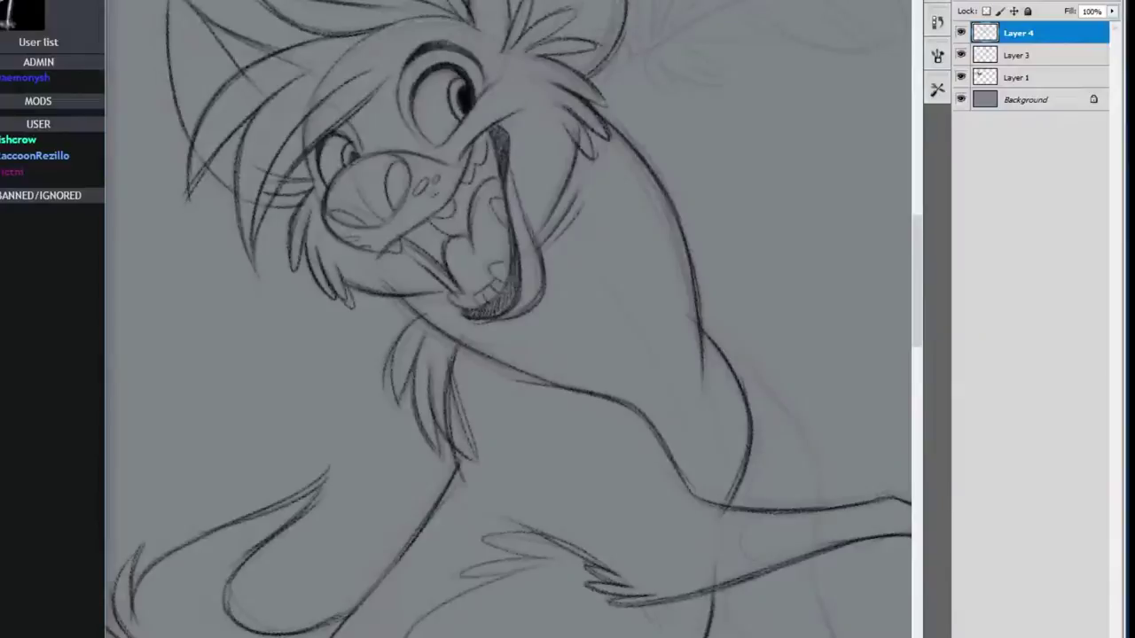
# Strengthen the strokes and tips of the hanging mane tufts behind the neck with the brush
pyautogui.moveTo(449, 369)
pyautogui.mouseDown()
pyautogui.moveTo(449, 438)
pyautogui.moveTo(433, 426)
pyautogui.mouseUp()
pyautogui.press('b')
pyautogui.moveTo(454, 377); pyautogui.dragTo(471, 459)
pyautogui.moveTo(417, 369); pyautogui.dragTo(438, 454)
pyautogui.moveTo(412, 340); pyautogui.dragTo(395, 397)
# Ink the upper part of the standing front leg behind the raised foreleg, from the shoulder down
pyautogui.moveTo(878, 396)
pyautogui.mouseDown()
pyautogui.moveTo(468, 121)
pyautogui.moveTo(501, 277)
pyautogui.mouseUp()
pyautogui.moveTo(332, 211); pyautogui.dragTo(417, 287)
pyautogui.hotkey('ctrl', 'z')
pyautogui.moveTo(603, 425); pyautogui.dragTo(508, 162)
pyautogui.moveTo(461, 522); pyautogui.dragTo(509, 362)
pyautogui.moveTo(464, 495); pyautogui.dragTo(516, 349)
pyautogui.moveTo(612, 354); pyautogui.dragTo(585, 234)
pyautogui.moveTo(612, 177); pyautogui.dragTo(475, 501)
pyautogui.moveTo(585, 355); pyautogui.dragTo(484, 131)
pyautogui.moveTo(612, 178)
pyautogui.mouseDown()
pyautogui.moveTo(562, 233)
pyautogui.moveTo(606, 259)
pyautogui.mouseUp()
pyautogui.moveTo(603, 273); pyautogui.dragTo(456, 436)
# Ink the lower part of the standing front leg and its paw with the toe lines
pyautogui.moveTo(535, 356); pyautogui.dragTo(433, 459)
pyautogui.moveTo(436, 454); pyautogui.dragTo(489, 562)
pyautogui.moveTo(571, 441); pyautogui.dragTo(454, 199)
pyautogui.moveTo(550, 204); pyautogui.dragTo(562, 386)
pyautogui.moveTo(563, 381); pyautogui.dragTo(601, 294)
pyautogui.moveTo(535, 349); pyautogui.dragTo(603, 294)
pyautogui.moveTo(571, 202); pyautogui.dragTo(596, 447)
pyautogui.moveTo(532, 266); pyautogui.dragTo(474, 367)
pyautogui.moveTo(359, 292); pyautogui.dragTo(345, 477)
pyautogui.moveTo(360, 237); pyautogui.dragTo(346, 466)
pyautogui.moveTo(367, 224); pyautogui.dragTo(357, 298)
pyautogui.moveTo(360, 248); pyautogui.dragTo(348, 501)
# Add thin marking outlines on the legs and spots along the back
pyautogui.moveTo(343, 526); pyautogui.dragTo(382, 558)
pyautogui.moveTo(371, 508); pyautogui.dragTo(414, 559)
pyautogui.moveTo(443, 479); pyautogui.dragTo(621, 497)
pyautogui.moveTo(762, 419)
pyautogui.mouseDown()
pyautogui.moveTo(814, 489)
pyautogui.moveTo(829, 467)
pyautogui.mouseUp()
pyautogui.moveTo(302, 384); pyautogui.dragTo(353, 408)
# Touch up the lower muzzle line and the lower teeth in the open mouth
pyautogui.moveTo(496, 28)
pyautogui.mouseDown()
pyautogui.moveTo(772, 213)
pyautogui.moveTo(441, 593)
pyautogui.mouseUp()
pyautogui.moveTo(256, 396)
pyautogui.mouseDown()
pyautogui.moveTo(300, 416)
pyautogui.moveTo(364, 402)
pyautogui.mouseUp()
pyautogui.moveTo(379, 379); pyautogui.dragTo(399, 366)
pyautogui.moveTo(372, 463)
pyautogui.mouseDown()
pyautogui.moveTo(393, 484)
pyautogui.moveTo(377, 495)
pyautogui.mouseUp()
pyautogui.moveTo(324, 477); pyautogui.dragTo(348, 499)
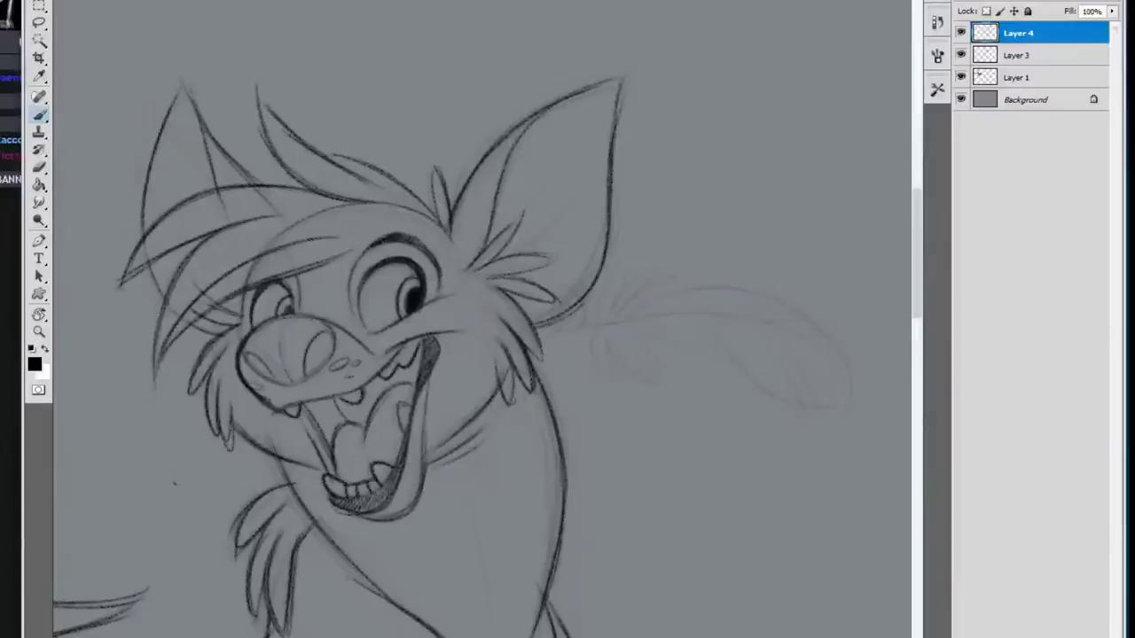
# Ink the small ring on the ear and the first downy barbs at the base of the feather
pyautogui.moveTo(589, 381); pyautogui.dragTo(461, 222)
pyautogui.moveTo(443, 266); pyautogui.dragTo(549, 380)
pyautogui.moveTo(541, 378); pyautogui.dragTo(569, 357)
pyautogui.moveTo(530, 372)
pyautogui.mouseDown()
pyautogui.moveTo(538, 382)
pyautogui.moveTo(385, 352)
pyautogui.moveTo(429, 365)
pyautogui.mouseUp()
pyautogui.moveTo(429, 369); pyautogui.dragTo(473, 384)
pyautogui.moveTo(441, 371); pyautogui.dragTo(468, 343)
pyautogui.moveTo(465, 369)
pyautogui.mouseDown()
pyautogui.moveTo(517, 346)
pyautogui.moveTo(530, 360)
pyautogui.mouseUp()
pyautogui.moveTo(439, 380); pyautogui.dragTo(428, 435)
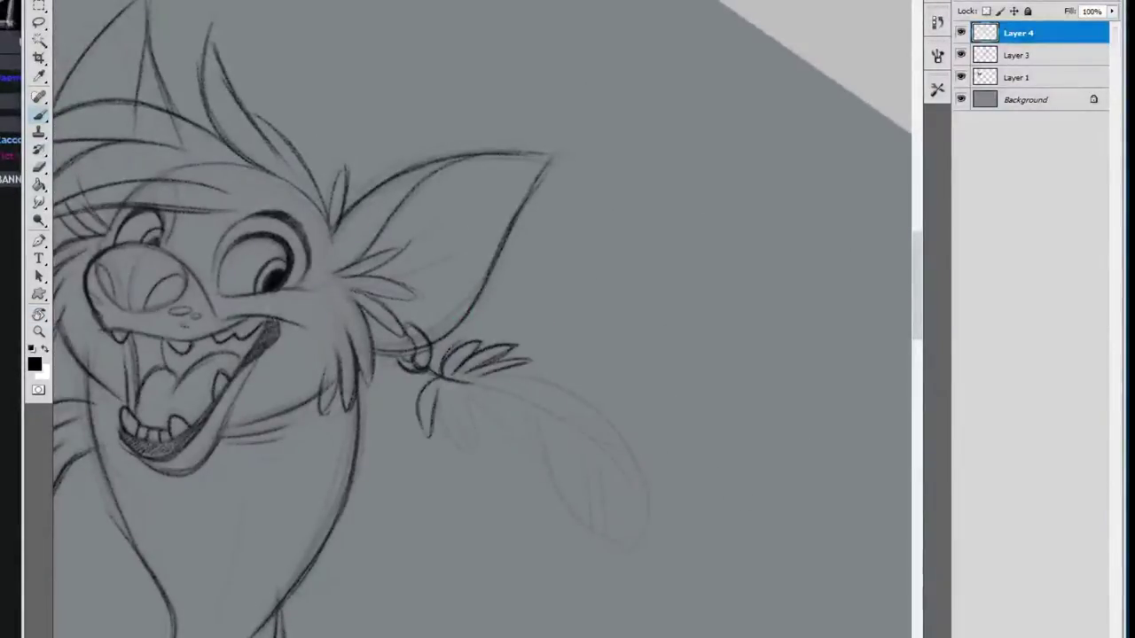
# Ink the remaining downy barbs and one long edge of the feather's vane
pyautogui.moveTo(620, 323); pyautogui.dragTo(530, 449)
pyautogui.moveTo(409, 333); pyautogui.dragTo(340, 546)
pyautogui.hotkey('alt', 'Tab')
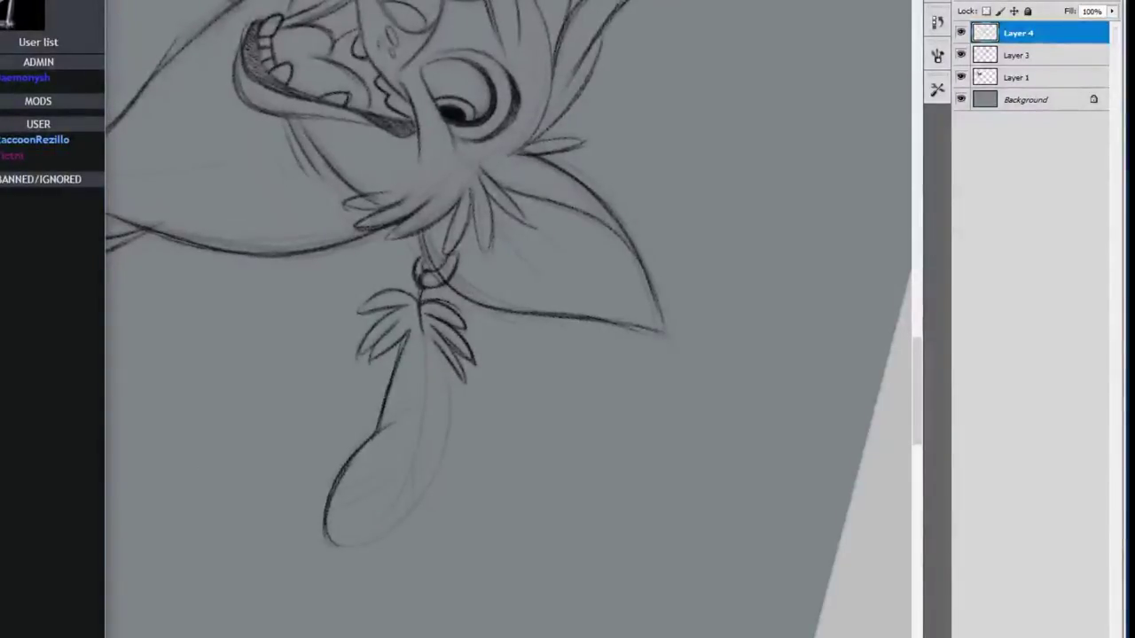
pyautogui.moveTo(430, 379); pyautogui.dragTo(368, 434)
pyautogui.hotkey('ctrl', 'z')
pyautogui.moveTo(423, 393); pyautogui.dragTo(384, 409)
pyautogui.moveTo(424, 378); pyautogui.dragTo(398, 383)
# Complete the feather with its curved shaft, opposite outer edge and thin barb lines inside the vane
pyautogui.moveTo(417, 532); pyautogui.dragTo(434, 341)
pyautogui.moveTo(399, 413); pyautogui.dragTo(408, 537)
pyautogui.moveTo(406, 417); pyautogui.dragTo(511, 332)
pyautogui.moveTo(430, 370); pyautogui.dragTo(429, 440)
pyautogui.moveTo(421, 389); pyautogui.dragTo(428, 436)
pyautogui.moveTo(527, 364); pyautogui.dragTo(457, 403)
pyautogui.moveTo(524, 384); pyautogui.dragTo(452, 410)
pyautogui.moveTo(422, 568); pyautogui.dragTo(507, 342)
pyautogui.moveTo(427, 449); pyautogui.dragTo(507, 342)
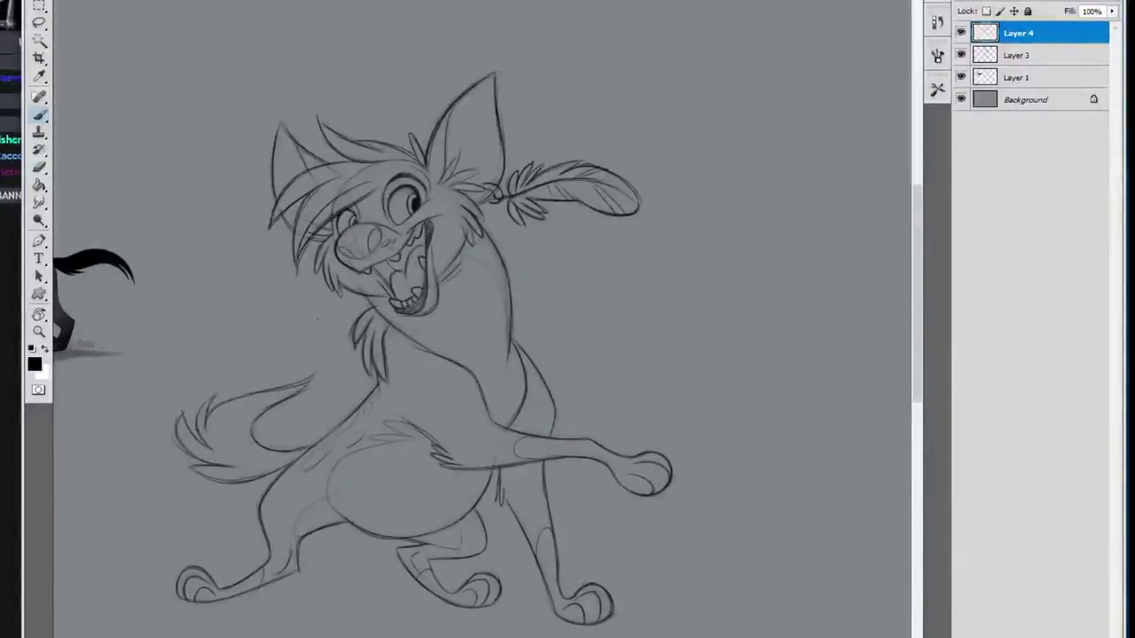
# Lasso the far hind paw and free-transform it on Layer 3 and on Layer 4, then deselect
pyautogui.press('l')
pyautogui.click(1053, 55)
pyautogui.moveTo(513, 568); pyautogui.dragTo(515, 576)
pyautogui.hotkey('ctrl', 't')
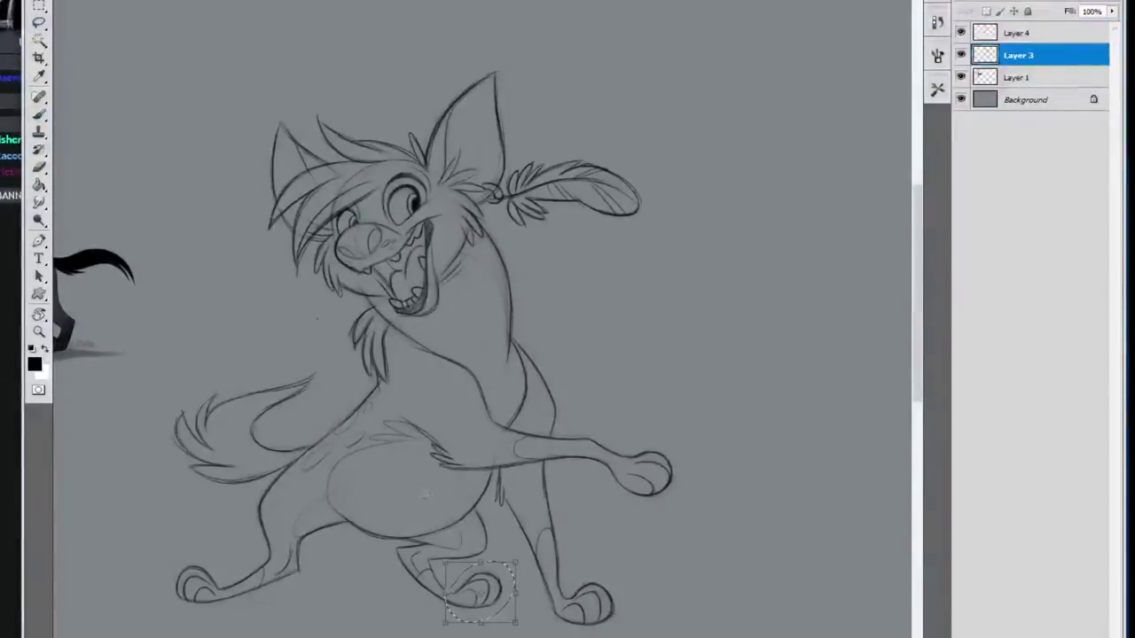
pyautogui.press('Return')
pyautogui.click(1054, 33)
pyautogui.hotkey('ctrl', 't')
pyautogui.press('Return')
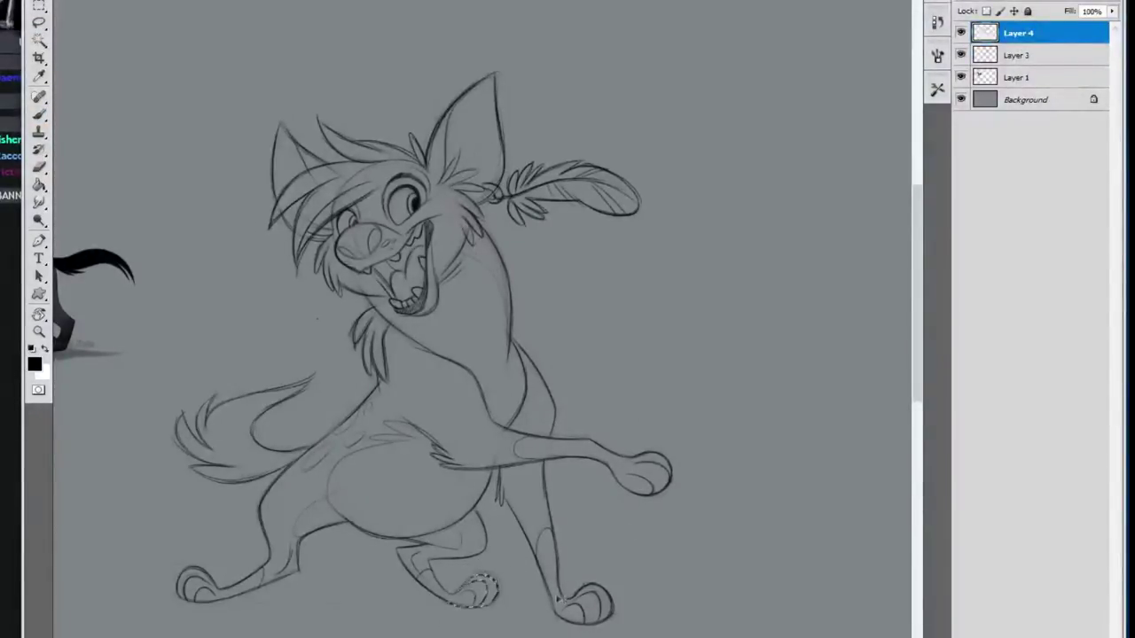
pyautogui.press('z')
pyautogui.click(526, 585)
pyautogui.hotkey('ctrl', 'd')
# Erase stray sketch marks on Layer 3 and merge Layers 3 and 4 into one line-art layer
pyautogui.moveTo(517, 532); pyautogui.dragTo(618, 549)
pyautogui.keyDown('alt'); pyautogui.click(618, 447); pyautogui.keyUp('alt')
pyautogui.click(1054, 55)
pyautogui.press('e')
pyautogui.moveTo(688, 337)
pyautogui.mouseDown()
pyautogui.moveTo(483, 370)
pyautogui.moveTo(733, 380)
pyautogui.mouseUp()
pyautogui.keyDown('shift'); pyautogui.click(1027, 34); pyautogui.keyUp('shift')
pyautogui.hotkey('ctrl', 'e')
# Sample the grey-brown body colour from the reference hyena and create an empty layer beneath the line art
pyautogui.press('i')
pyautogui.click(133, 244)
pyautogui.moveTo(443, 337); pyautogui.dragTo(273, 285)
pyautogui.press('e')
pyautogui.click(1025, 56)
pyautogui.hotkey('ctrl', 'alt', 'shift', 'n')
pyautogui.press('b')
pyautogui.press('w')
pyautogui.hotkey('ctrl', 'd')
pyautogui.press('Delete')
pyautogui.click(517, 211)
pyautogui.hotkey('ctrl', 'alt', 'shift', 'n')
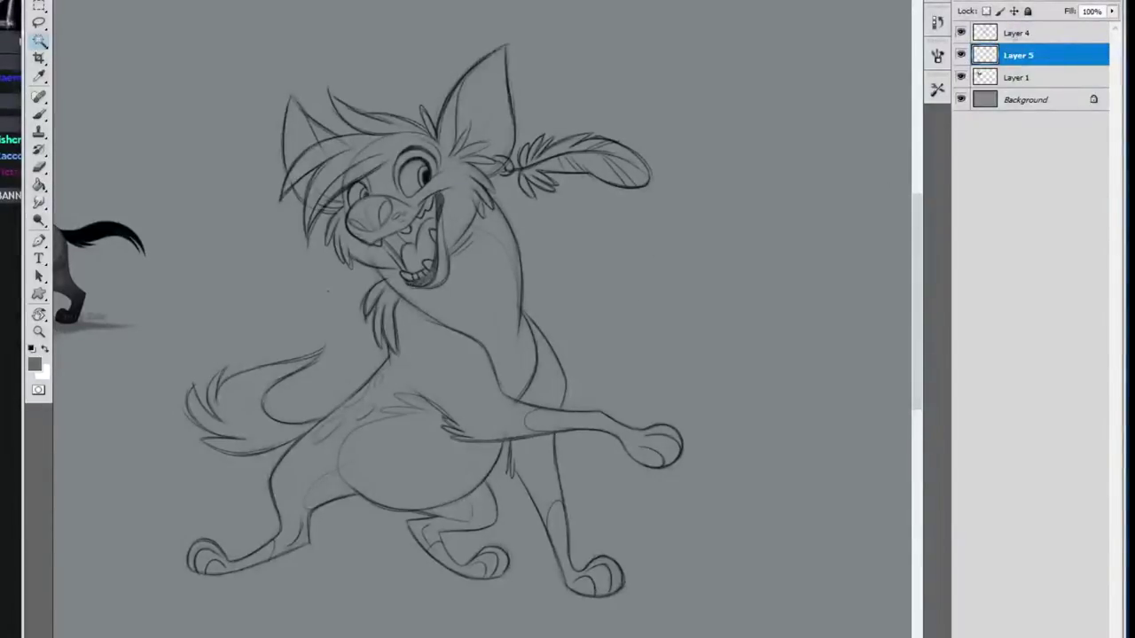
# Select the area outside the line art, invert the selection and fill the hyena's silhouette on Layer 5 with the sampled grey-brown
pyautogui.click(1020, 34)
pyautogui.click(609, 524)
pyautogui.click(1020, 55)
pyautogui.hotkey('ctrl', 'shift', 'u')
pyautogui.click(570, 210)
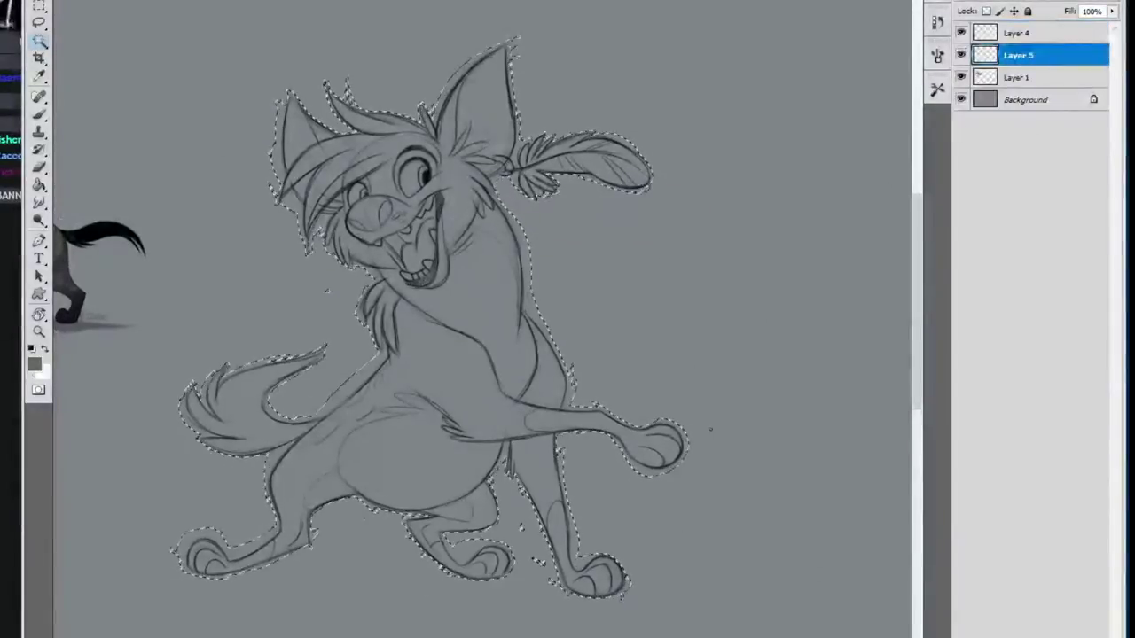
pyautogui.hotkey('alt', 'BackSpace')
pyautogui.hotkey('ctrl', 'd')
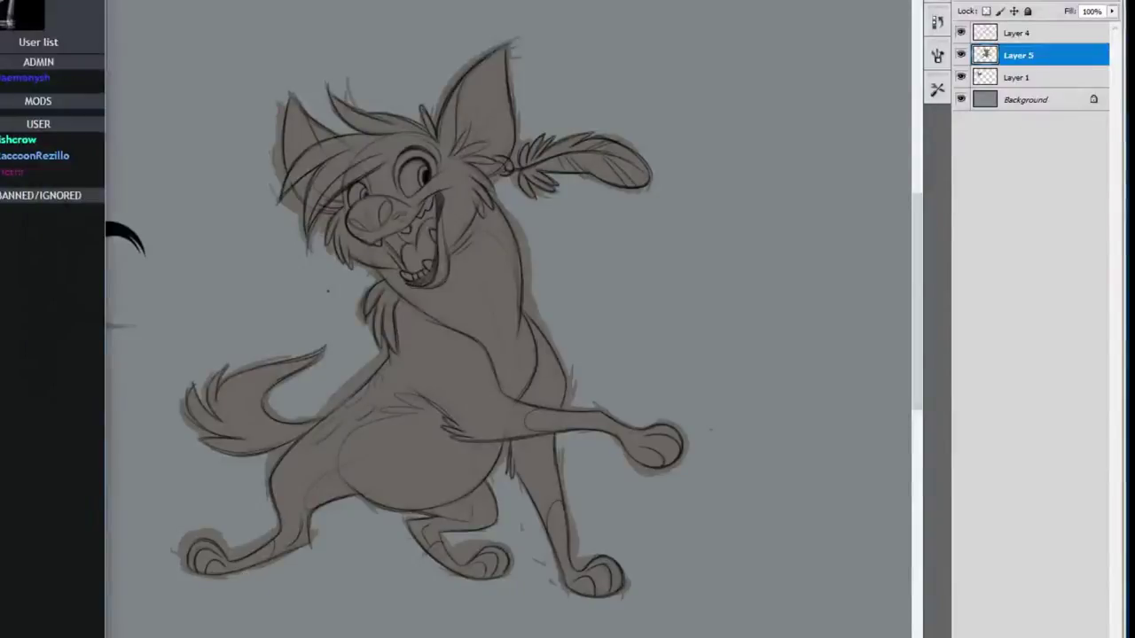
# Erase the excess fill along the tail's upper edge and around its tip tufts
pyautogui.keyDown('ctrl'); pyautogui.click(381, 324); pyautogui.keyUp('ctrl')
pyautogui.click(401, 230)
pyautogui.moveTo(310, 481)
pyautogui.mouseDown()
pyautogui.moveTo(275, 445)
pyautogui.moveTo(398, 341)
pyautogui.mouseUp()
pyautogui.moveTo(326, 360); pyautogui.dragTo(266, 372)
pyautogui.moveTo(198, 385); pyautogui.dragTo(180, 422)
pyautogui.moveTo(191, 408); pyautogui.dragTo(302, 362)
pyautogui.click(75, 0)
pyautogui.click(134, 117)
pyautogui.click(135, 118)
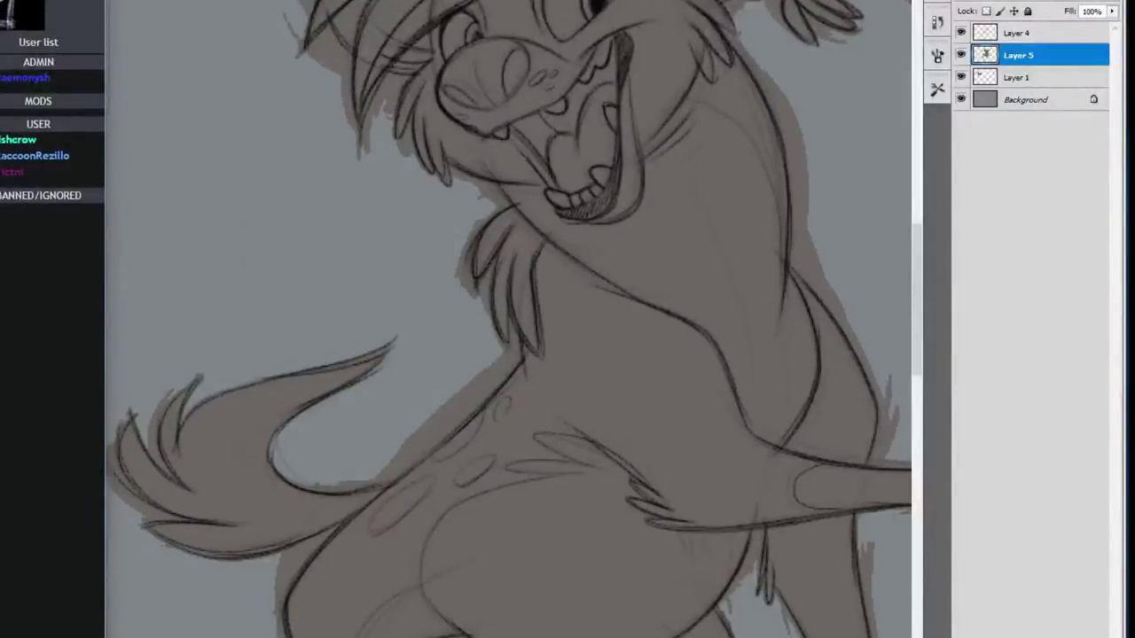
pyautogui.hotkey('alt', 'Tab')
pyautogui.moveTo(158, 458); pyautogui.dragTo(188, 385)
pyautogui.moveTo(137, 509)
pyautogui.mouseDown()
pyautogui.moveTo(107, 453)
pyautogui.moveTo(127, 411)
pyautogui.mouseUp()
pyautogui.hotkey('alt', 'Tab')
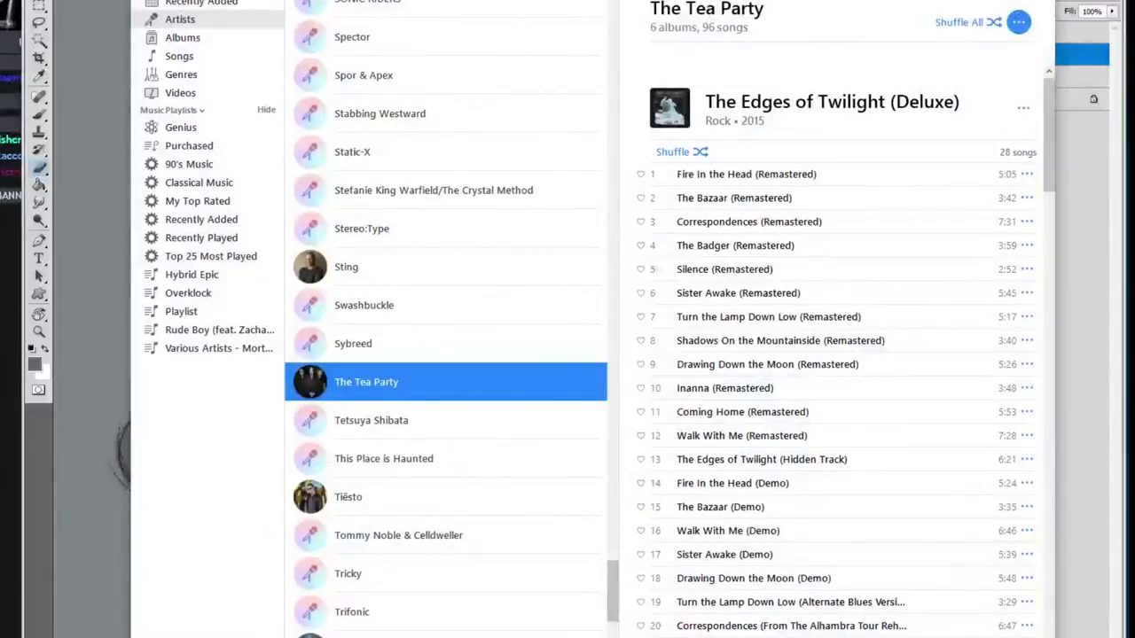
pyautogui.hotkey('alt', 'Tab')
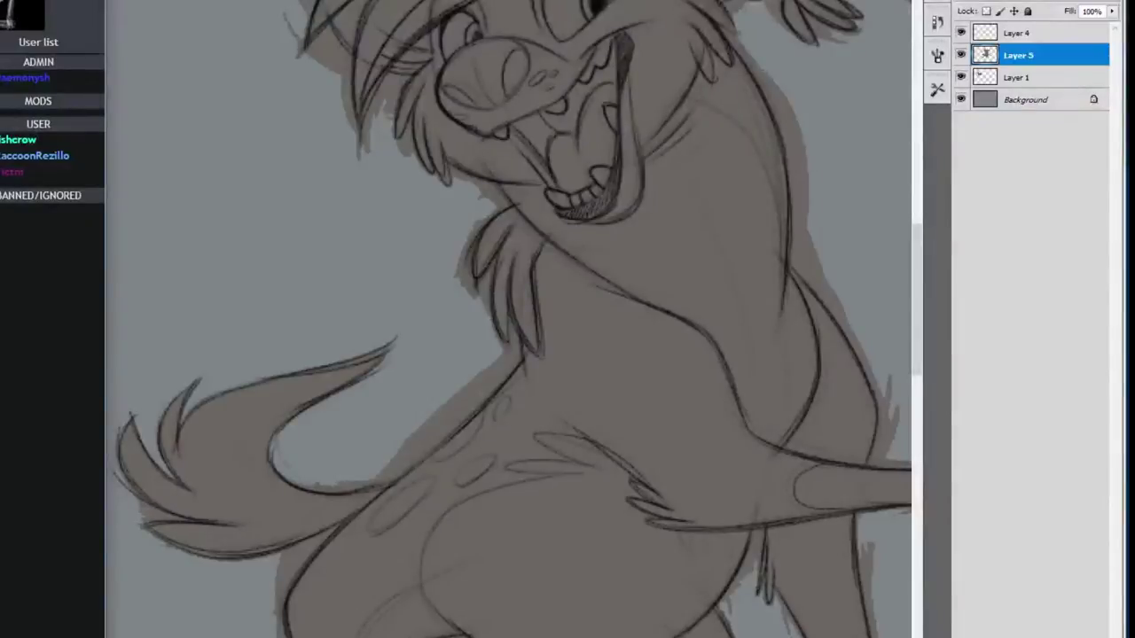
pyautogui.hotkey('alt', 'Tab')
# Erase the excess fill below the tail tufts and inside the tail's curve near the back
pyautogui.moveTo(142, 505); pyautogui.dragTo(188, 521)
pyautogui.moveTo(128, 484); pyautogui.dragTo(158, 512)
pyautogui.moveTo(144, 528); pyautogui.dragTo(198, 555)
pyautogui.moveTo(291, 483); pyautogui.dragTo(316, 489)
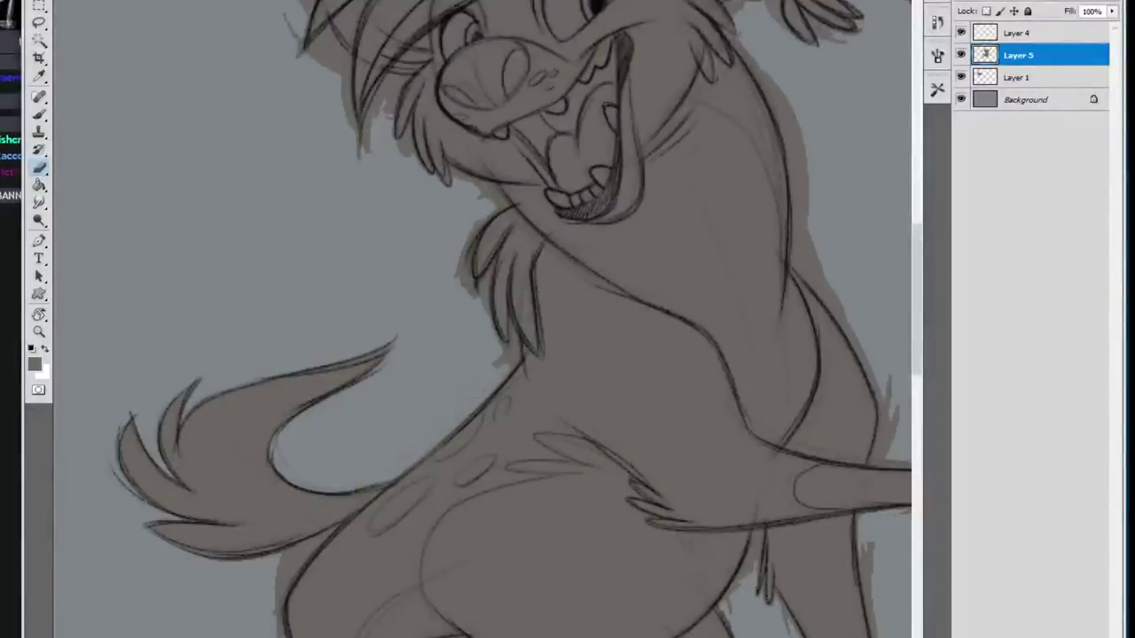
# Erase the excess fill around the hanging mane tufts and the cheek fur beside the muzzle
pyautogui.moveTo(484, 285); pyautogui.dragTo(514, 364)
pyautogui.moveTo(483, 211); pyautogui.dragTo(468, 288)
pyautogui.moveTo(479, 266); pyautogui.dragTo(464, 521)
pyautogui.moveTo(456, 432)
pyautogui.mouseDown()
pyautogui.moveTo(491, 466)
pyautogui.moveTo(404, 417)
pyautogui.moveTo(377, 344)
pyautogui.mouseUp()
pyautogui.moveTo(348, 405)
pyautogui.mouseDown()
pyautogui.moveTo(379, 339)
pyautogui.moveTo(330, 312)
pyautogui.moveTo(323, 323)
pyautogui.moveTo(384, 487)
pyautogui.mouseUp()
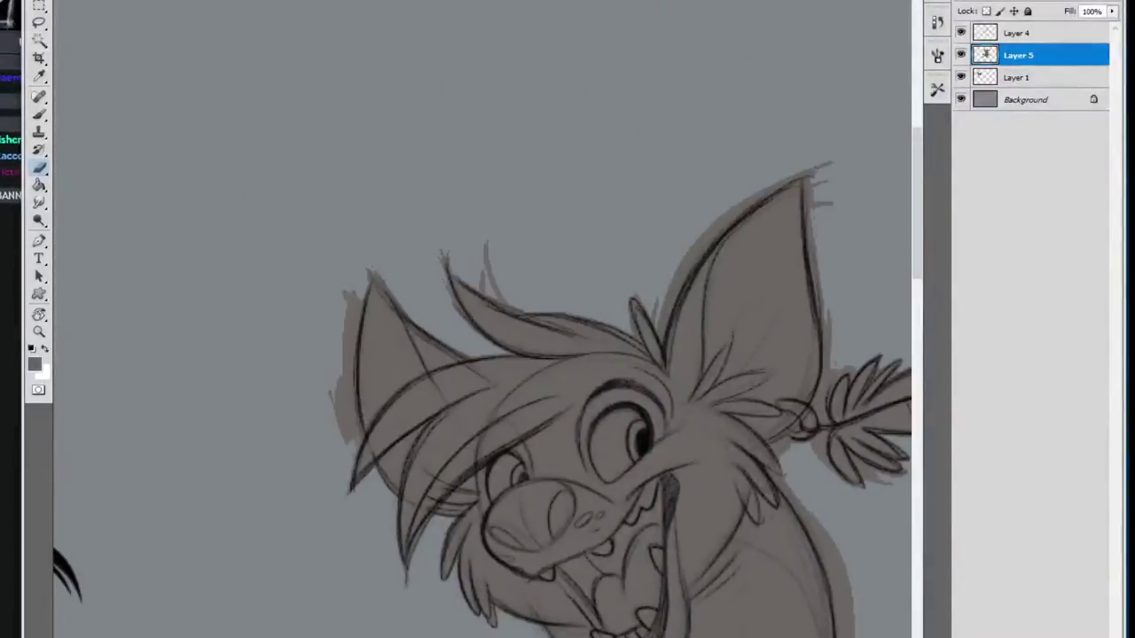
# Erase the excess fill around the far ear and the raised hair tuft on the forehead
pyautogui.moveTo(344, 436)
pyautogui.mouseDown()
pyautogui.moveTo(352, 310)
pyautogui.moveTo(365, 273)
pyautogui.mouseUp()
pyautogui.hotkey('alt', 'Tab')
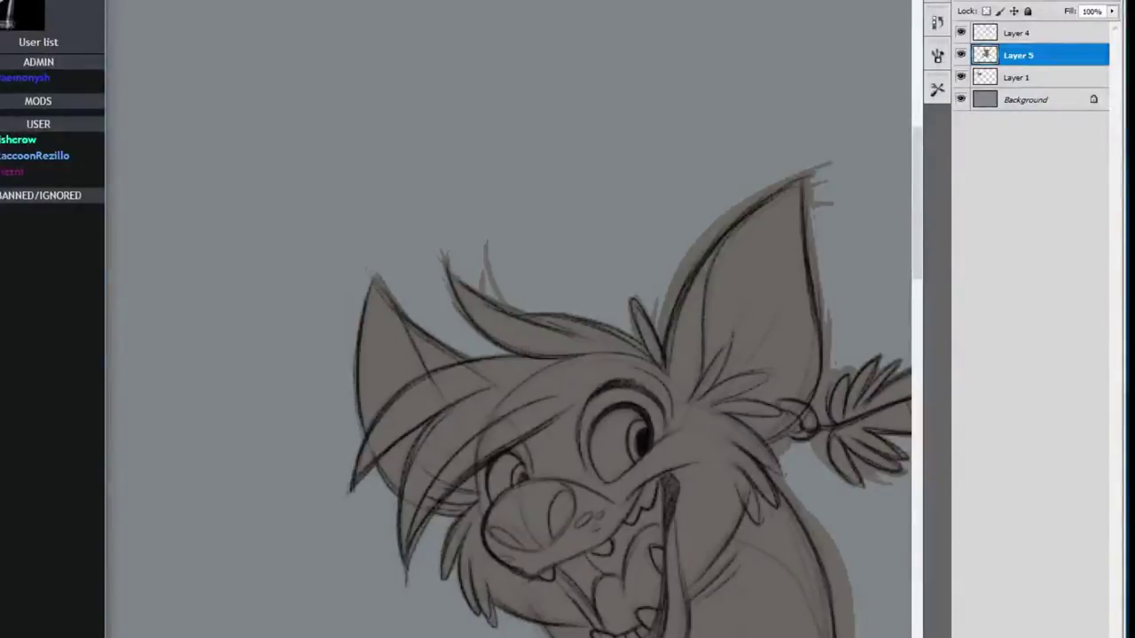
pyautogui.click(428, 255)
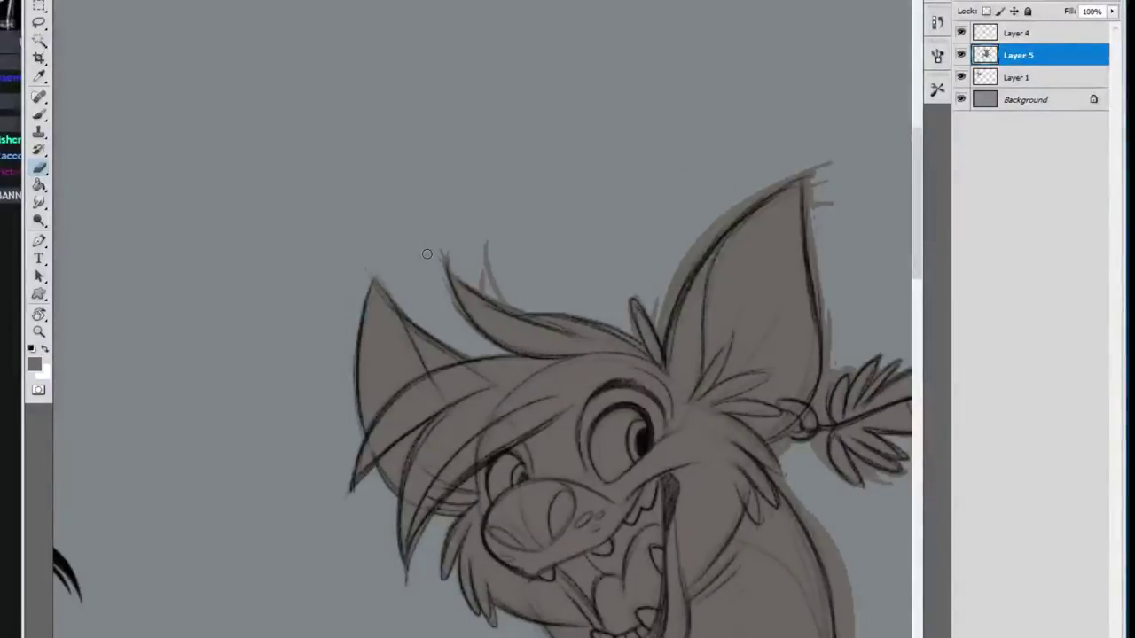
pyautogui.hotkey('alt', 'Tab')
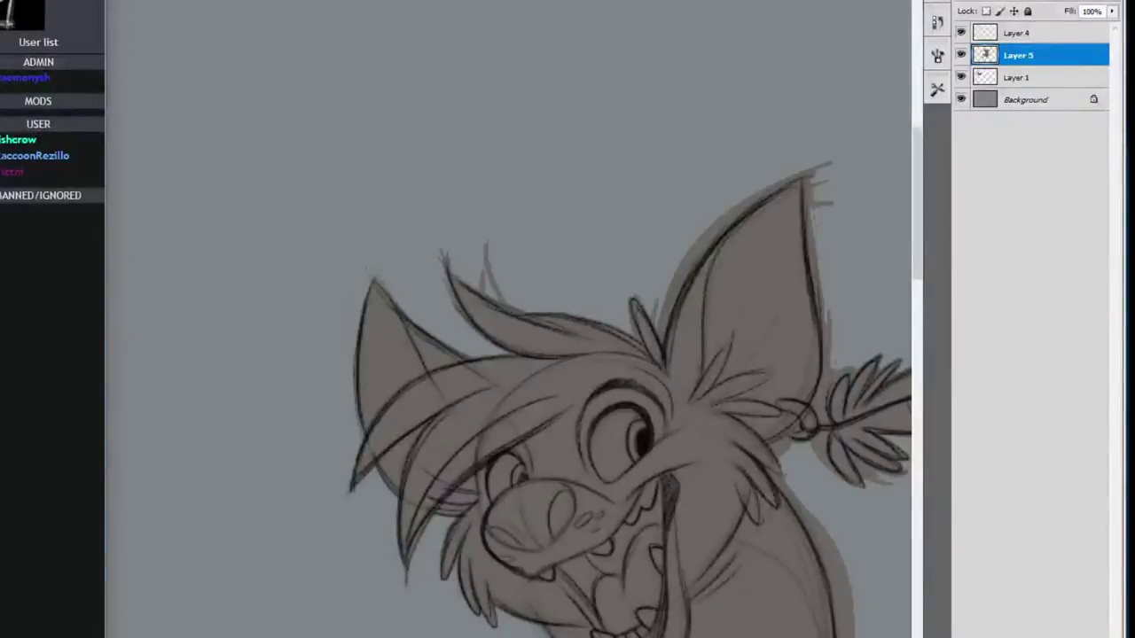
pyautogui.click(602, 71)
pyautogui.moveTo(486, 244); pyautogui.dragTo(514, 307)
pyautogui.moveTo(442, 252); pyautogui.dragTo(479, 334)
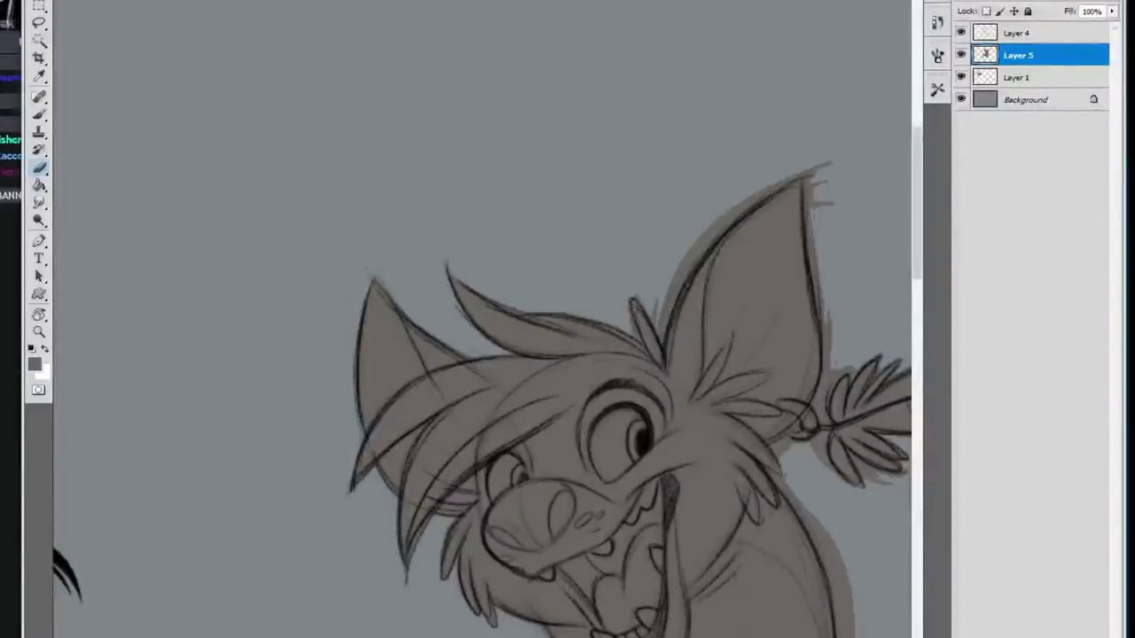
# Erase the excess fill around the large near ear and the feather's downy base
pyautogui.hscroll(3, 509, 319)
pyautogui.moveTo(358, 323); pyautogui.dragTo(402, 340)
pyautogui.moveTo(404, 298)
pyautogui.mouseDown()
pyautogui.moveTo(423, 340)
pyautogui.moveTo(590, 163)
pyautogui.mouseUp()
pyautogui.moveTo(587, 404)
pyautogui.mouseDown()
pyautogui.moveTo(574, 181)
pyautogui.moveTo(592, 341)
pyautogui.mouseUp()
pyautogui.moveTo(546, 442); pyautogui.dragTo(538, 463)
pyautogui.hotkey('alt', 'Tab')
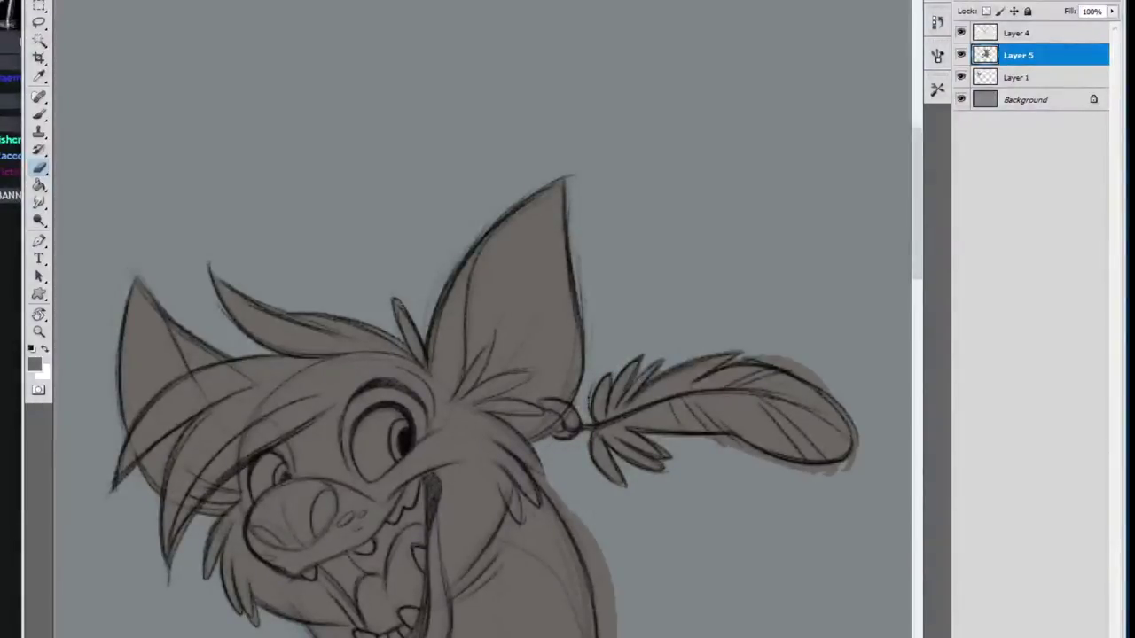
# Erase the excess fill around the feather's vane and rounded tip
pyautogui.moveTo(819, 296); pyautogui.dragTo(562, 354)
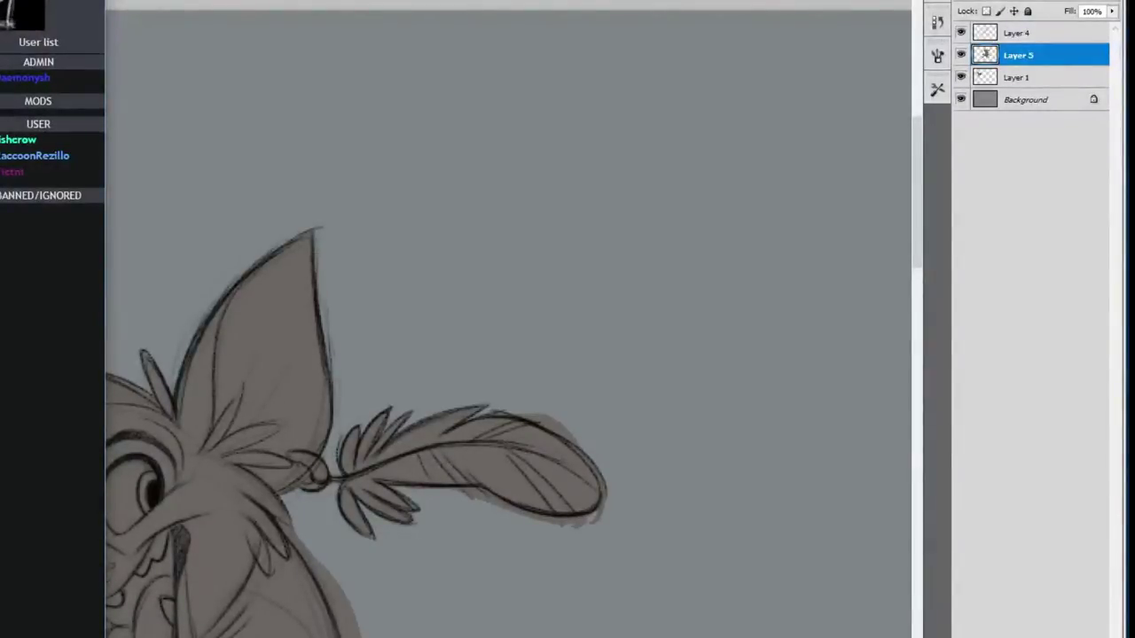
pyautogui.moveTo(607, 486); pyautogui.dragTo(593, 523)
pyautogui.moveTo(389, 488); pyautogui.dragTo(588, 523)
# Erase the excess fill along the outer edge of the neck and the far shoulder
pyautogui.moveTo(282, 515)
pyautogui.mouseDown()
pyautogui.moveTo(358, 631)
pyautogui.moveTo(440, 266)
pyautogui.mouseUp()
pyautogui.moveTo(431, 262)
pyautogui.mouseDown()
pyautogui.moveTo(447, 404)
pyautogui.moveTo(528, 533)
pyautogui.moveTo(525, 594)
pyautogui.mouseUp()
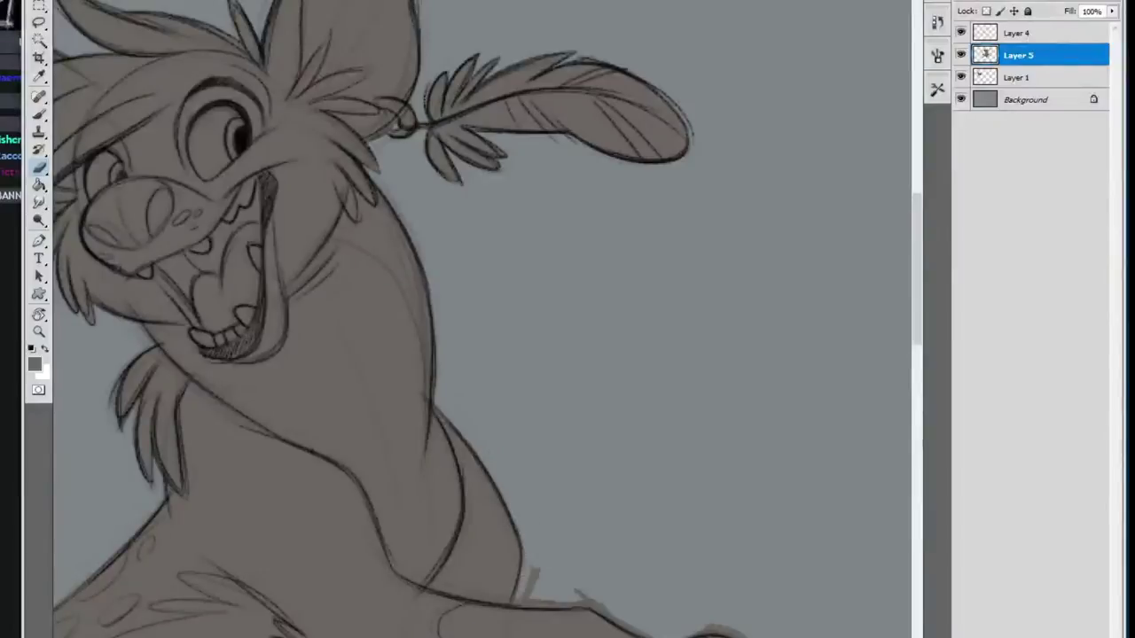
pyautogui.moveTo(663, 521); pyautogui.dragTo(546, 415)
pyautogui.hotkey('alt', 'Tab')
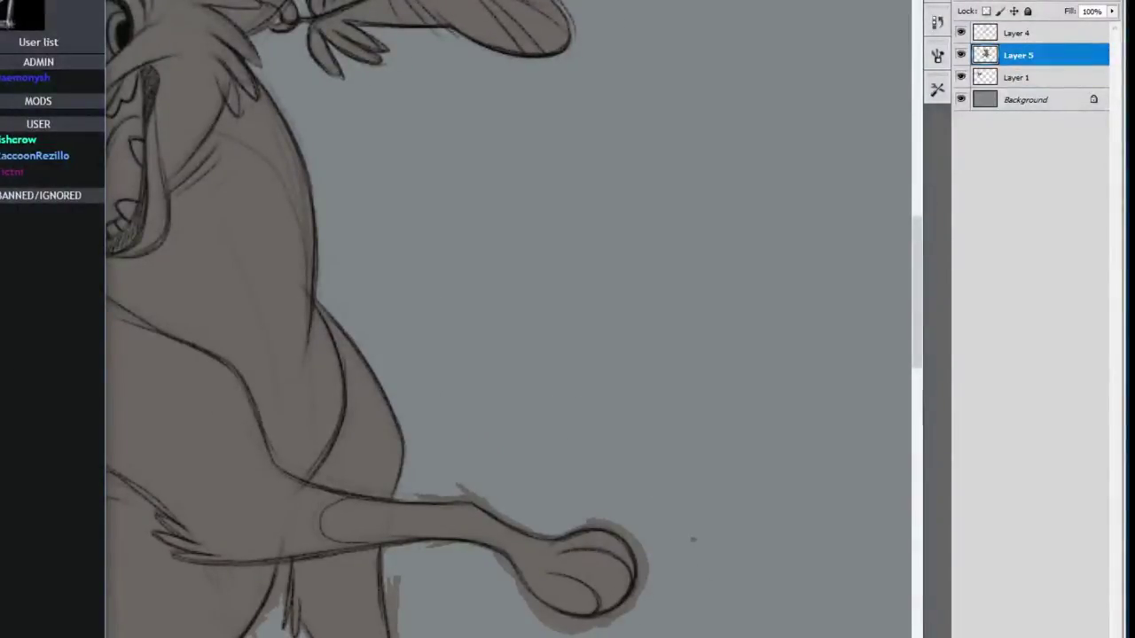
# Erase the excess fill along the upper edge of the raised foreleg
pyautogui.moveTo(547, 439); pyautogui.dragTo(476, 352)
pyautogui.moveTo(344, 408)
pyautogui.mouseDown()
pyautogui.moveTo(416, 410)
pyautogui.moveTo(485, 447)
pyautogui.mouseUp()
pyautogui.moveTo(493, 440); pyautogui.dragTo(570, 457)
pyautogui.click(623, 452)
pyautogui.hotkey('alt', 'Tab')
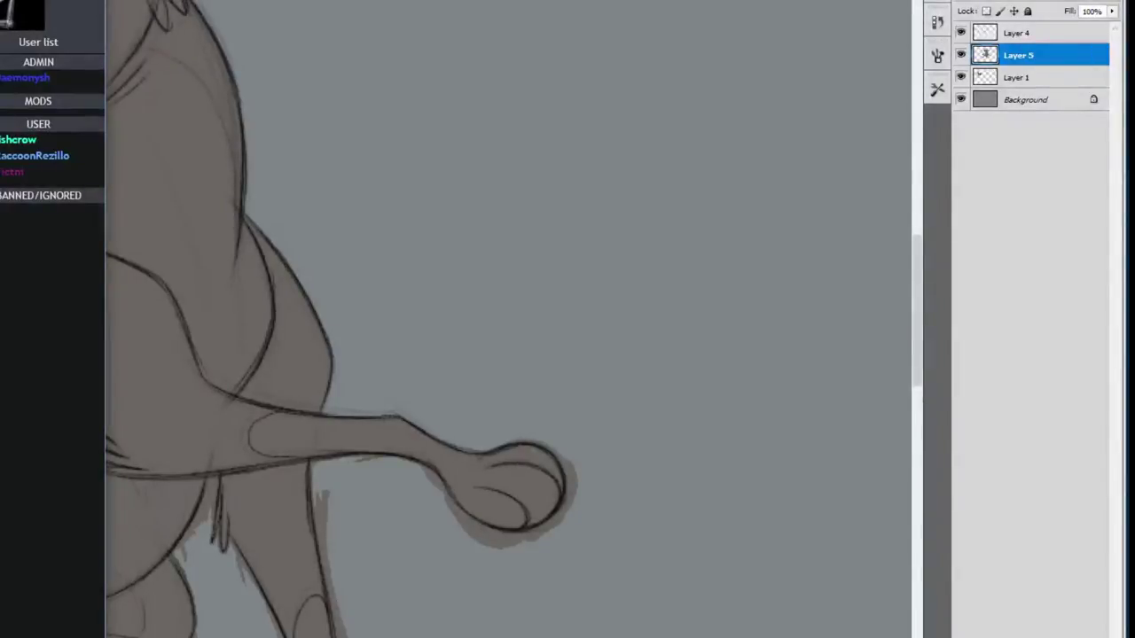
# Erase the excess fill around the raised paw and along the underside of that foreleg
pyautogui.click(534, 436)
pyautogui.moveTo(533, 436)
pyautogui.mouseDown()
pyautogui.moveTo(575, 479)
pyautogui.moveTo(567, 521)
pyautogui.mouseUp()
pyautogui.moveTo(477, 548); pyautogui.dragTo(566, 518)
pyautogui.moveTo(453, 518); pyautogui.dragTo(532, 537)
pyautogui.moveTo(463, 522); pyautogui.dragTo(353, 464)
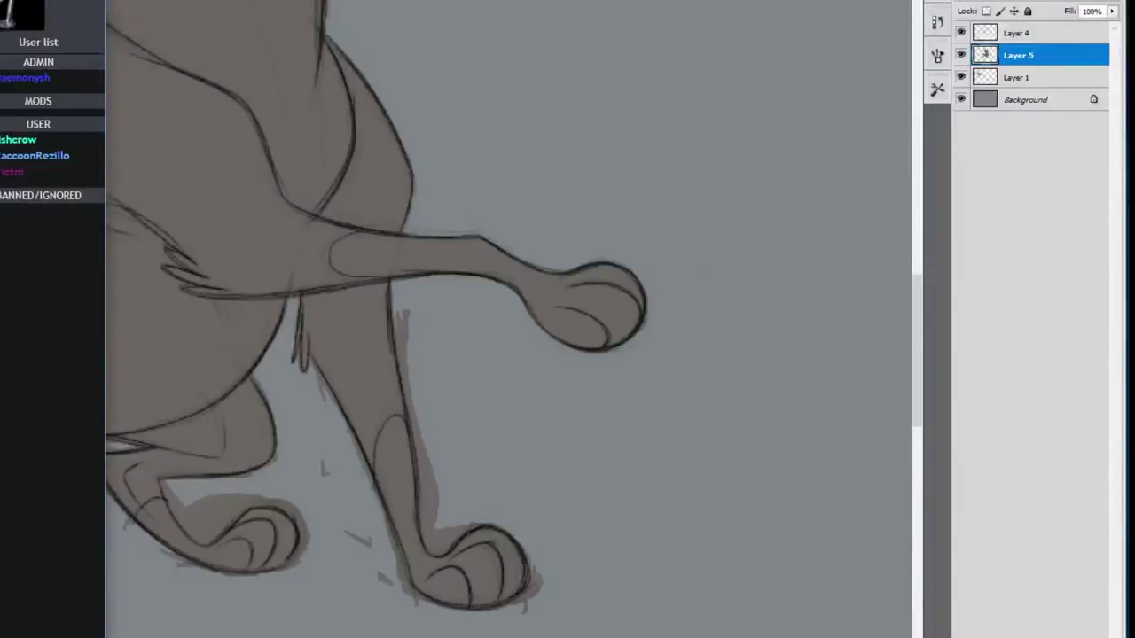
# Erase the excess fill around the standing front leg and paw, including the stray specks beside it
pyautogui.moveTo(404, 312)
pyautogui.mouseDown()
pyautogui.moveTo(437, 552)
pyautogui.moveTo(479, 523)
pyautogui.mouseUp()
pyautogui.moveTo(430, 470)
pyautogui.mouseDown()
pyautogui.moveTo(442, 543)
pyautogui.moveTo(538, 589)
pyautogui.moveTo(493, 612)
pyautogui.mouseUp()
pyautogui.moveTo(317, 386); pyautogui.dragTo(397, 587)
pyautogui.moveTo(311, 362); pyautogui.dragTo(327, 396)
pyautogui.moveTo(326, 476); pyautogui.dragTo(323, 459)
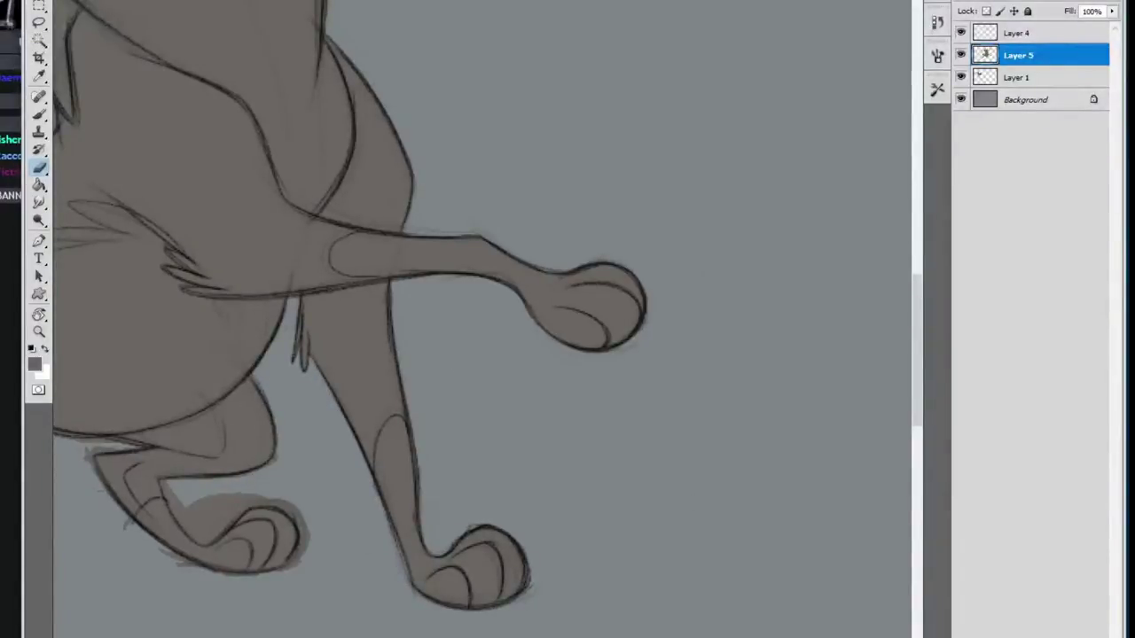
# Erase the excess fill around the tucked hind leg and its paw
pyautogui.moveTo(560, 493); pyautogui.dragTo(838, 441)
pyautogui.moveTo(449, 447)
pyautogui.mouseDown()
pyautogui.moveTo(484, 490)
pyautogui.moveTo(532, 445)
pyautogui.mouseUp()
pyautogui.moveTo(518, 444)
pyautogui.mouseDown()
pyautogui.moveTo(477, 483)
pyautogui.moveTo(585, 507)
pyautogui.moveTo(442, 504)
pyautogui.moveTo(368, 401)
pyautogui.moveTo(421, 396)
pyautogui.mouseUp()
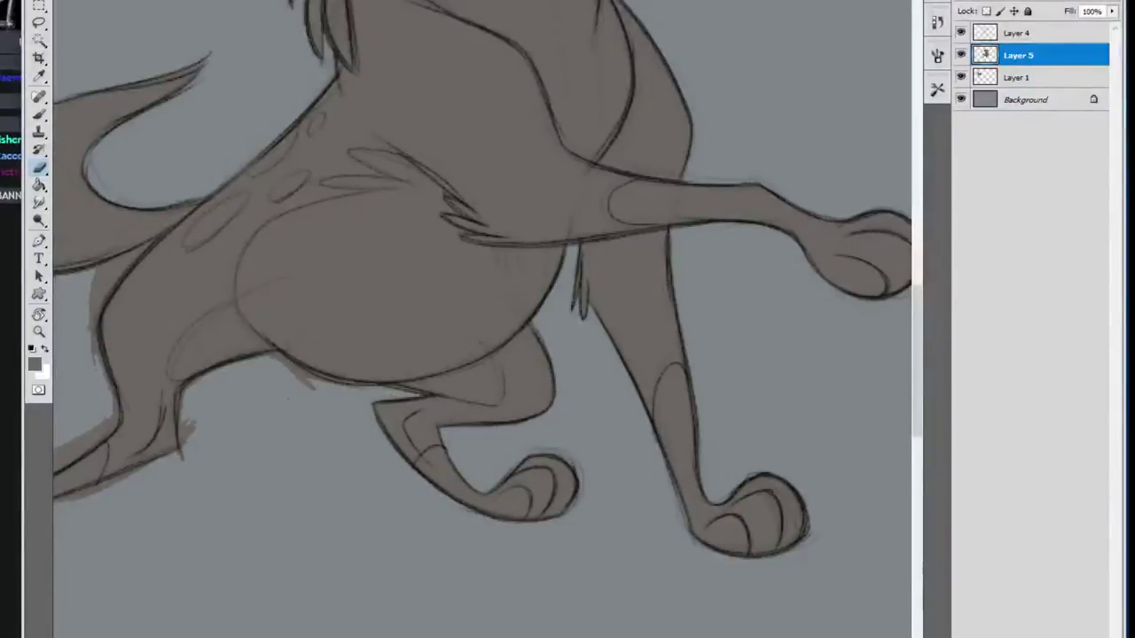
pyautogui.hotkey('alt', 'Tab')
pyautogui.click(408, 100)
pyautogui.doubleClick(707, 174)
pyautogui.hotkey('alt', 'Tab')
# Erase the excess fill behind the thigh and hock of the stretched-back hind leg and beneath the belly
pyautogui.moveTo(316, 433)
pyautogui.mouseDown()
pyautogui.moveTo(300, 354)
pyautogui.moveTo(328, 277)
pyautogui.moveTo(348, 260)
pyautogui.mouseUp()
pyautogui.moveTo(395, 466)
pyautogui.mouseDown()
pyautogui.moveTo(398, 413)
pyautogui.moveTo(417, 385)
pyautogui.mouseUp()
pyautogui.hotkey('alt', 'Tab')
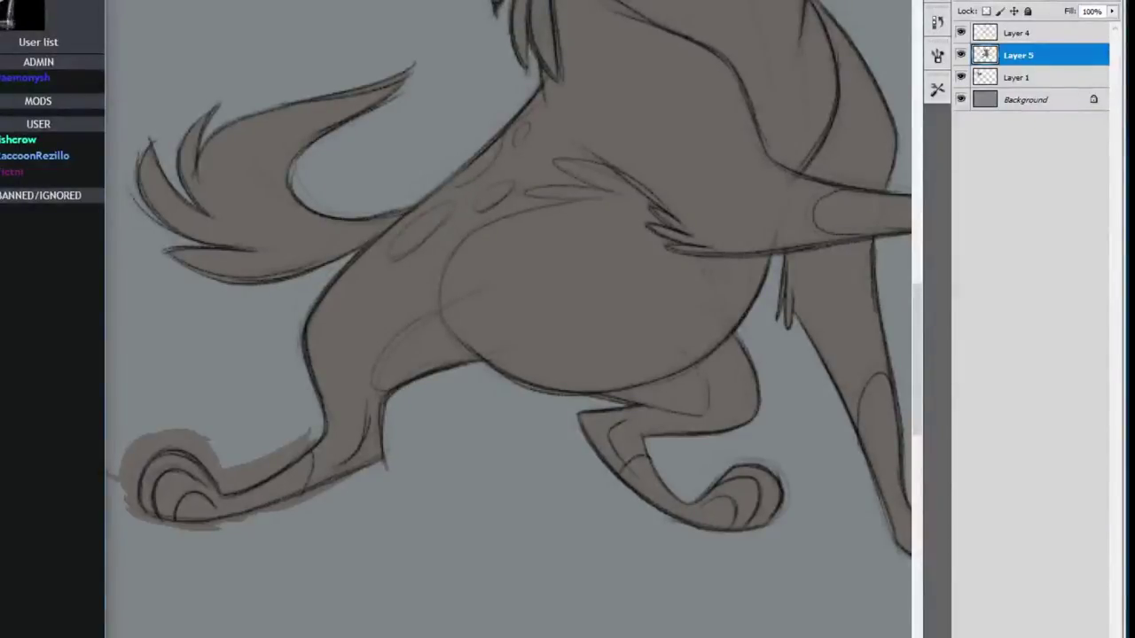
pyautogui.hotkey('alt', 'Tab')
# Erase the excess fill around the stretched-back hind paw and along both edges of its lower leg
pyautogui.moveTo(266, 426); pyautogui.dragTo(344, 414)
pyautogui.moveTo(211, 502)
pyautogui.mouseDown()
pyautogui.moveTo(224, 443)
pyautogui.moveTo(298, 474)
pyautogui.moveTo(388, 429)
pyautogui.mouseUp()
pyautogui.moveTo(208, 447)
pyautogui.mouseDown()
pyautogui.moveTo(298, 460)
pyautogui.moveTo(385, 423)
pyautogui.mouseUp()
pyautogui.moveTo(309, 511); pyautogui.dragTo(461, 454)
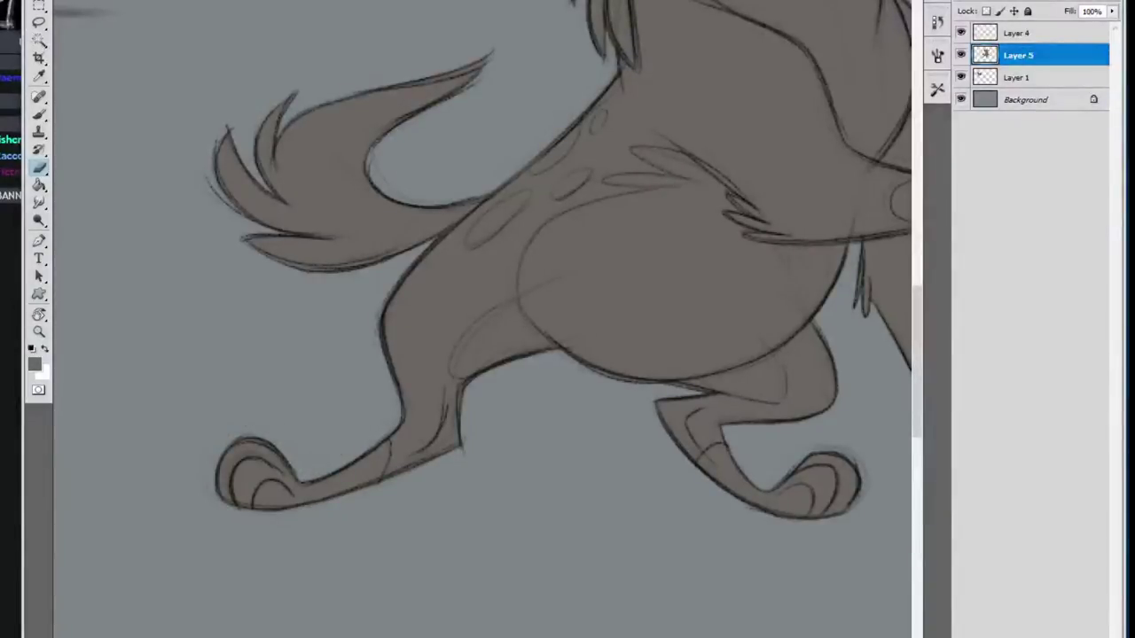
# Choose a dark grey brush colour and lock the transparent pixels of Layer 5
pyautogui.moveTo(386, 560); pyautogui.dragTo(347, 578)
pyautogui.moveTo(878, 248); pyautogui.dragTo(725, 147)
pyautogui.click(12, 574)
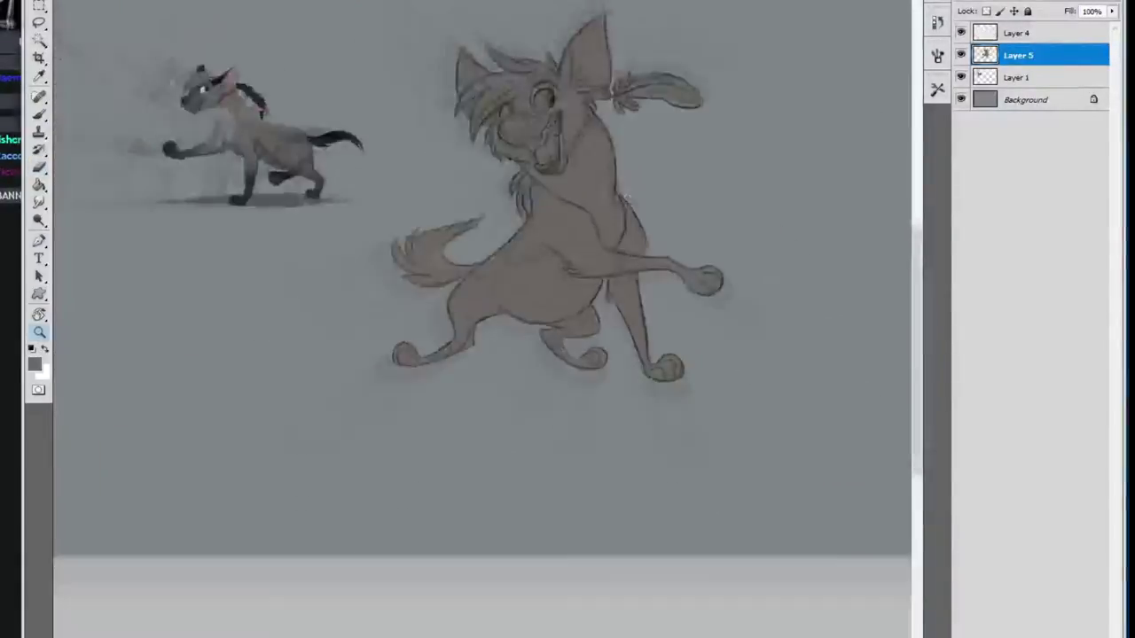
pyautogui.click(594, 451)
pyautogui.click(33, 364)
pyautogui.click(223, 360)
pyautogui.click(987, 12)
pyautogui.click(39, 116)
pyautogui.click(69, 2)
# Paint the raised forepaw and foreleg dark grey up to the curved marking line
pyautogui.moveTo(546, 468)
pyautogui.mouseDown()
pyautogui.moveTo(576, 480)
pyautogui.moveTo(493, 455)
pyautogui.mouseUp()
pyautogui.hotkey('alt', 'Tab')
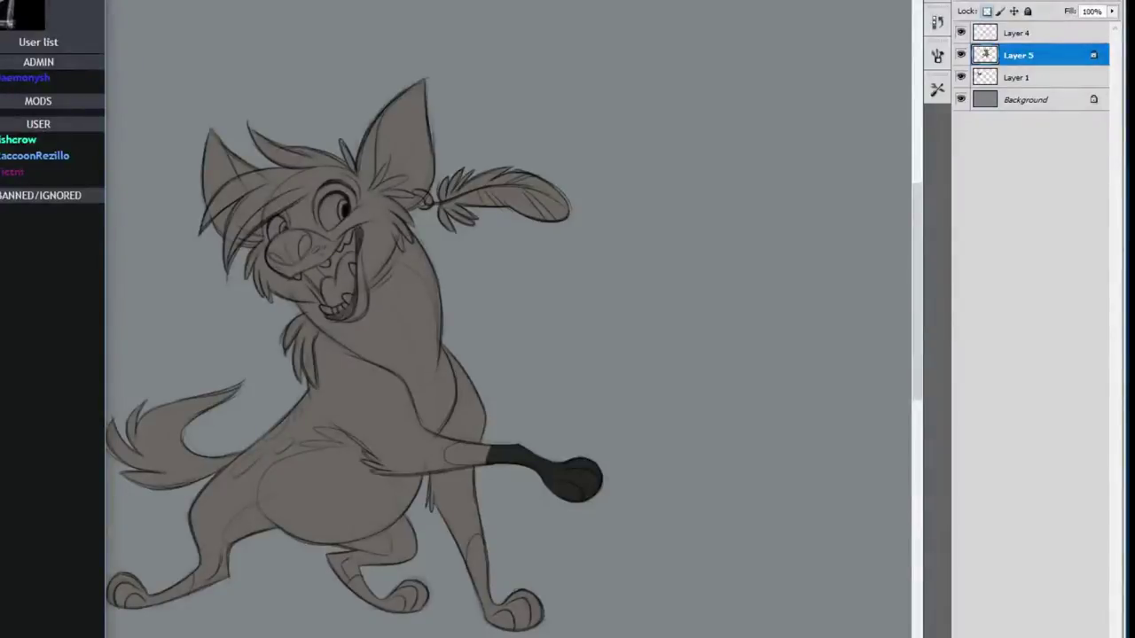
pyautogui.moveTo(488, 460); pyautogui.dragTo(449, 454)
# Paint the standing front paw and lower leg dark grey up to the curved marking line
pyautogui.moveTo(476, 566)
pyautogui.mouseDown()
pyautogui.moveTo(491, 619)
pyautogui.moveTo(534, 612)
pyautogui.mouseUp()
pyautogui.press('z')
pyautogui.click(528, 557)
pyautogui.press('/')
pyautogui.press('e')
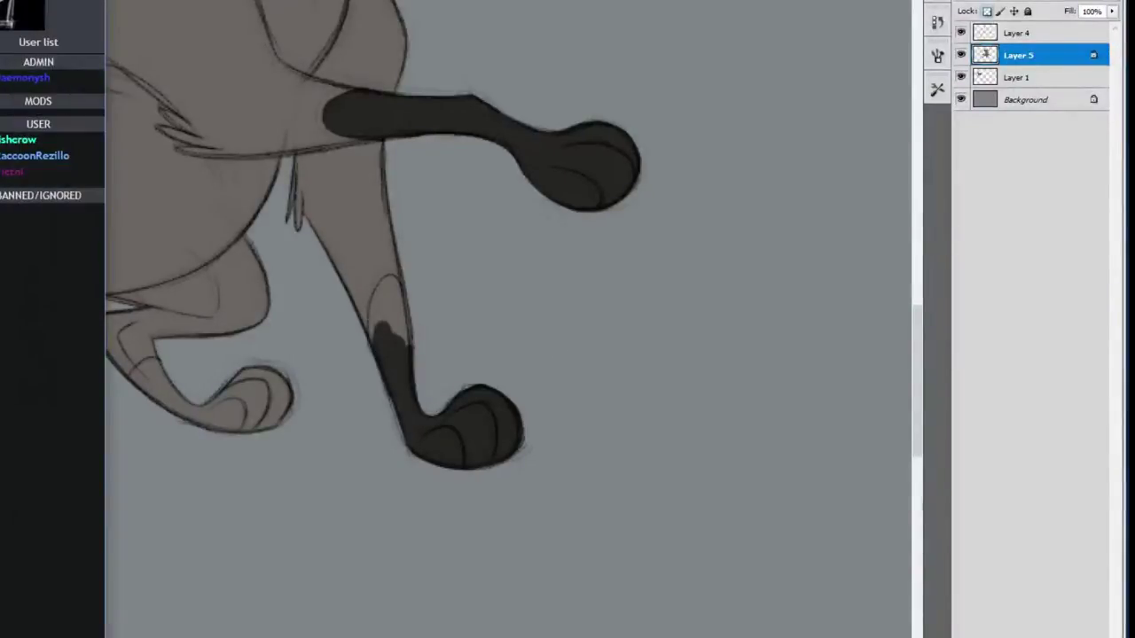
pyautogui.moveTo(382, 337)
pyautogui.mouseDown()
pyautogui.moveTo(495, 394)
pyautogui.moveTo(486, 370)
pyautogui.moveTo(515, 397)
pyautogui.moveTo(711, 489)
pyautogui.moveTo(703, 474)
pyautogui.mouseUp()
# Paint the tucked hind paw and lower leg dark grey up to the ankle marking
pyautogui.moveTo(465, 497)
pyautogui.mouseDown()
pyautogui.moveTo(490, 491)
pyautogui.moveTo(502, 523)
pyautogui.moveTo(612, 532)
pyautogui.mouseUp()
pyautogui.moveTo(550, 497); pyautogui.dragTo(603, 473)
pyautogui.press('/')
pyautogui.press('e')
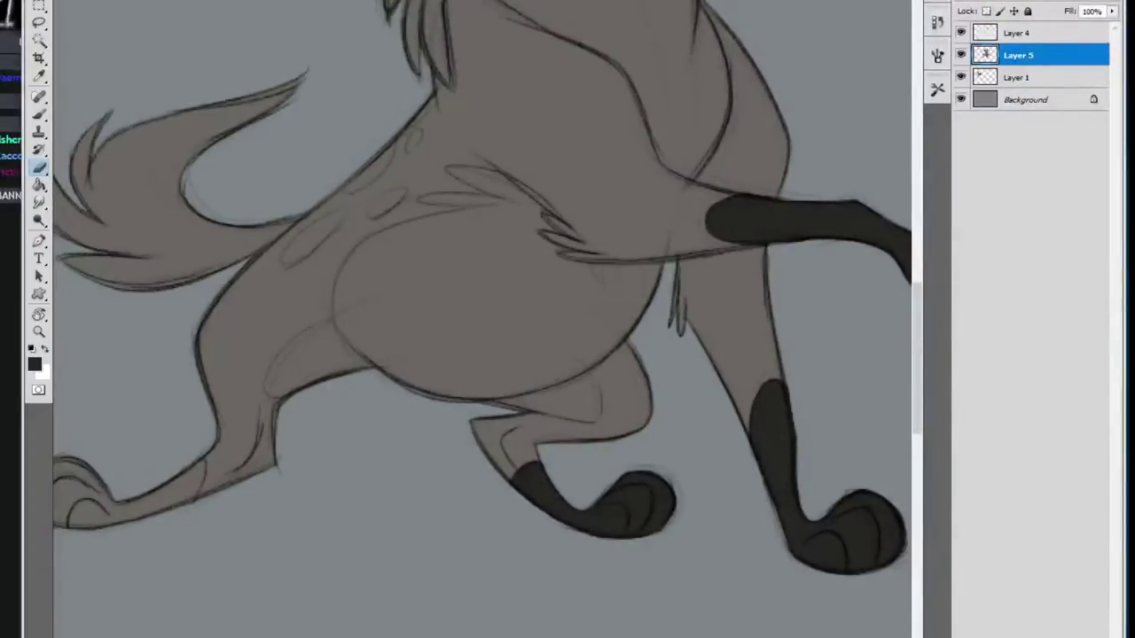
# Paint the stretched-back hind paw and lower leg dark grey up to the marking line
pyautogui.moveTo(400, 425); pyautogui.dragTo(538, 408)
pyautogui.moveTo(182, 474)
pyautogui.mouseDown()
pyautogui.moveTo(257, 483)
pyautogui.moveTo(342, 448)
pyautogui.mouseUp()
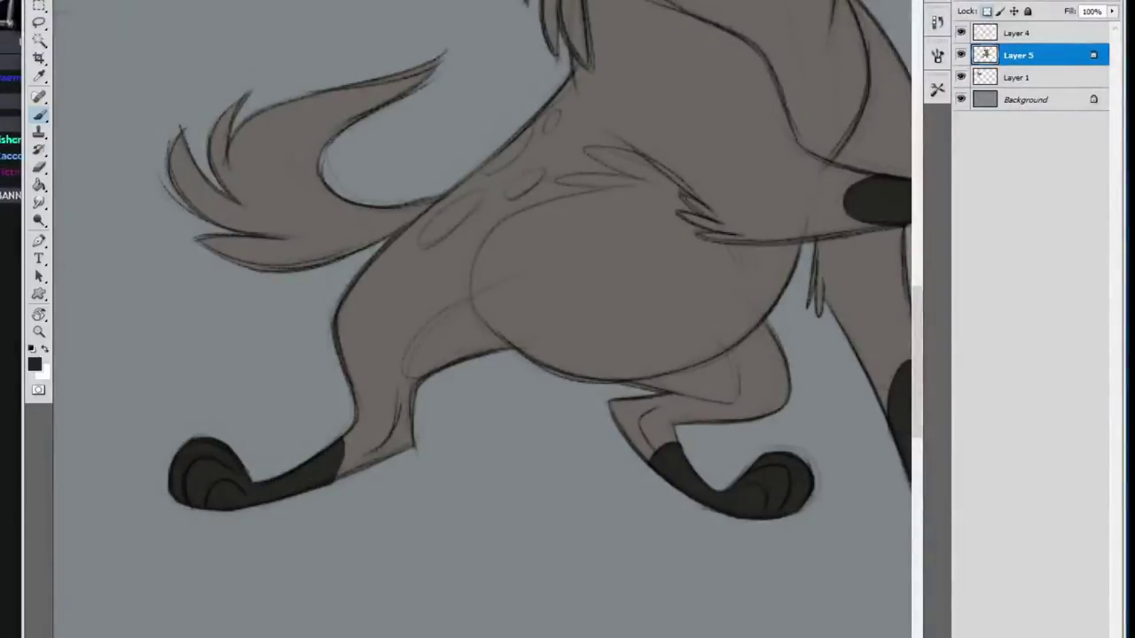
pyautogui.moveTo(562, 461); pyautogui.dragTo(575, 503)
pyautogui.moveTo(611, 198); pyautogui.dragTo(587, 183)
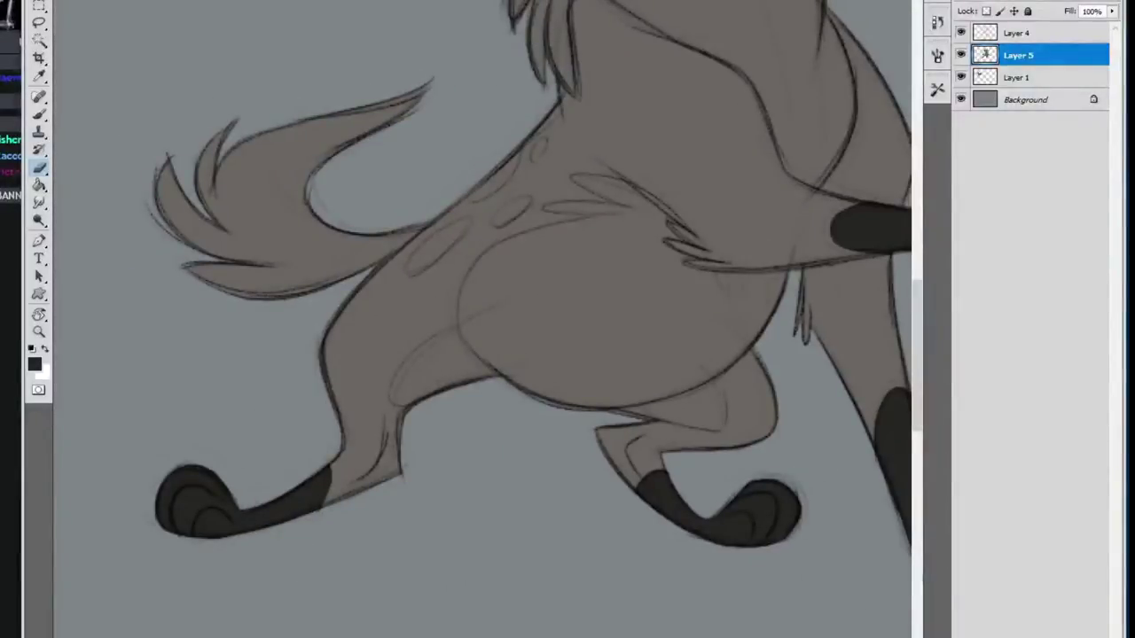
# Choose a near-black brush colour for the tail and lock the transparent pixels of Layer 5
pyautogui.moveTo(617, 107)
pyautogui.mouseDown()
pyautogui.moveTo(499, 469)
pyautogui.moveTo(593, 366)
pyautogui.mouseUp()
pyautogui.click(34, 364)
pyautogui.click(9, 578)
pyautogui.click(221, 360)
pyautogui.click(987, 11)
pyautogui.moveTo(377, 494)
pyautogui.mouseDown()
pyautogui.moveTo(329, 525)
pyautogui.moveTo(388, 491)
pyautogui.mouseUp()
pyautogui.click(35, 363)
pyautogui.click(8, 539)
pyautogui.click(221, 360)
# Paint the whole tail near-black and unlock the transparent pixels of Layer 5
pyautogui.moveTo(297, 539); pyautogui.dragTo(373, 498)
pyautogui.moveTo(372, 498)
pyautogui.mouseDown()
pyautogui.moveTo(316, 461)
pyautogui.moveTo(190, 501)
pyautogui.moveTo(133, 390)
pyautogui.moveTo(342, 315)
pyautogui.mouseUp()
pyautogui.click(34, 363)
pyautogui.click(221, 360)
pyautogui.moveTo(530, 494); pyautogui.dragTo(560, 512)
pyautogui.click(987, 12)
pyautogui.press('e')
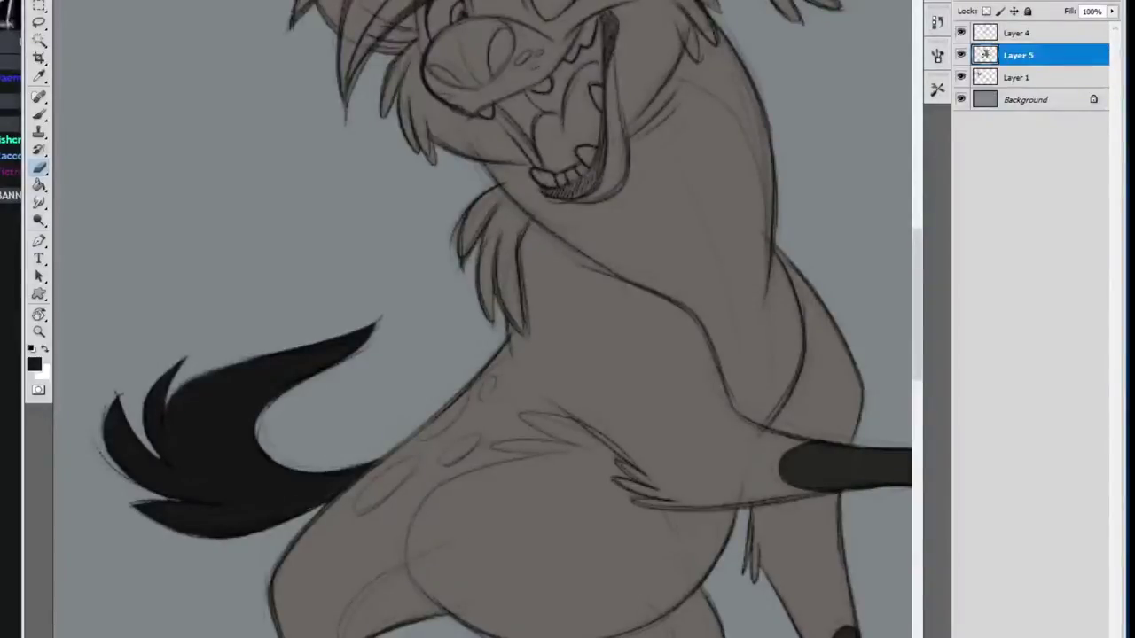
pyautogui.hotkey('ctrl', 'u')
pyautogui.press('Escape')
pyautogui.moveTo(311, 380); pyautogui.dragTo(258, 447)
pyautogui.hotkey('ctrl', 'alt', 'z')
pyautogui.hotkey('ctrl', 'alt', 'z')
# Paint the mane tuft at the nape of the neck near-black
pyautogui.press('e')
pyautogui.moveTo(355, 355)
pyautogui.mouseDown()
pyautogui.moveTo(260, 443)
pyautogui.moveTo(332, 372)
pyautogui.mouseUp()
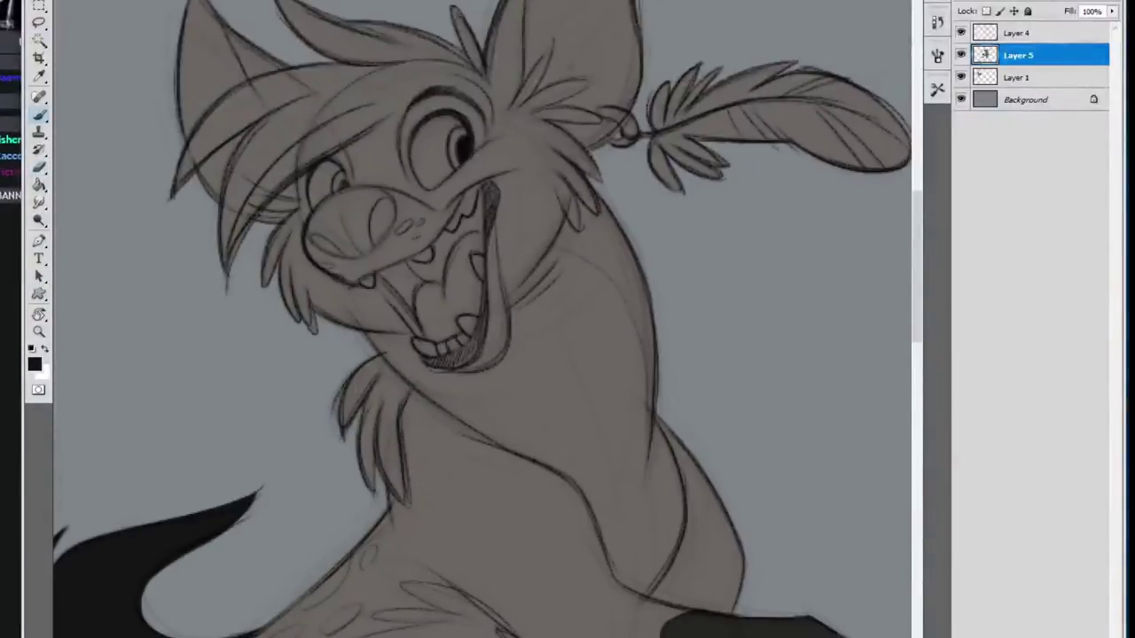
pyautogui.moveTo(377, 360)
pyautogui.mouseDown()
pyautogui.moveTo(355, 434)
pyautogui.moveTo(403, 510)
pyautogui.mouseUp()
pyautogui.press('/')
pyautogui.moveTo(410, 387)
pyautogui.mouseDown()
pyautogui.moveTo(408, 474)
pyautogui.moveTo(374, 500)
pyautogui.mouseUp()
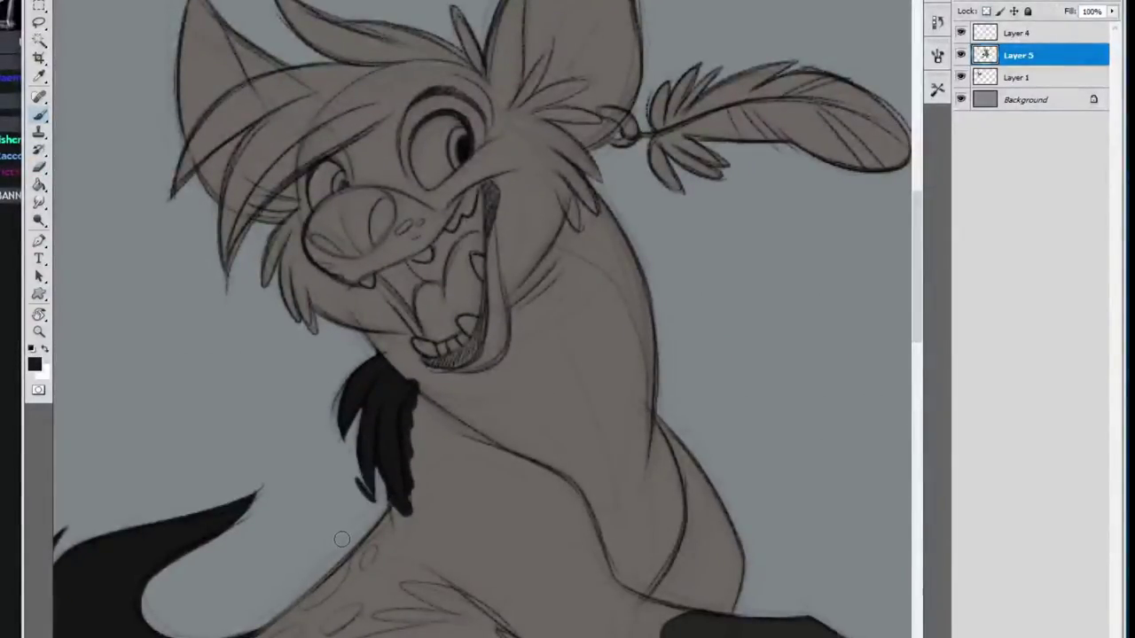
pyautogui.click(18, 624)
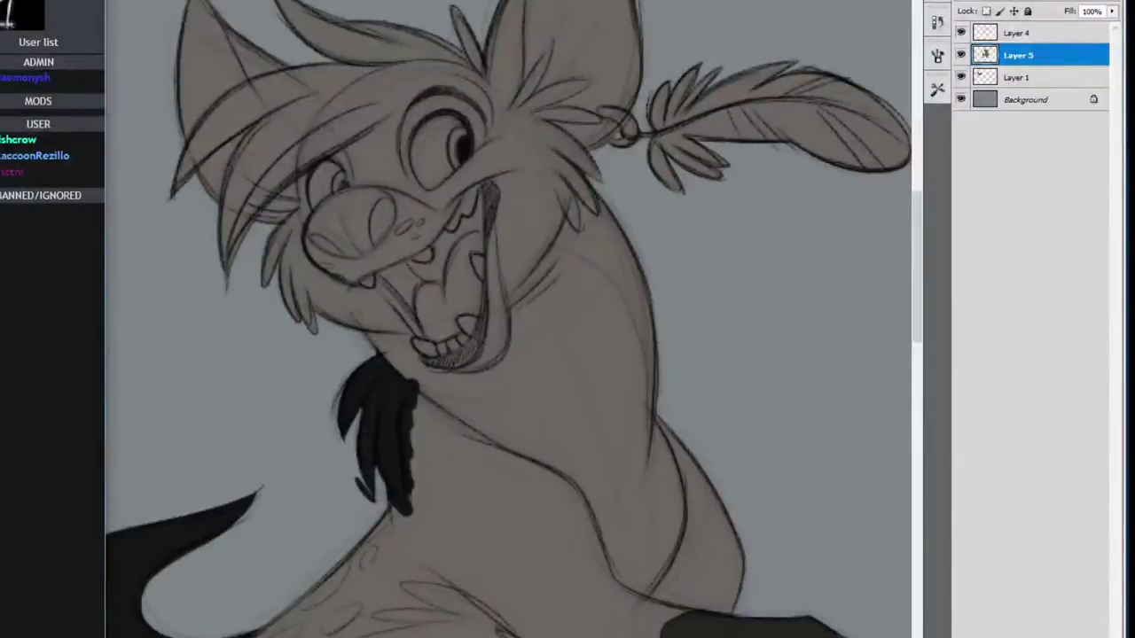
pyautogui.click(129, 146)
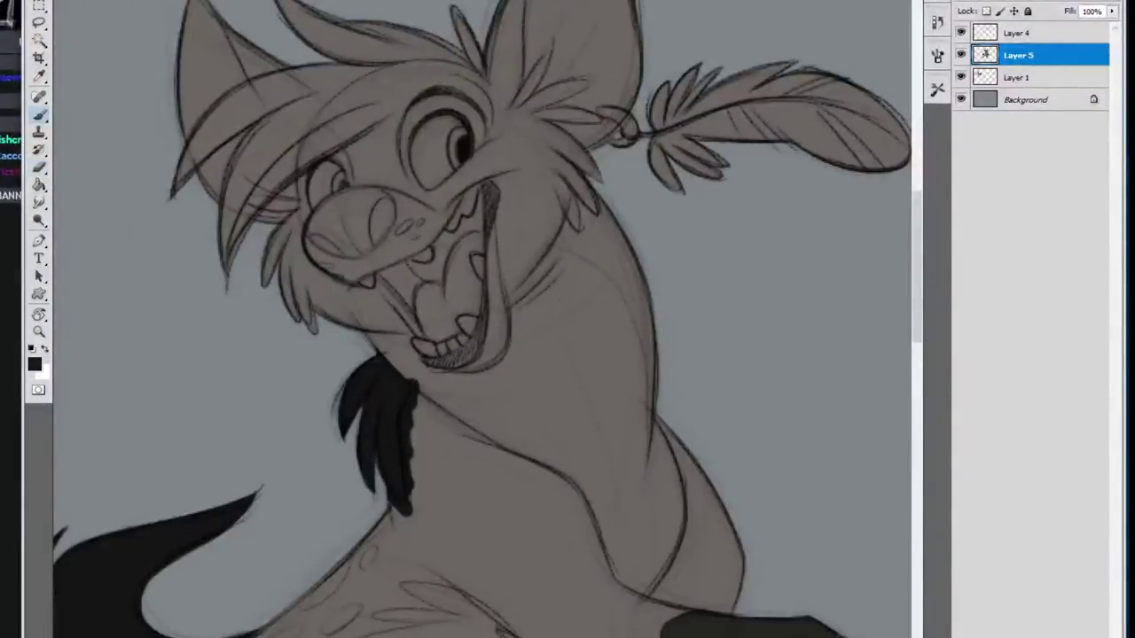
# Pick a mid-grey brush colour and clean up the inner edge of the black mane tuft
pyautogui.click(35, 364)
pyautogui.click(11, 359)
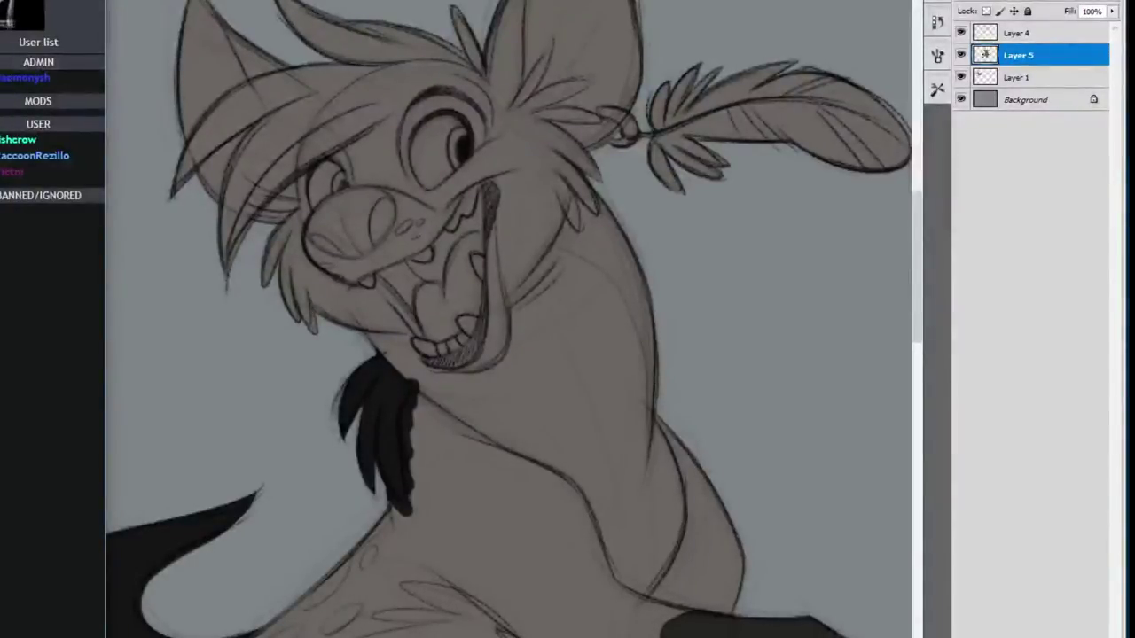
pyautogui.click(34, 364)
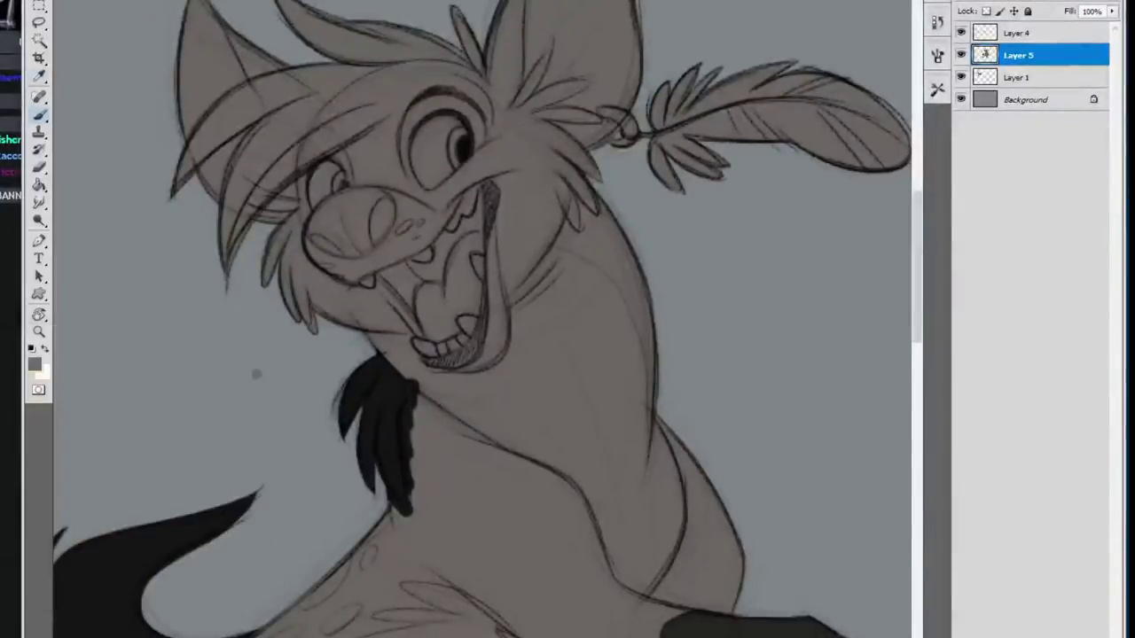
pyautogui.click(256, 374)
pyautogui.hotkey('ctrl', 'alt', 'z')
pyautogui.hotkey('ctrl', 'alt', 'z')
pyautogui.hotkey('ctrl', 'alt', 'z')
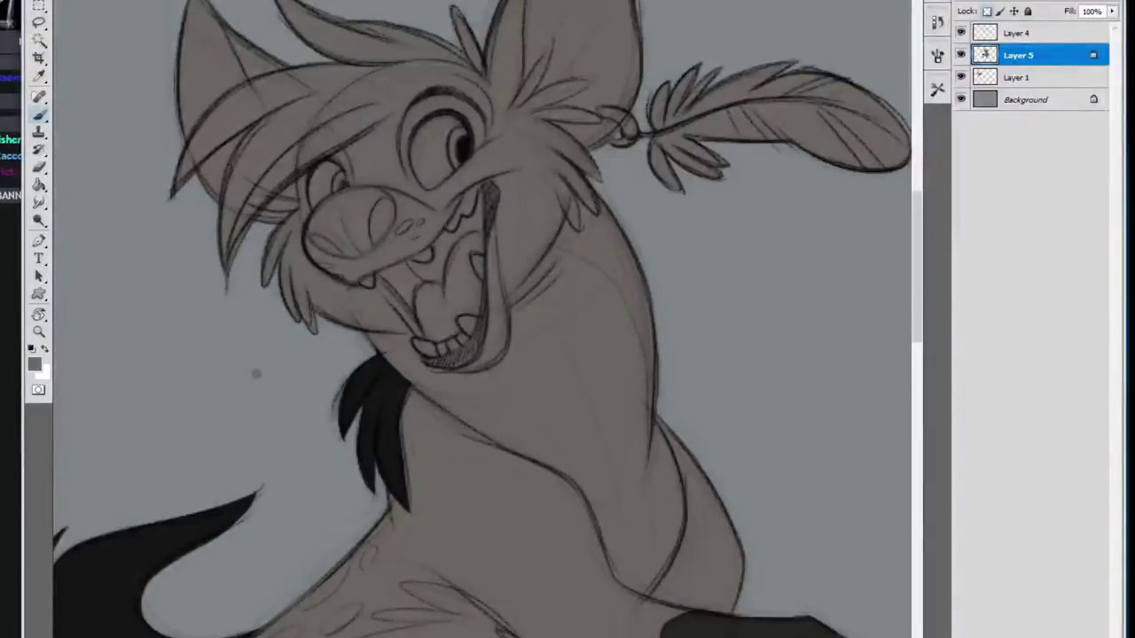
pyautogui.press('e')
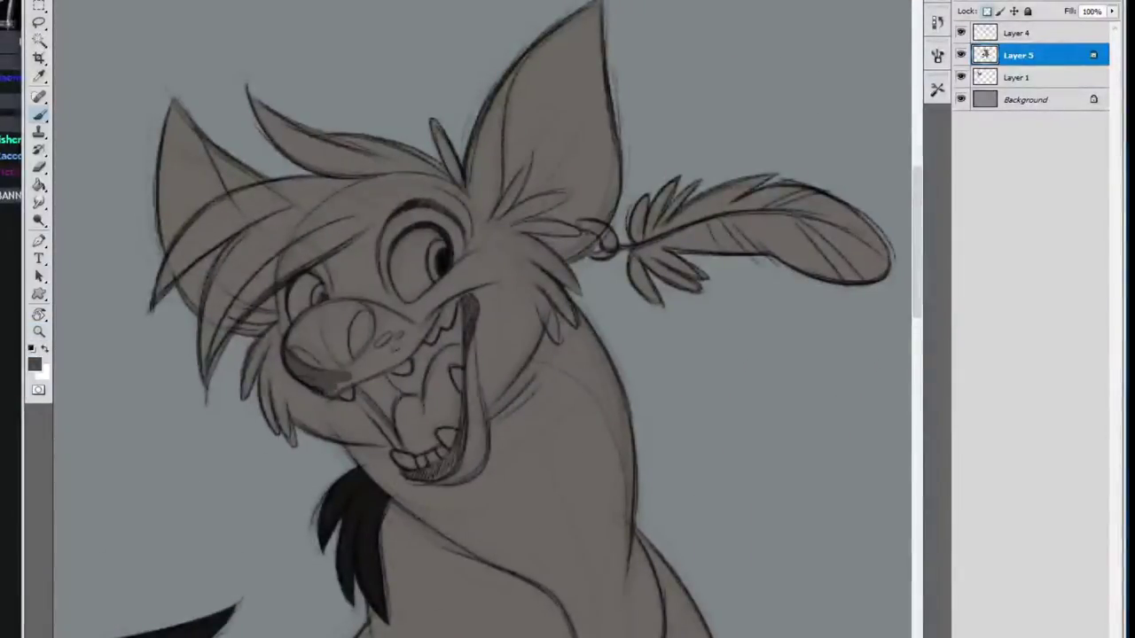
# Paint the muzzle, nose and open mouth dark grey, and darken the rims around both eyes
pyautogui.click(220, 360)
pyautogui.moveTo(294, 356)
pyautogui.mouseDown()
pyautogui.moveTo(344, 386)
pyautogui.moveTo(410, 342)
pyautogui.moveTo(332, 360)
pyautogui.mouseUp()
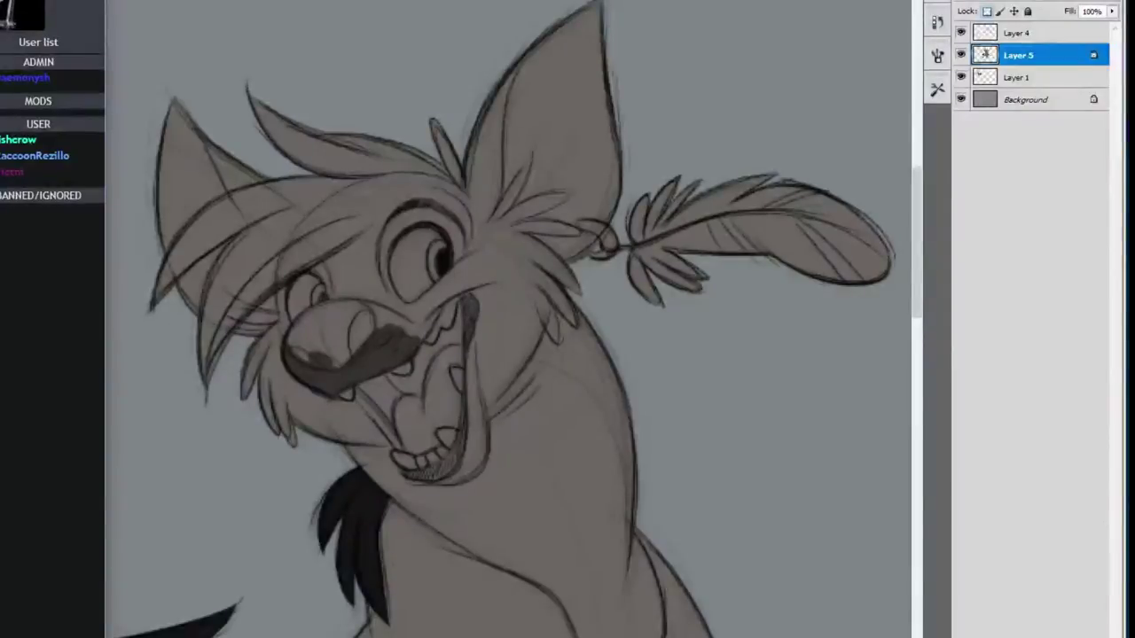
pyautogui.moveTo(295, 351); pyautogui.dragTo(353, 308)
pyautogui.moveTo(310, 351)
pyautogui.mouseDown()
pyautogui.moveTo(409, 335)
pyautogui.moveTo(390, 417)
pyautogui.moveTo(363, 425)
pyautogui.moveTo(408, 470)
pyautogui.moveTo(466, 346)
pyautogui.mouseUp()
pyautogui.moveTo(421, 477); pyautogui.dragTo(468, 377)
pyautogui.moveTo(611, 316); pyautogui.dragTo(641, 403)
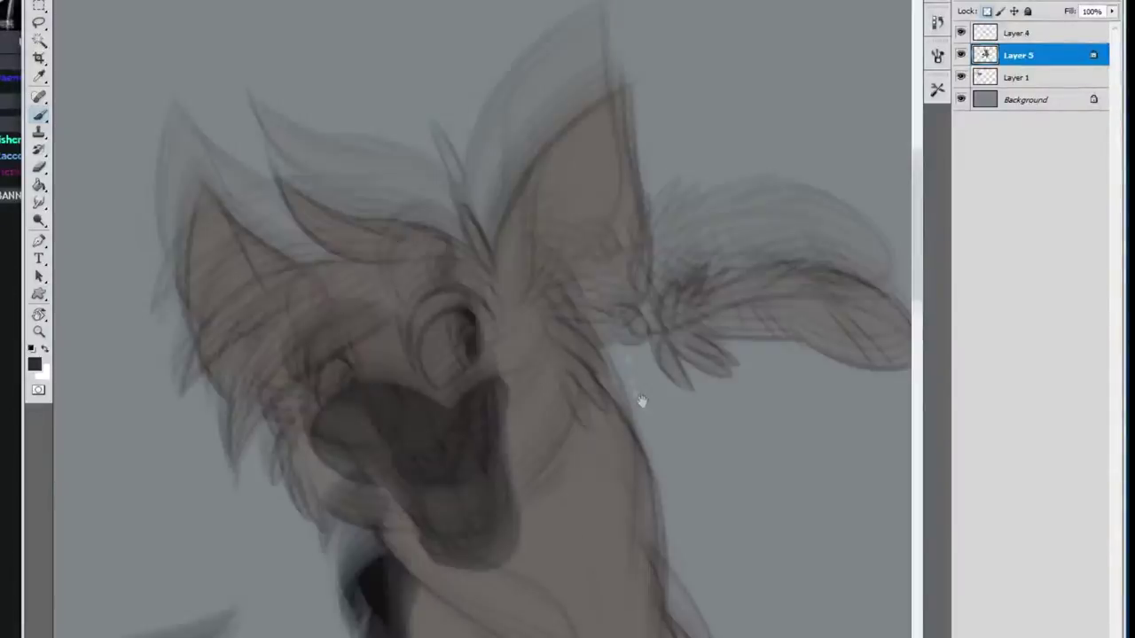
pyautogui.moveTo(311, 376); pyautogui.dragTo(317, 420)
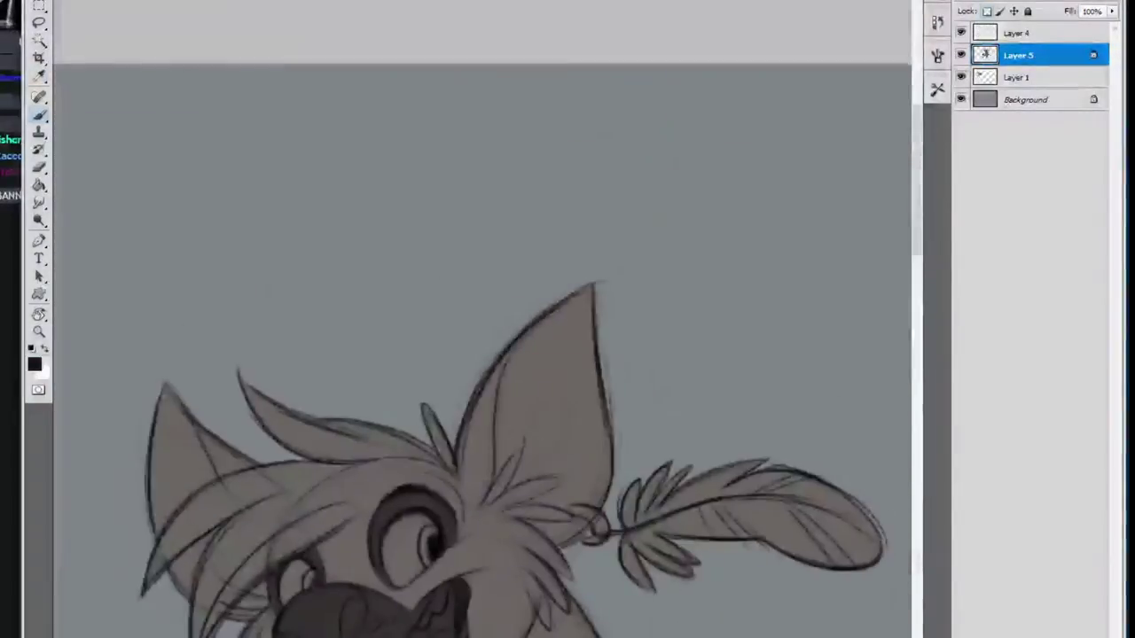
# Paint the outer back edge of the ear beside the feather near-black
pyautogui.moveTo(470, 501)
pyautogui.mouseDown()
pyautogui.moveTo(485, 408)
pyautogui.moveTo(523, 333)
pyautogui.mouseUp()
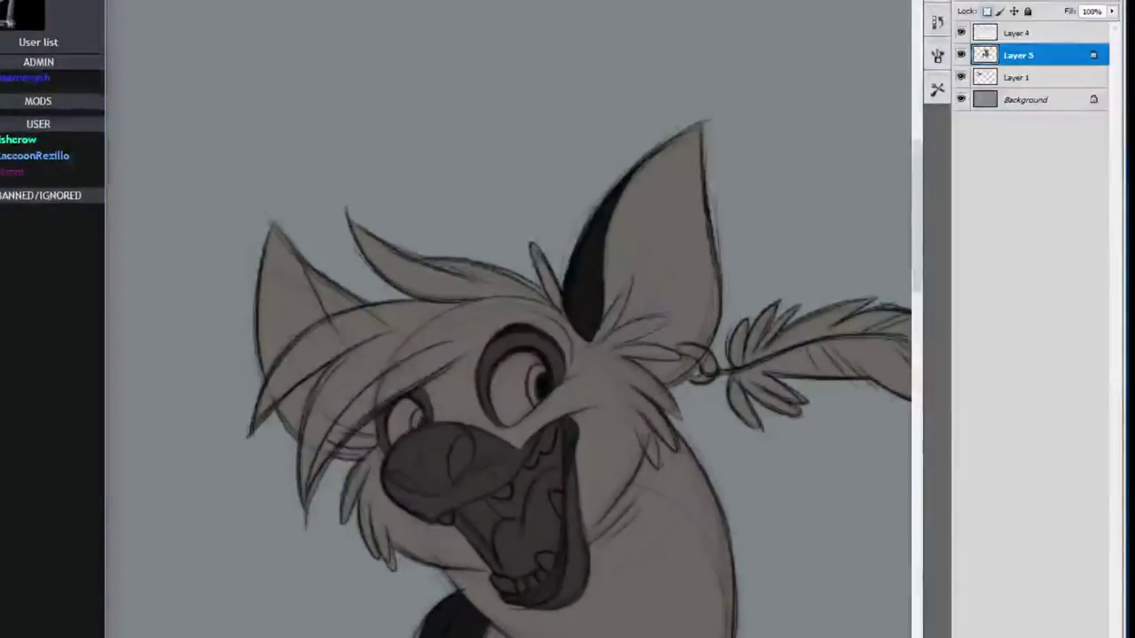
pyautogui.hotkey('alt', 'Tab')
pyautogui.moveTo(613, 591); pyautogui.dragTo(611, 519)
pyautogui.click(373, 392)
pyautogui.doubleClick(725, 325)
pyautogui.hotkey('alt', 'Tab')
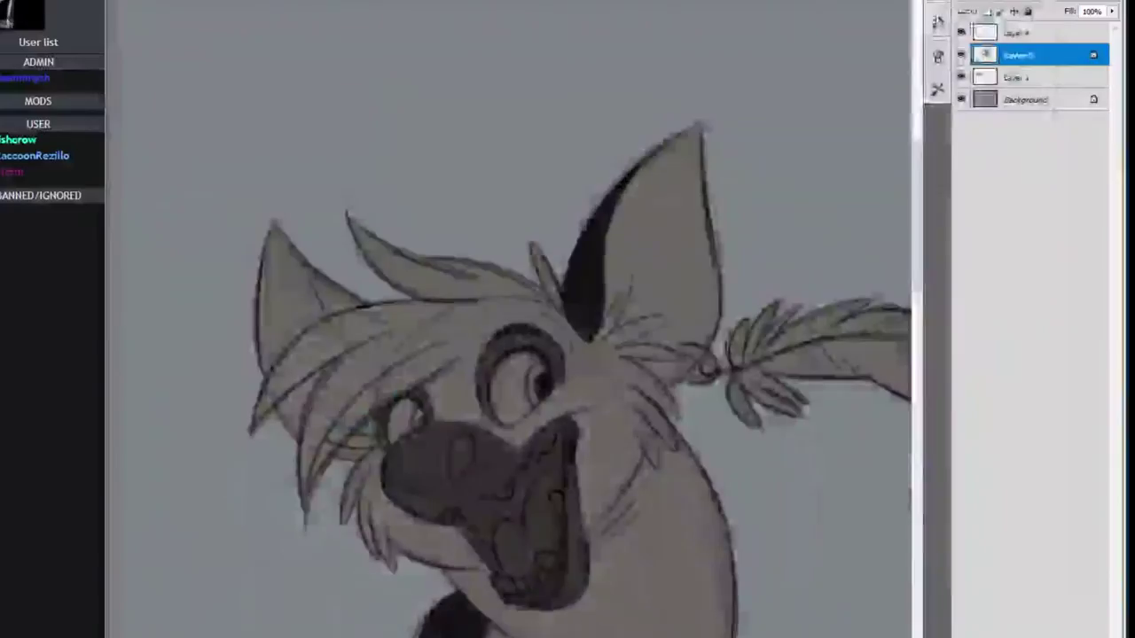
# Paint the back edge of the other ear near-black and tidy it where it meets the hair
pyautogui.moveTo(293, 248)
pyautogui.mouseDown()
pyautogui.moveTo(341, 330)
pyautogui.moveTo(400, 312)
pyautogui.mouseUp()
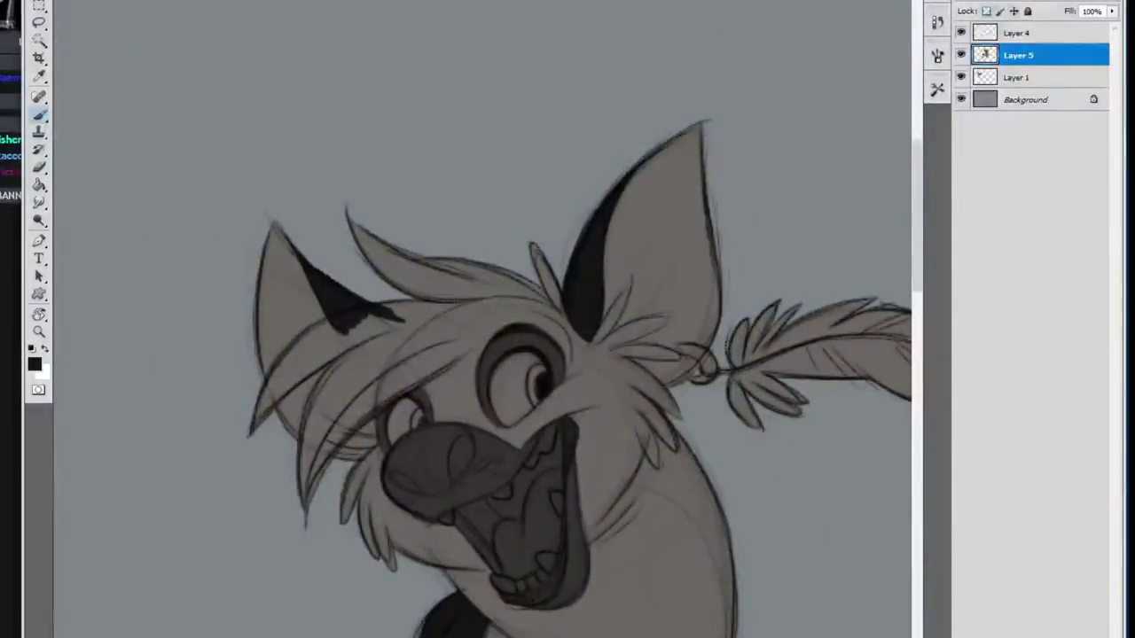
pyautogui.click(35, 364)
pyautogui.click(368, 353)
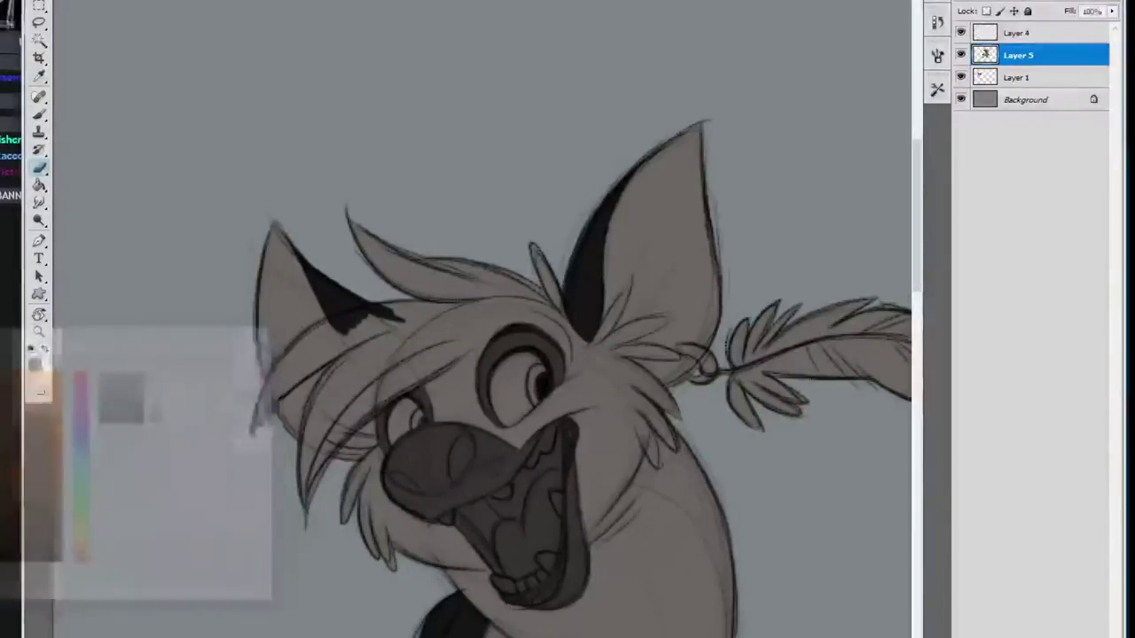
pyautogui.click(219, 360)
pyautogui.press('b')
pyautogui.moveTo(331, 324); pyautogui.dragTo(391, 310)
# Choose a dusty pink brush colour and fill the inside of the ear beside the feather
pyautogui.moveTo(770, 526); pyautogui.dragTo(801, 444)
pyautogui.click(35, 364)
pyautogui.click(257, 266)
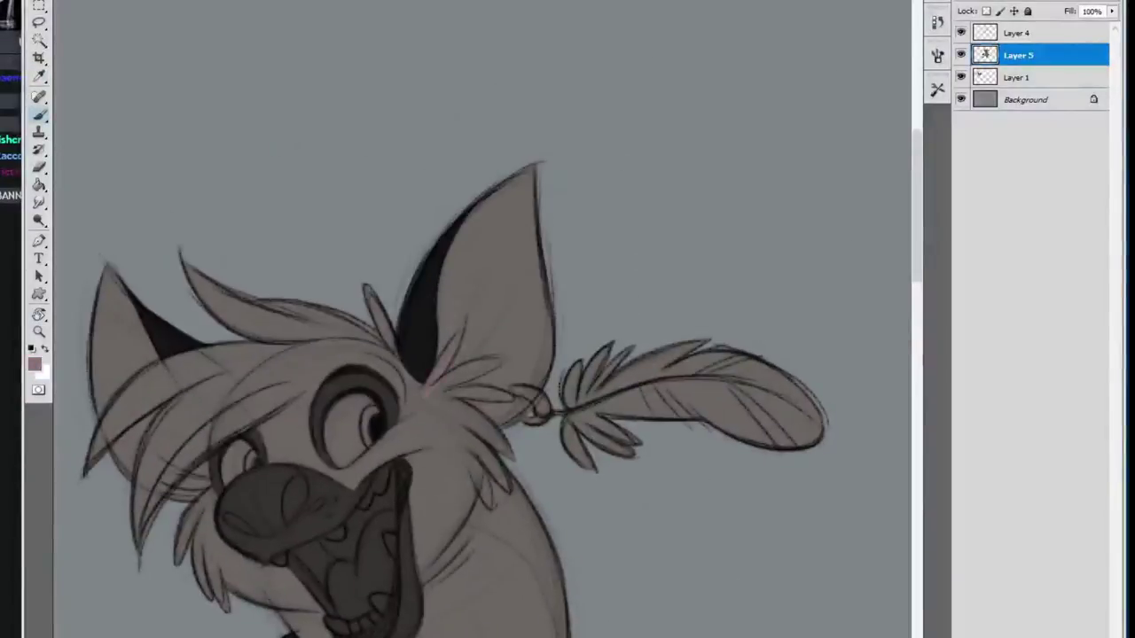
pyautogui.moveTo(444, 355); pyautogui.dragTo(559, 151)
pyautogui.moveTo(505, 191); pyautogui.dragTo(524, 268)
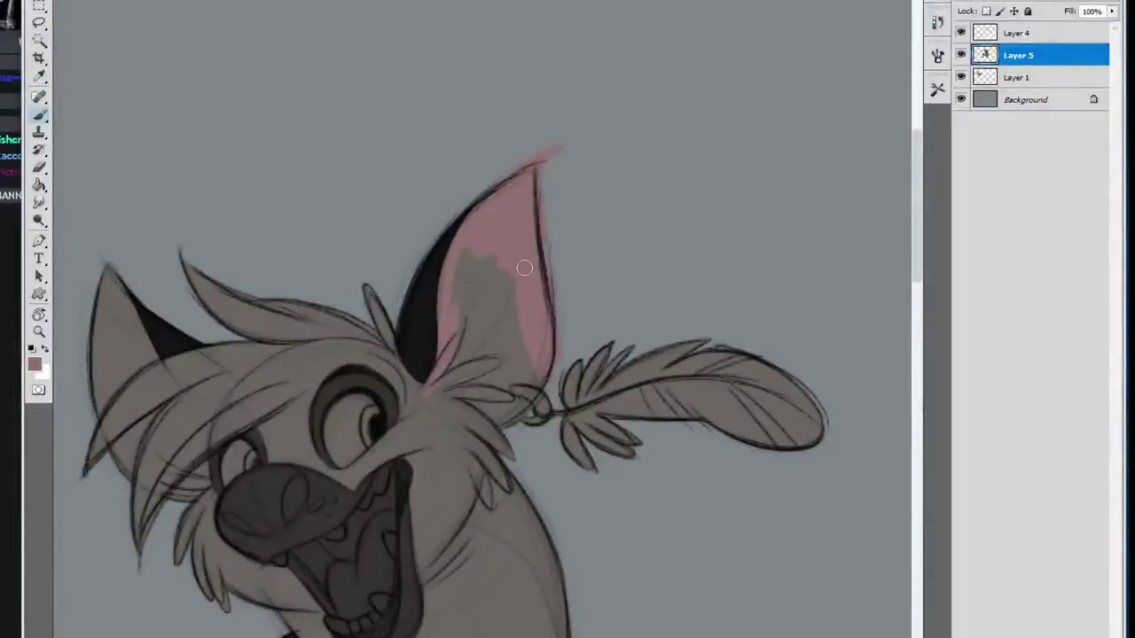
pyautogui.hotkey('alt', 'Tab')
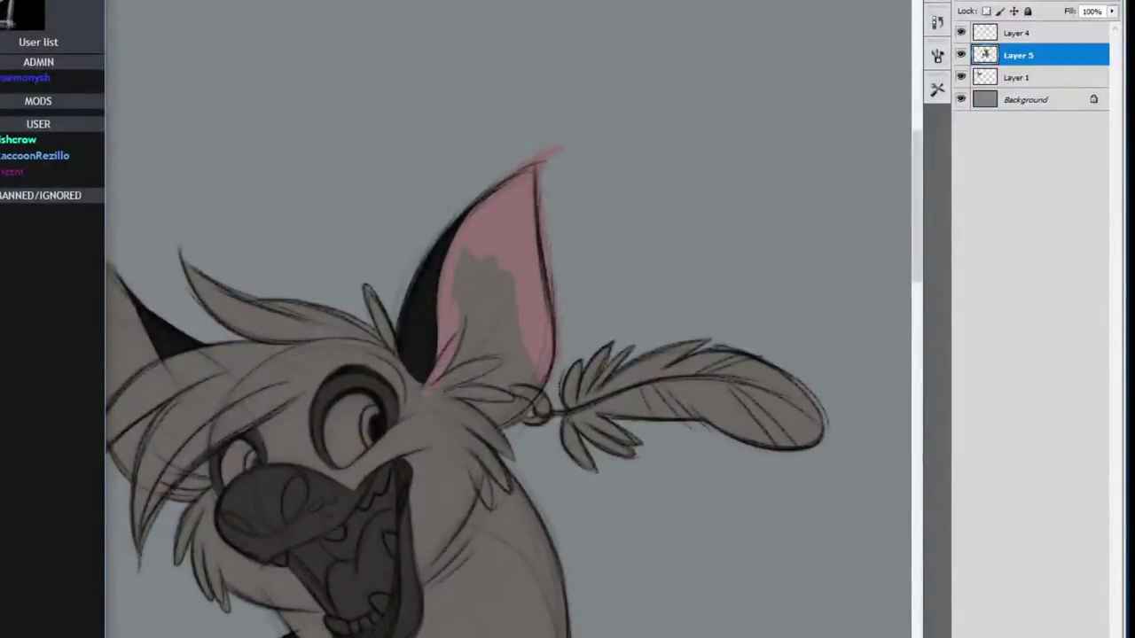
pyautogui.moveTo(463, 256)
pyautogui.mouseDown()
pyautogui.moveTo(519, 390)
pyautogui.moveTo(468, 395)
pyautogui.mouseUp()
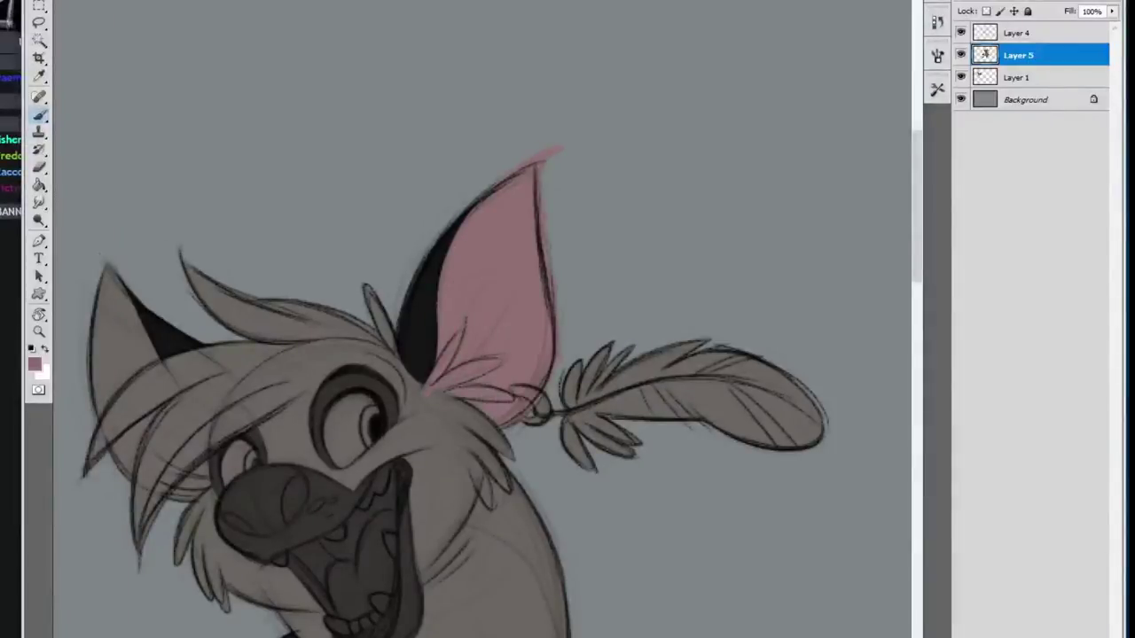
pyautogui.hotkey('alt', 'Tab')
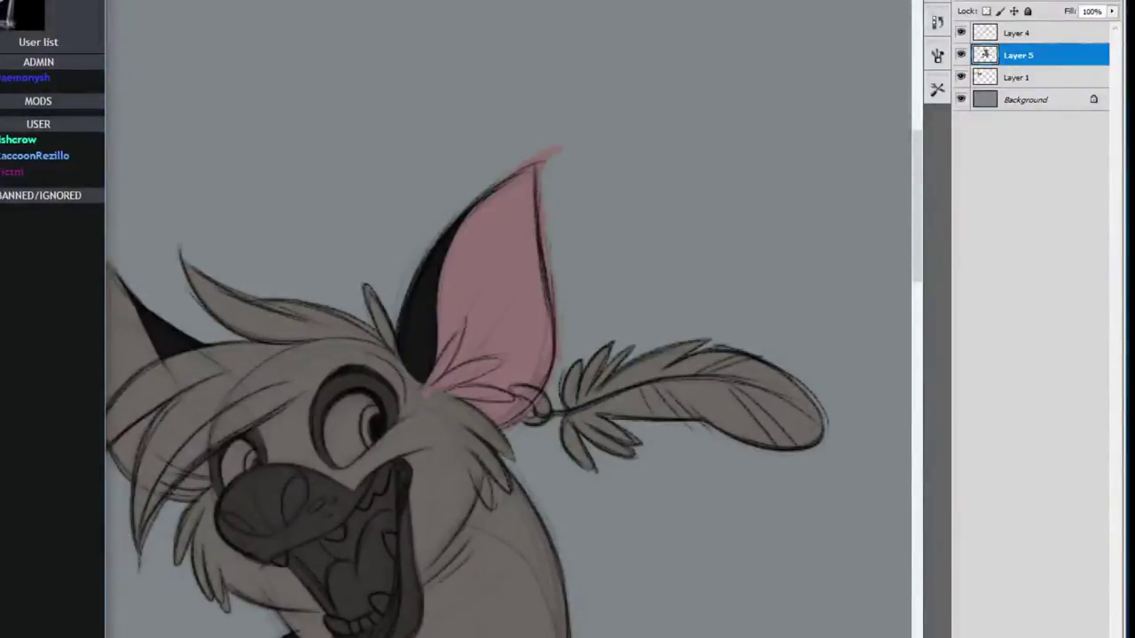
# Lock the transparent pixels of Layer 5 and paint the inside of the other ear dusty pink
pyautogui.click(619, 260)
pyautogui.click(986, 12)
pyautogui.moveTo(426, 372); pyautogui.dragTo(567, 342)
pyautogui.moveTo(252, 241)
pyautogui.mouseDown()
pyautogui.moveTo(295, 348)
pyautogui.moveTo(282, 377)
pyautogui.mouseUp()
pyautogui.moveTo(256, 417); pyautogui.dragTo(293, 390)
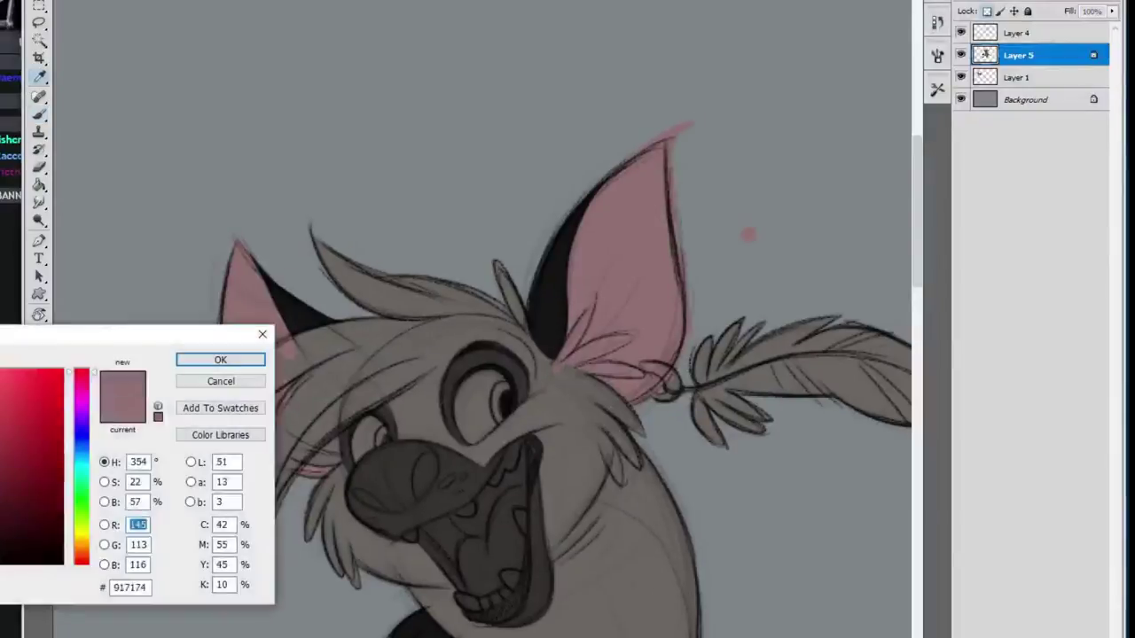
# Repaint the fur tufts over the feathered ear's base grey-brown and erase the pink spill beyond its tip
pyautogui.moveTo(780, 512); pyautogui.dragTo(603, 552)
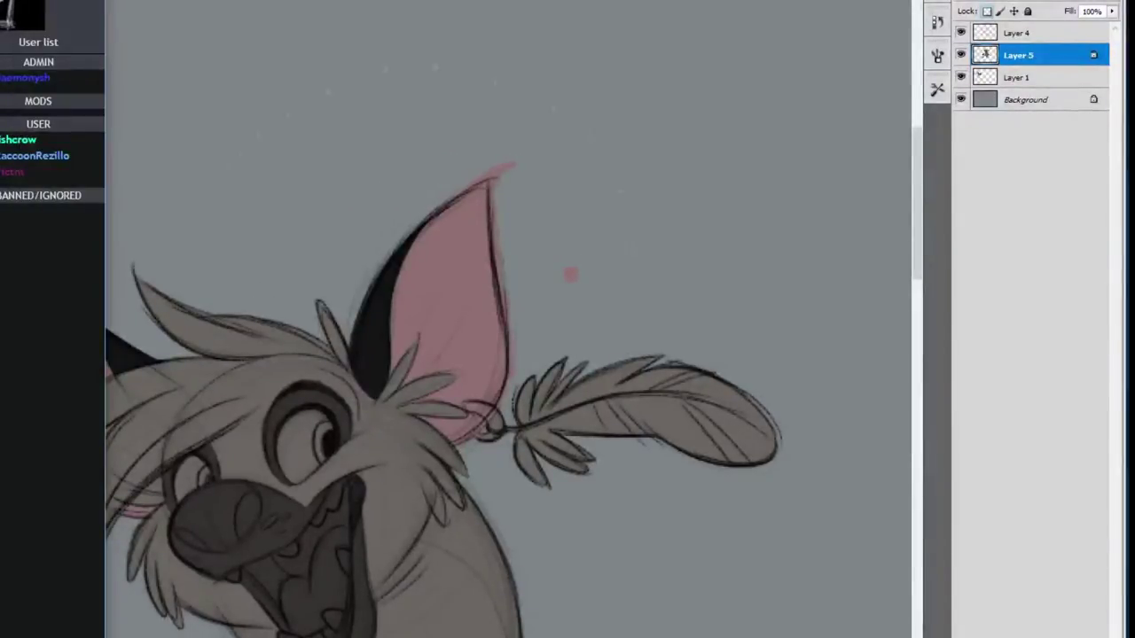
pyautogui.moveTo(516, 164); pyautogui.dragTo(493, 173)
pyautogui.hotkey('alt', 'Tab')
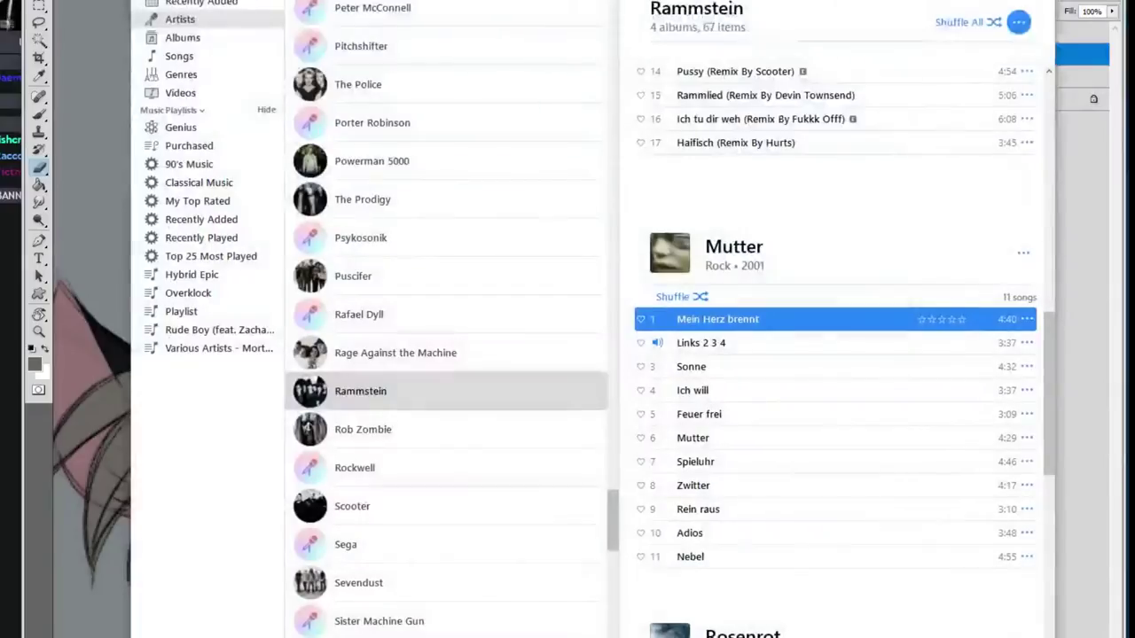
pyautogui.click(179, 55)
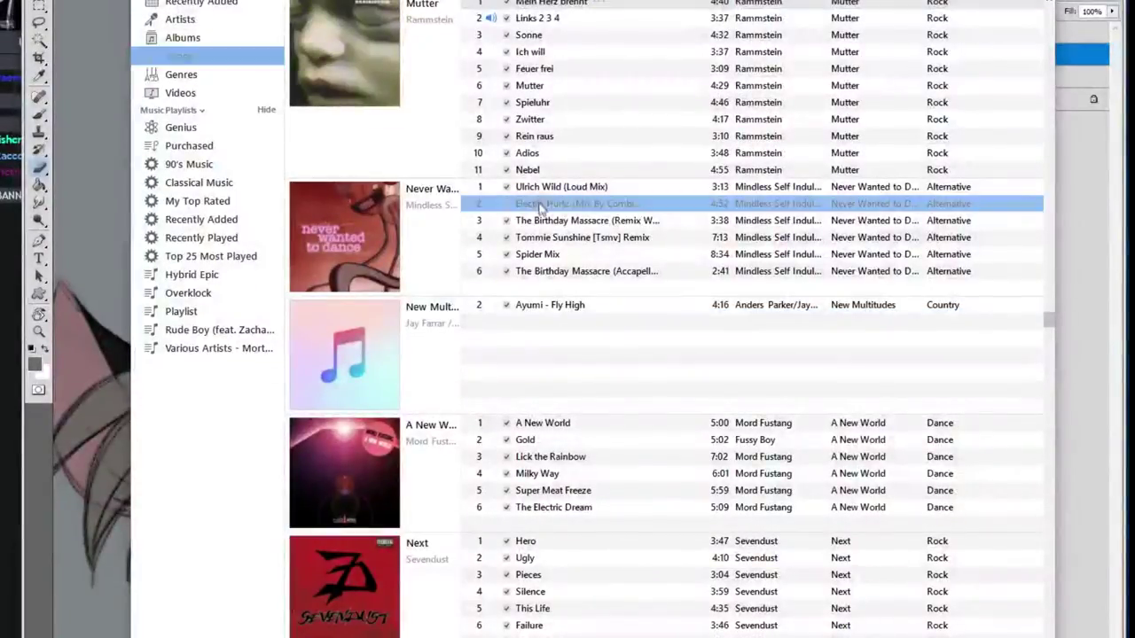
pyautogui.hotkey('alt', 'Tab')
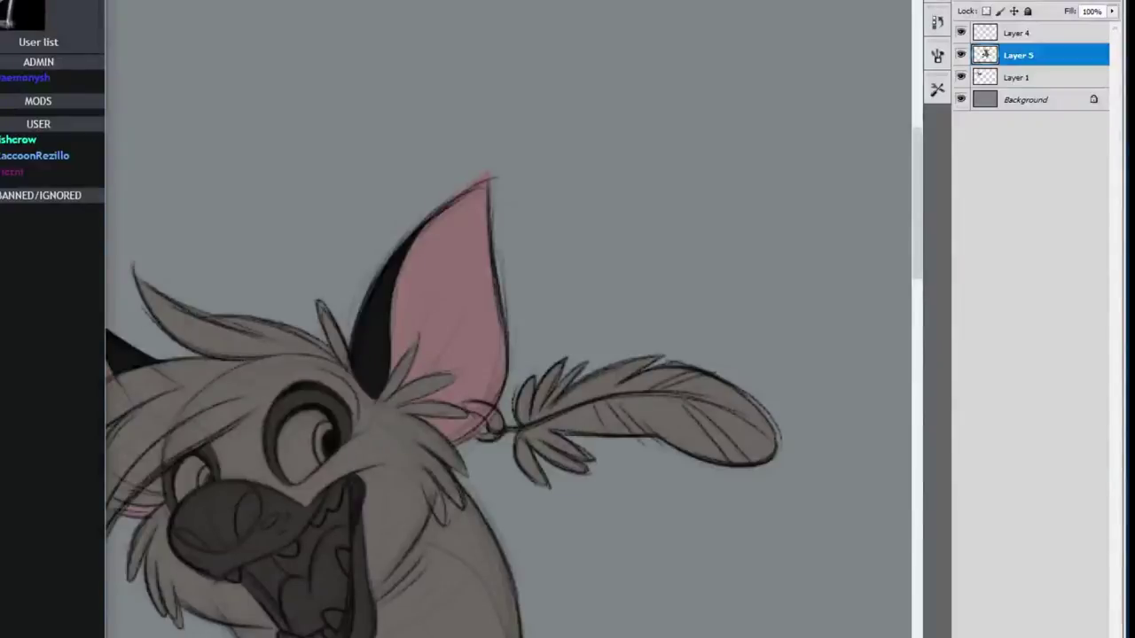
# Choose a magenta colour, paint the feather's tip on Layer 7, and blur it into a soft gradient with the green
pyautogui.hotkey('alt', 'Tab')
pyautogui.moveTo(532, 390); pyautogui.dragTo(550, 284)
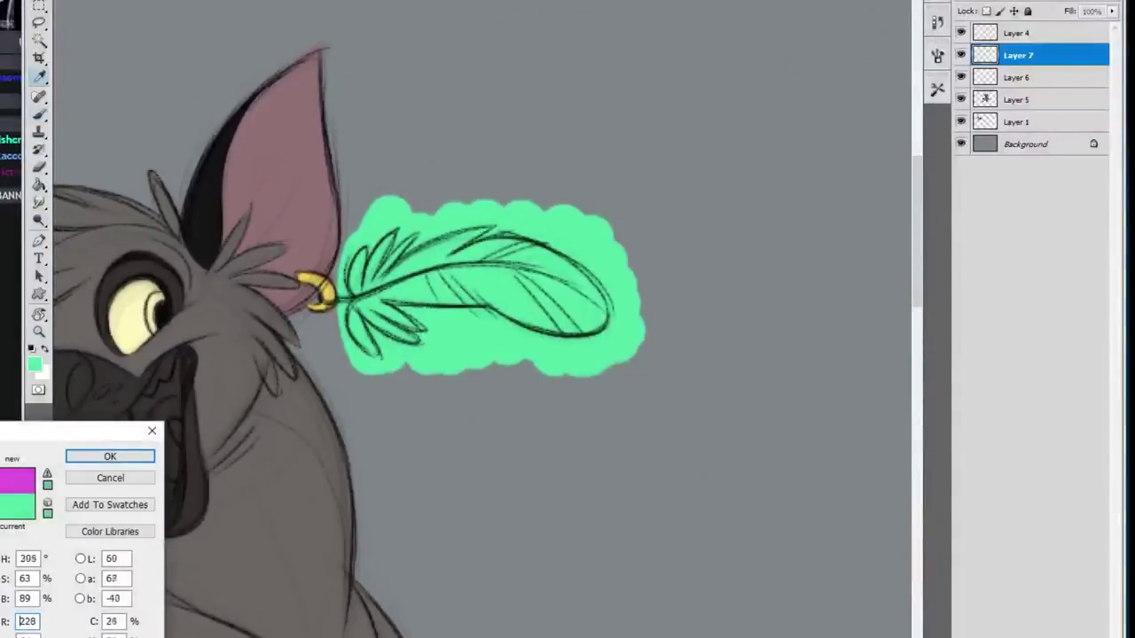
pyautogui.click(110, 457)
pyautogui.moveTo(586, 319); pyautogui.dragTo(573, 291)
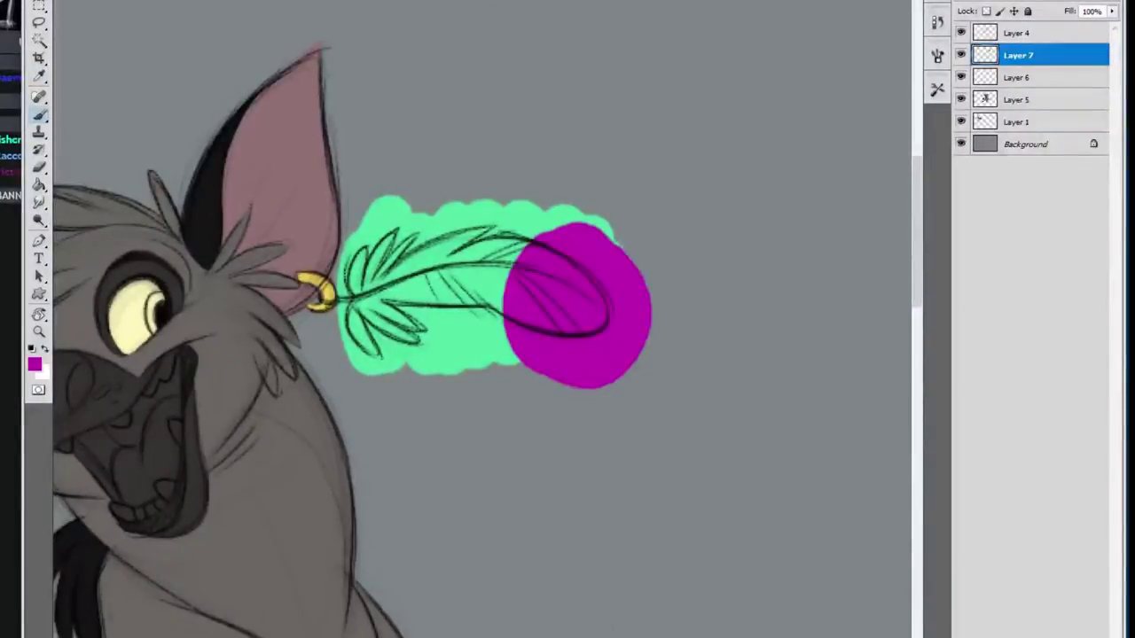
pyautogui.click(233, 2)
pyautogui.moveTo(245, 59)
pyautogui.click(176, 118)
pyautogui.click(287, 41)
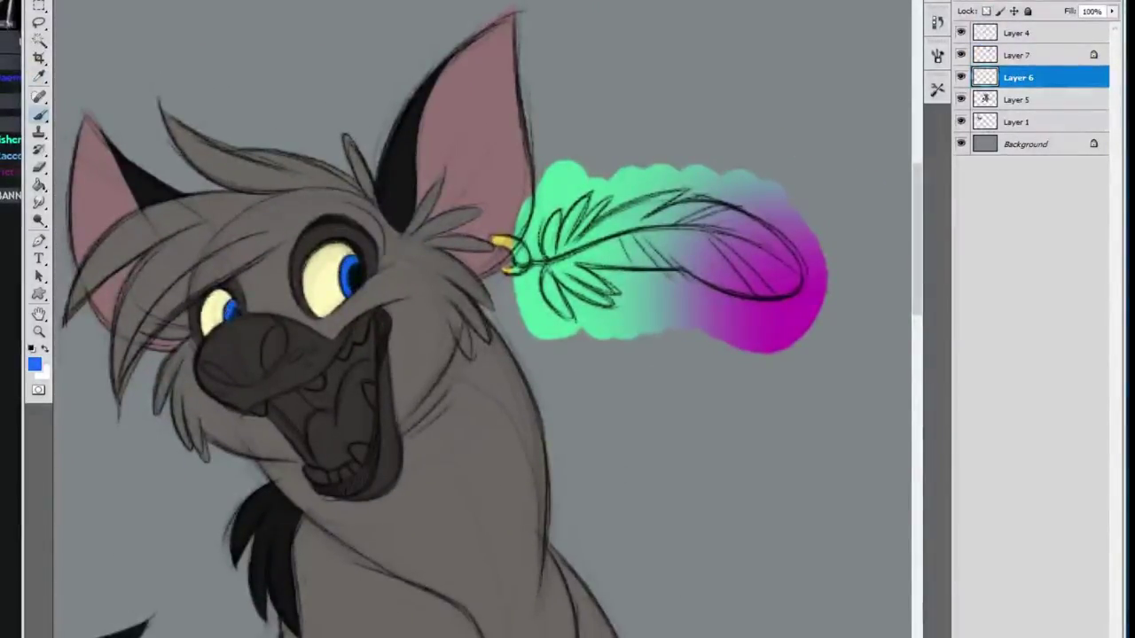
# Reset the colours to black, clear the selection and erase the green spill over the ear and gold earring
pyautogui.press('d')
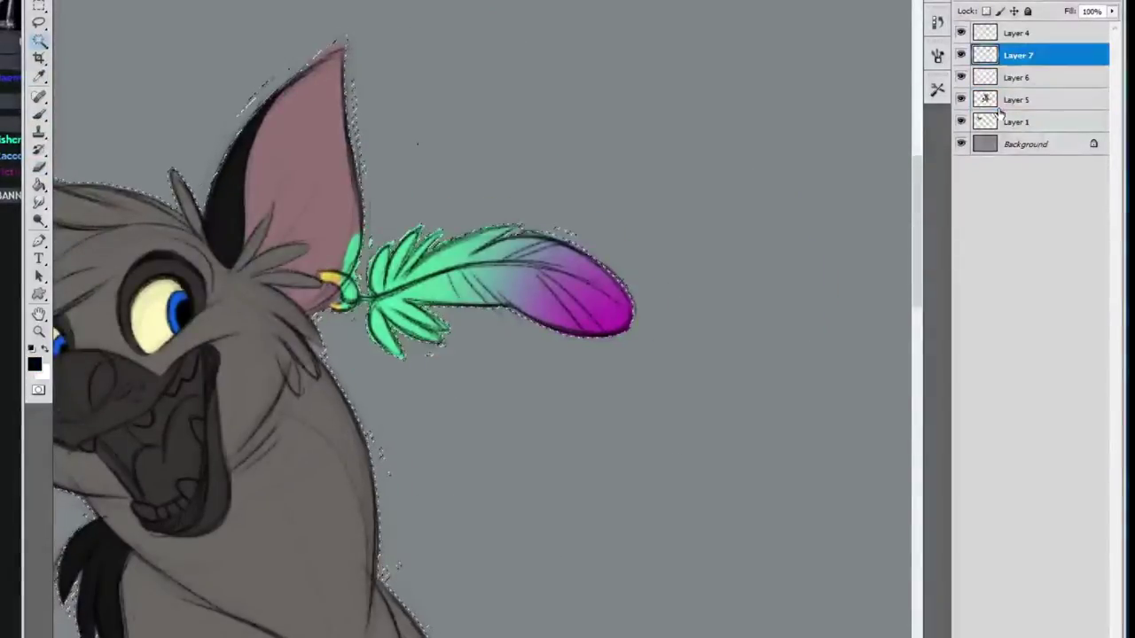
pyautogui.hotkey('ctrl', 'd')
pyautogui.press('e')
pyautogui.moveTo(354, 255); pyautogui.dragTo(348, 298)
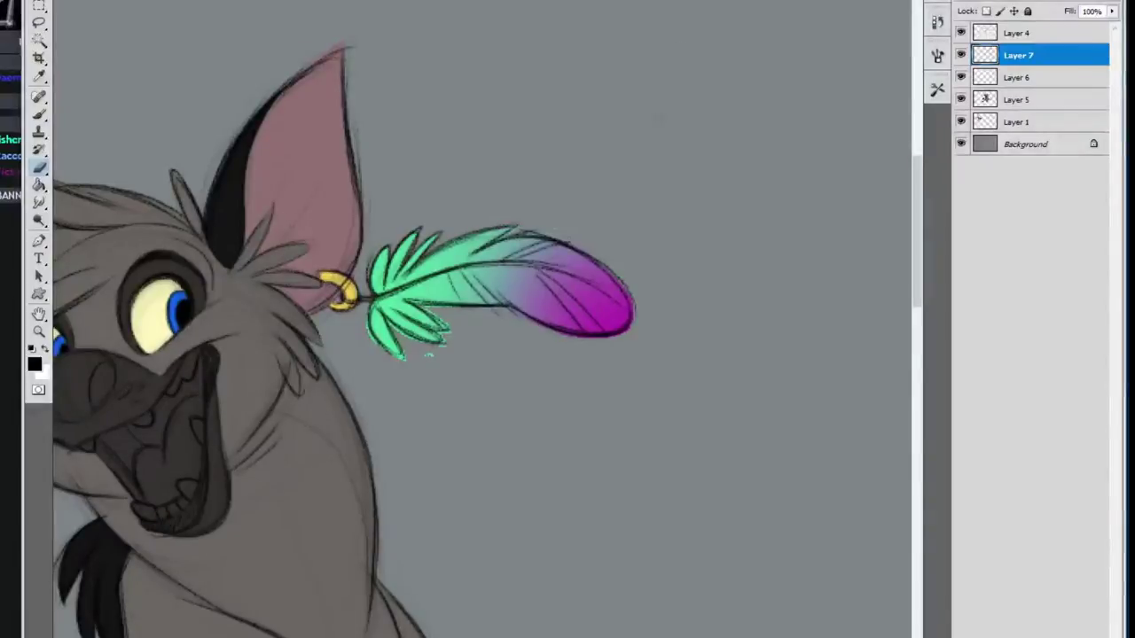
pyautogui.hotkey('alt', 'Tab')
pyautogui.scroll(-20, 665, 319)
pyautogui.scroll(20, 666, 319)
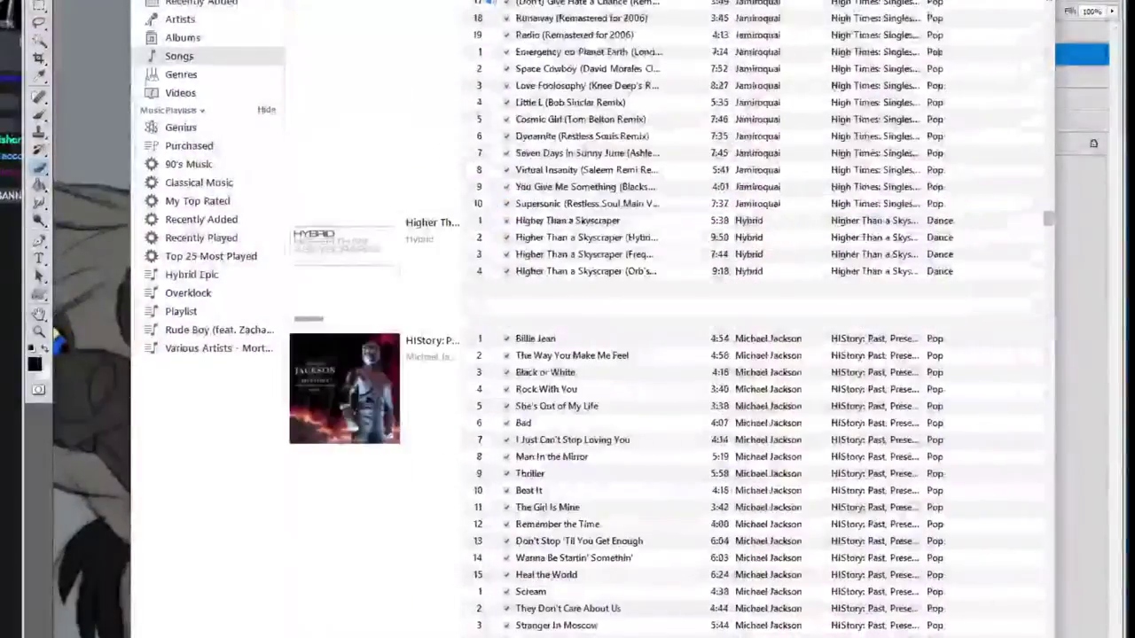
pyautogui.scroll(-15, 674, 320)
pyautogui.hotkey('alt', 'Tab')
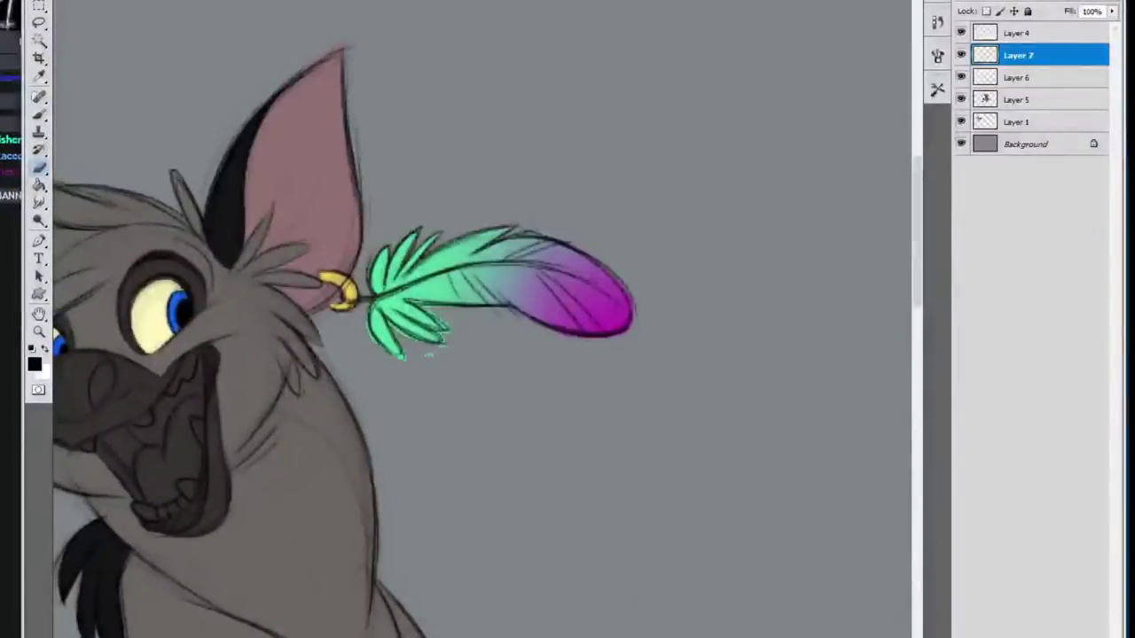
# Erase the stray green specks below the feather's barbs and along its lower edge
pyautogui.moveTo(449, 332); pyautogui.dragTo(429, 356)
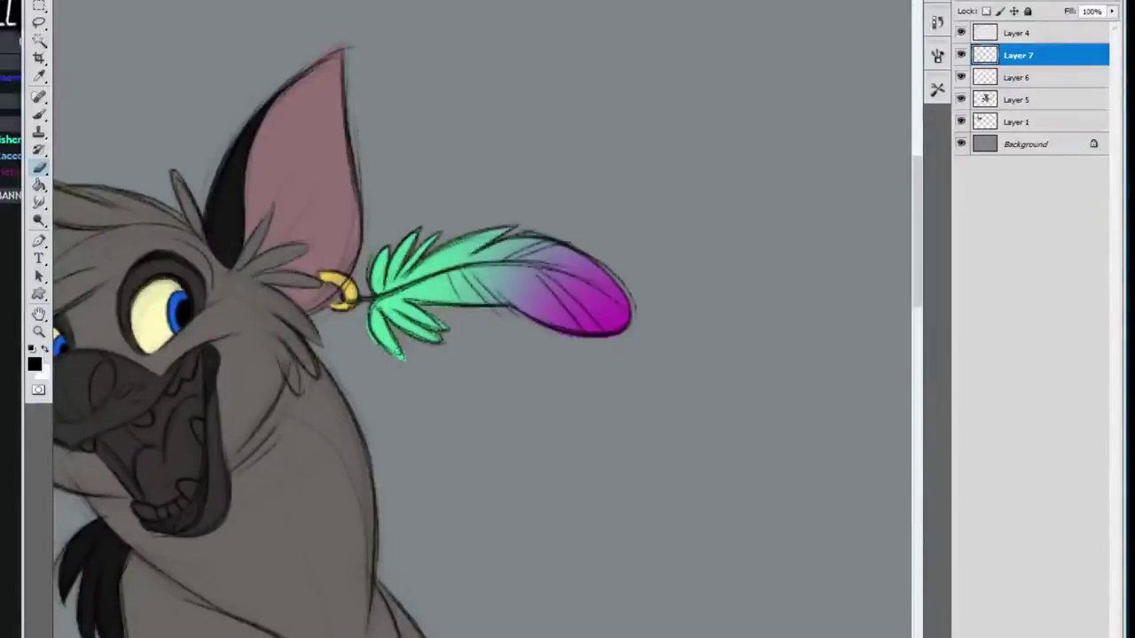
pyautogui.moveTo(443, 308); pyautogui.dragTo(513, 311)
pyautogui.moveTo(532, 355); pyautogui.dragTo(630, 339)
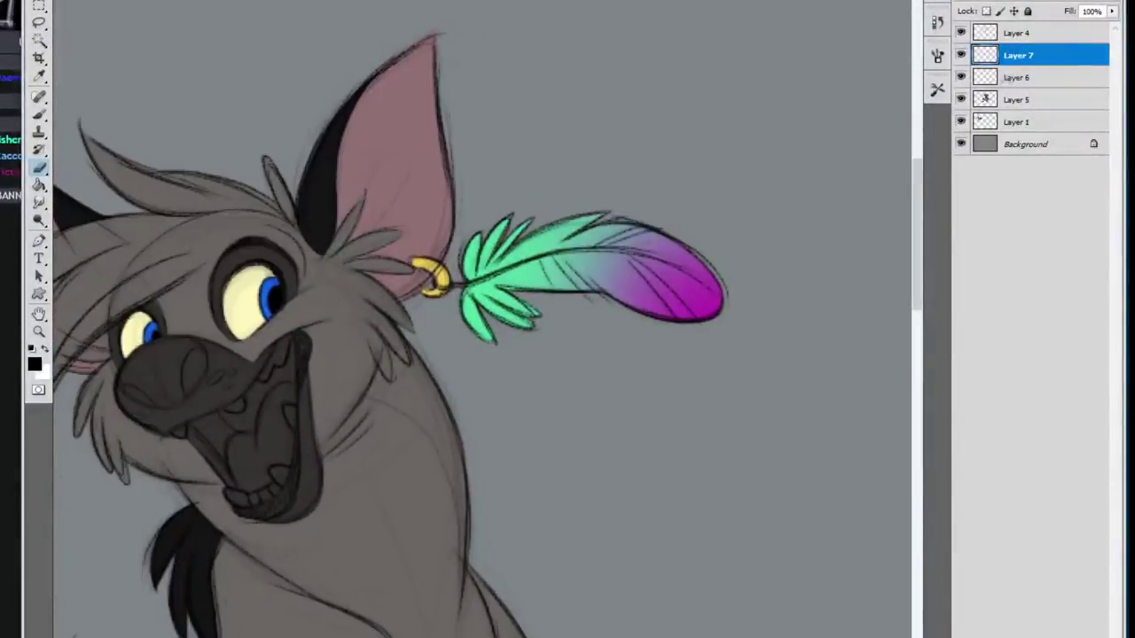
# Tidy the colour edges on Layers 5 and 6, sample dark grey and touch up the muzzle and lower jaw on Layer 5
pyautogui.click(1018, 99)
pyautogui.moveTo(497, 319); pyautogui.dragTo(638, 354)
pyautogui.click(1018, 78)
pyautogui.hotkey('ctrl', '-')
pyautogui.moveTo(567, 266)
pyautogui.mouseDown()
pyautogui.moveTo(608, 365)
pyautogui.moveTo(756, 286)
pyautogui.mouseUp()
pyautogui.keyDown('alt'); pyautogui.click(115, 260); pyautogui.keyUp('alt')
pyautogui.hotkey('ctrl', '+')
pyautogui.hotkey('ctrl', '+')
pyautogui.click(1018, 99)
pyautogui.moveTo(363, 377)
pyautogui.mouseDown()
pyautogui.moveTo(379, 373)
pyautogui.moveTo(279, 386)
pyautogui.moveTo(350, 412)
pyautogui.mouseUp()
pyautogui.moveTo(419, 514)
pyautogui.mouseDown()
pyautogui.moveTo(433, 513)
pyautogui.moveTo(464, 409)
pyautogui.mouseUp()
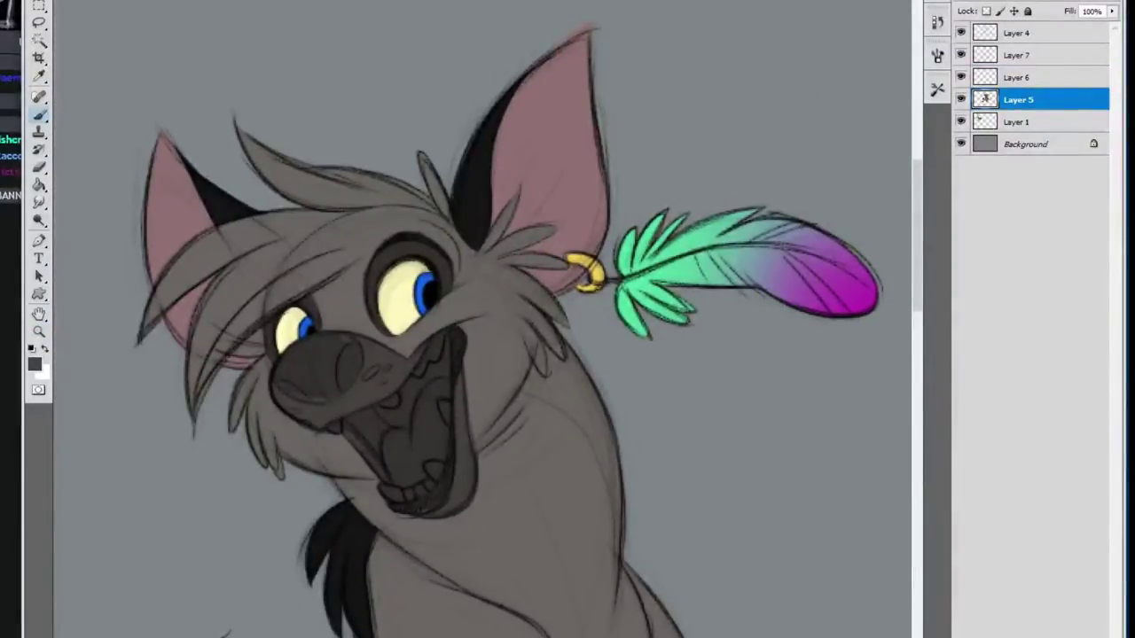
pyautogui.moveTo(728, 546); pyautogui.dragTo(732, 487)
pyautogui.click(44, 1)
pyautogui.click(133, 213)
pyautogui.click(1018, 33)
pyautogui.click(1018, 32)
pyautogui.moveTo(715, 353); pyautogui.dragTo(752, 428)
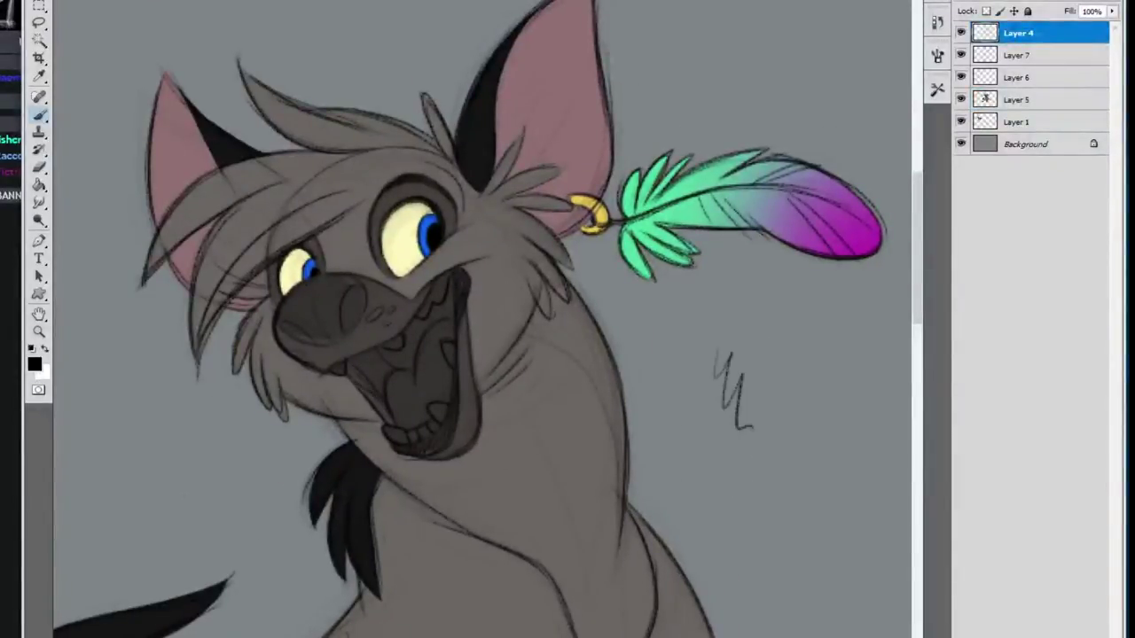
pyautogui.rightClick(417, 368)
pyautogui.hotkey('ctrl', 'z')
# Choose a near-black colour and paint the inner lip edges around the open mouth on Layer 5
pyautogui.click(1018, 99)
pyautogui.click(35, 364)
pyautogui.click(110, 426)
pyautogui.click(45, 1)
pyautogui.click(416, 444)
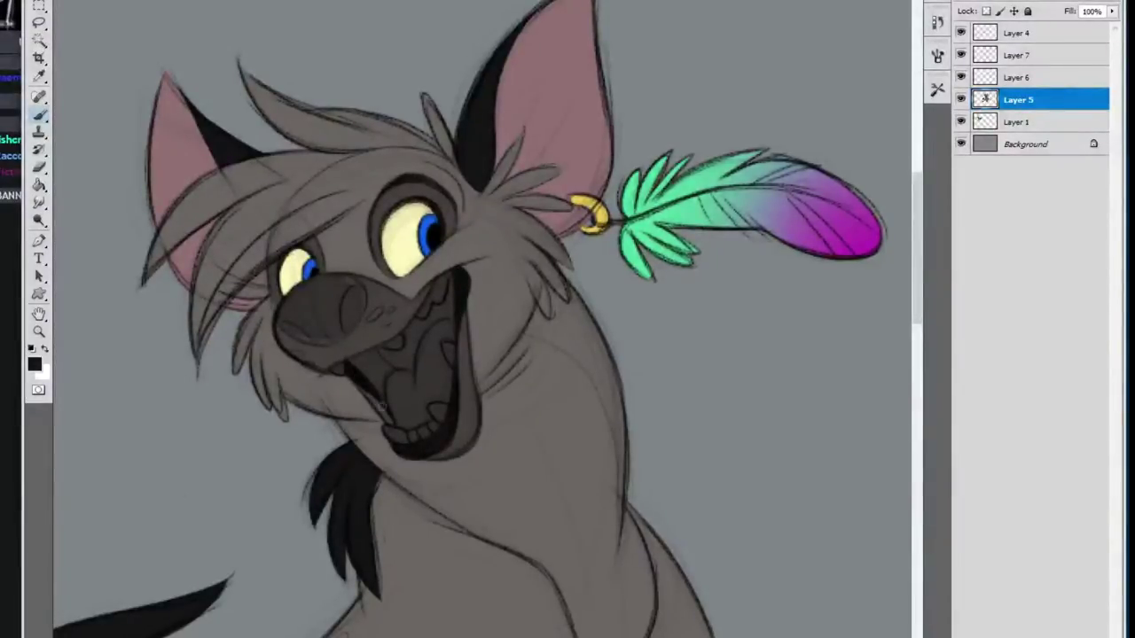
# Create a layer above Layer 5, choose an off-white colour and paint the two upper fangs under the muzzle
pyautogui.hotkey('ctrl', 'alt', 'shift', 'n')
pyautogui.click(35, 365)
pyautogui.click(109, 457)
pyautogui.moveTo(334, 366); pyautogui.dragTo(401, 341)
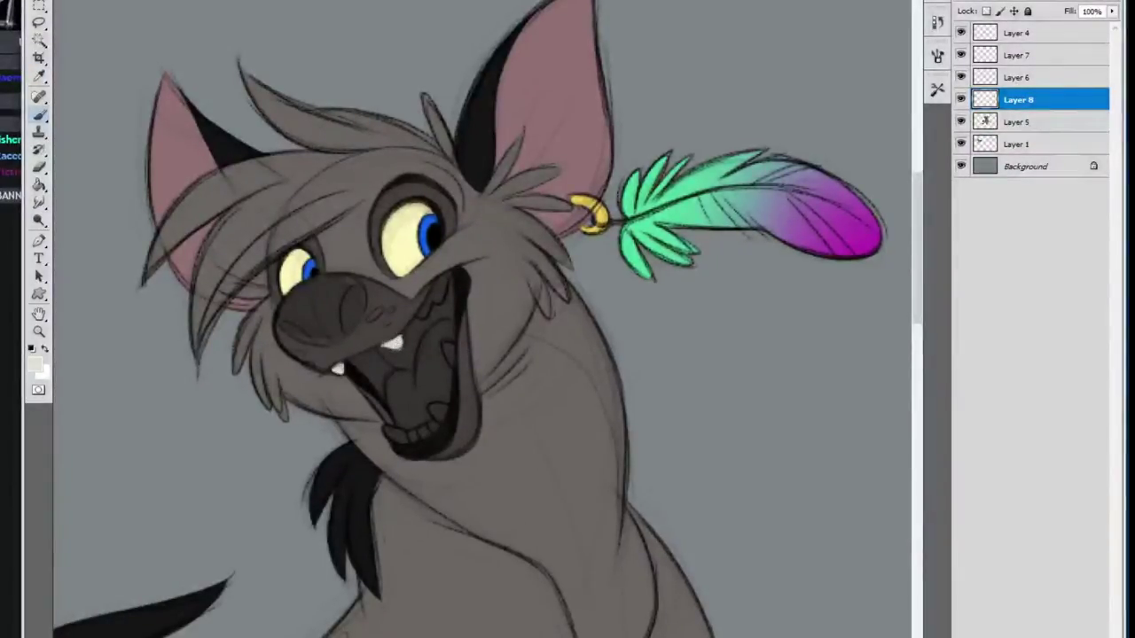
# Paint the remaining upper and lower teeth off-white and erase the spill around them
pyautogui.moveTo(446, 280); pyautogui.dragTo(424, 315)
pyautogui.moveTo(431, 428); pyautogui.dragTo(440, 408)
pyautogui.moveTo(446, 343); pyautogui.dragTo(449, 364)
pyautogui.moveTo(449, 354); pyautogui.dragTo(436, 335)
pyautogui.press('e')
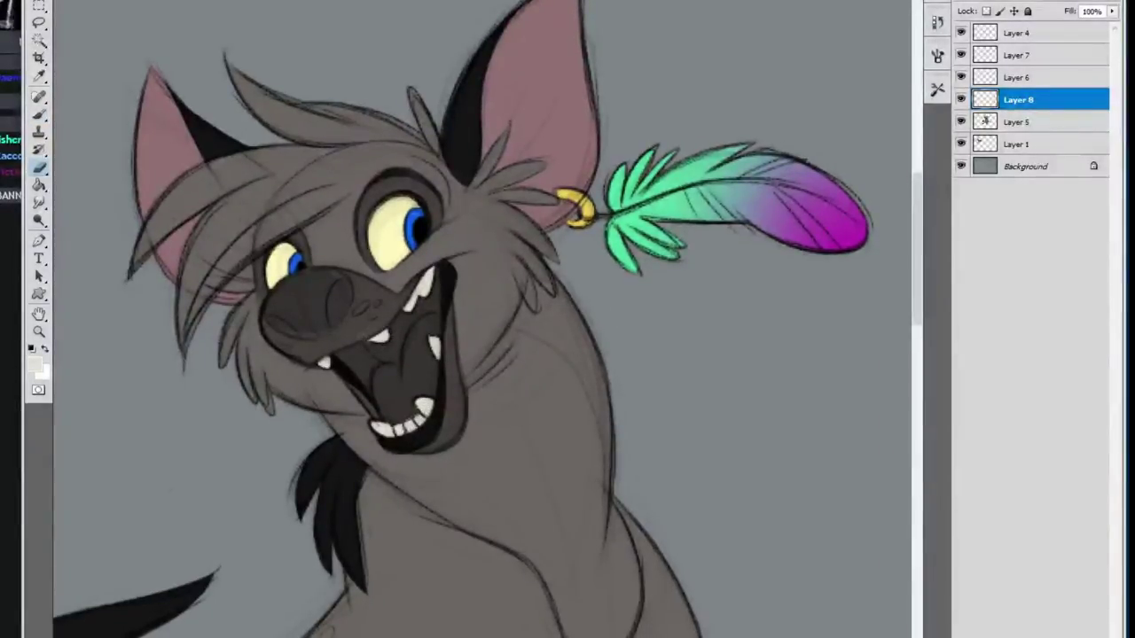
pyautogui.moveTo(395, 419); pyautogui.dragTo(379, 370)
# Create a layer above Layer 5 and paint the inside of the mouth dark red
pyautogui.moveTo(720, 350); pyautogui.dragTo(737, 425)
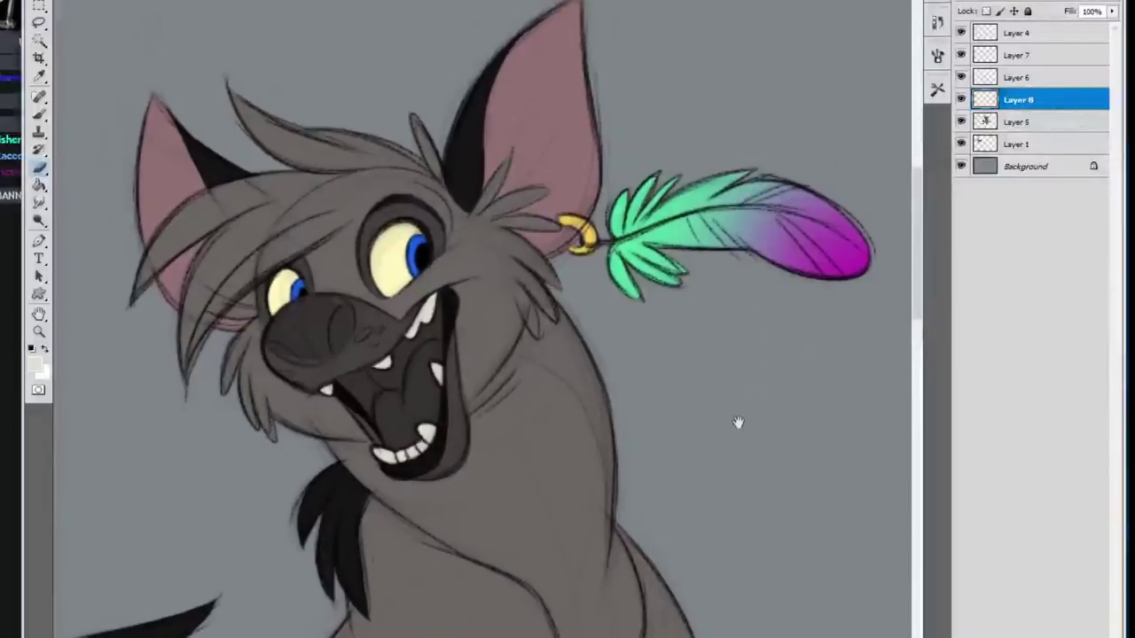
pyautogui.click(1016, 123)
pyautogui.hotkey('ctrl', 'shift', 'alt', 'n')
pyautogui.click(36, 364)
pyautogui.click(0, 609)
pyautogui.press('Return')
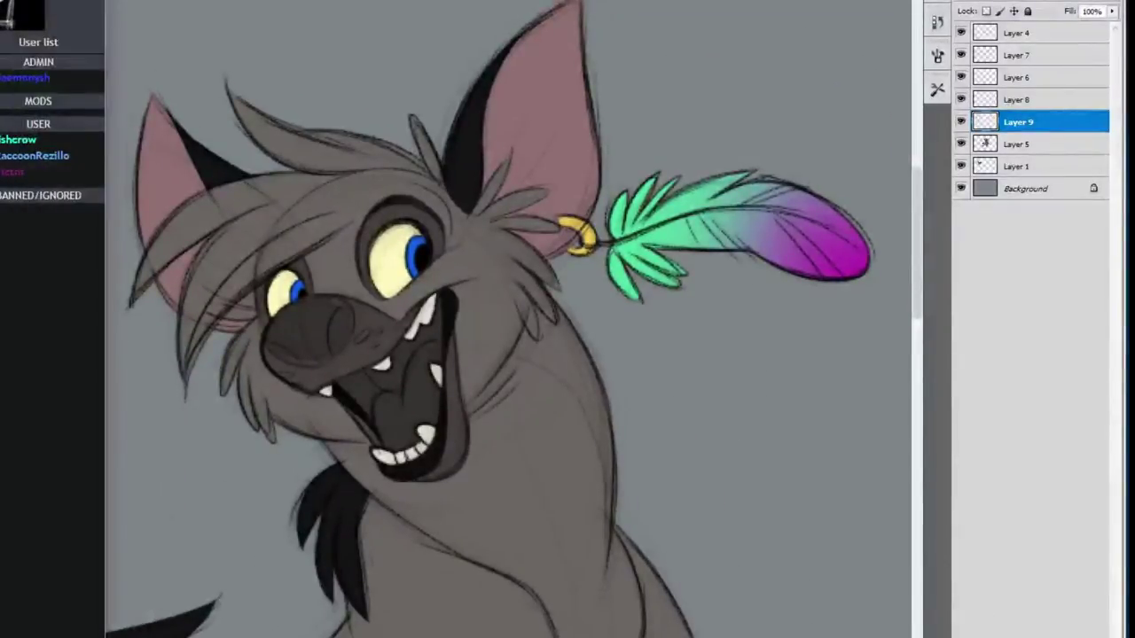
pyautogui.click(355, 399)
pyautogui.moveTo(342, 384); pyautogui.dragTo(380, 424)
pyautogui.click(35, 364)
pyautogui.click(0, 612)
pyautogui.press('Return')
pyautogui.moveTo(348, 385)
pyautogui.mouseDown()
pyautogui.moveTo(366, 401)
pyautogui.moveTo(437, 338)
pyautogui.mouseUp()
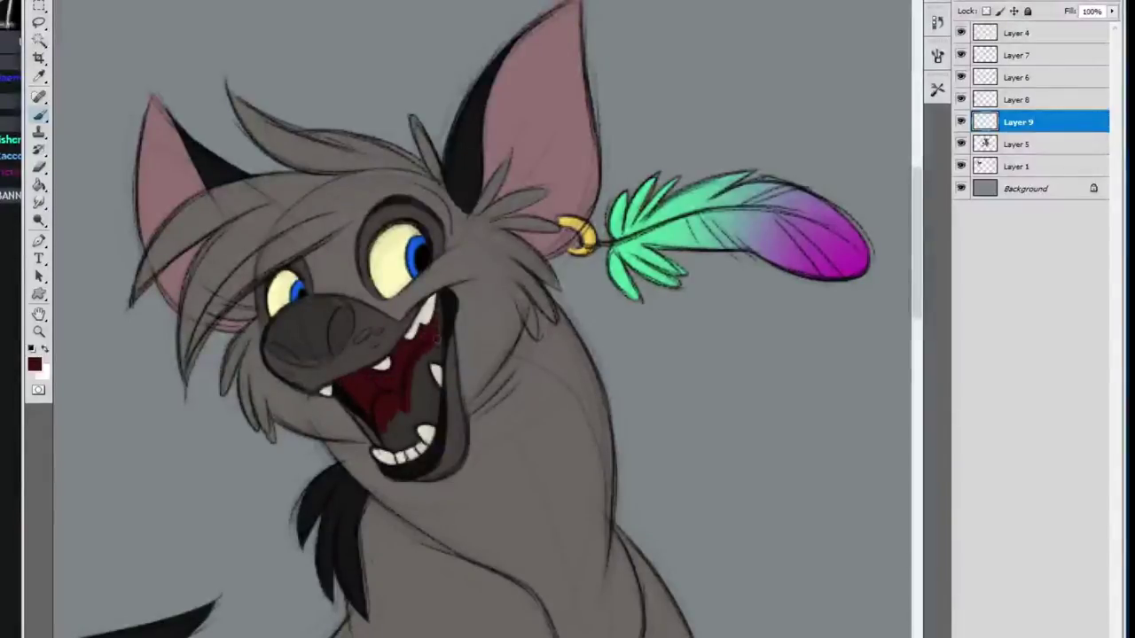
# Sample the off-white of the teeth and touch up the tooth edges on Layer 8
pyautogui.click(1019, 99)
pyautogui.click(36, 364)
pyautogui.click(428, 314)
pyautogui.press('Return')
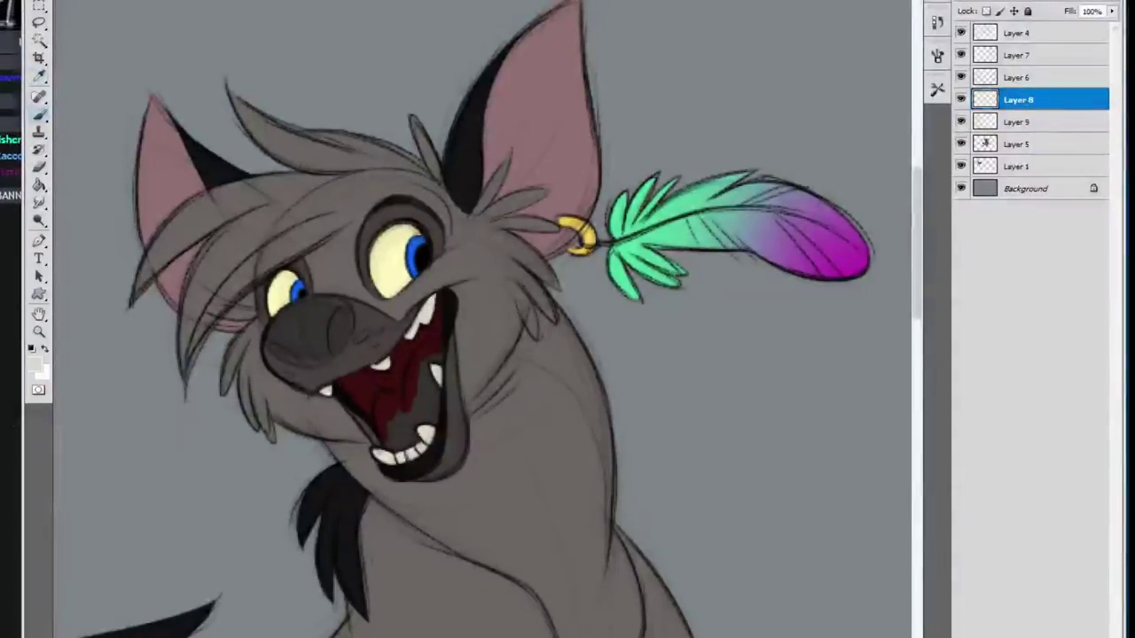
pyautogui.press('e')
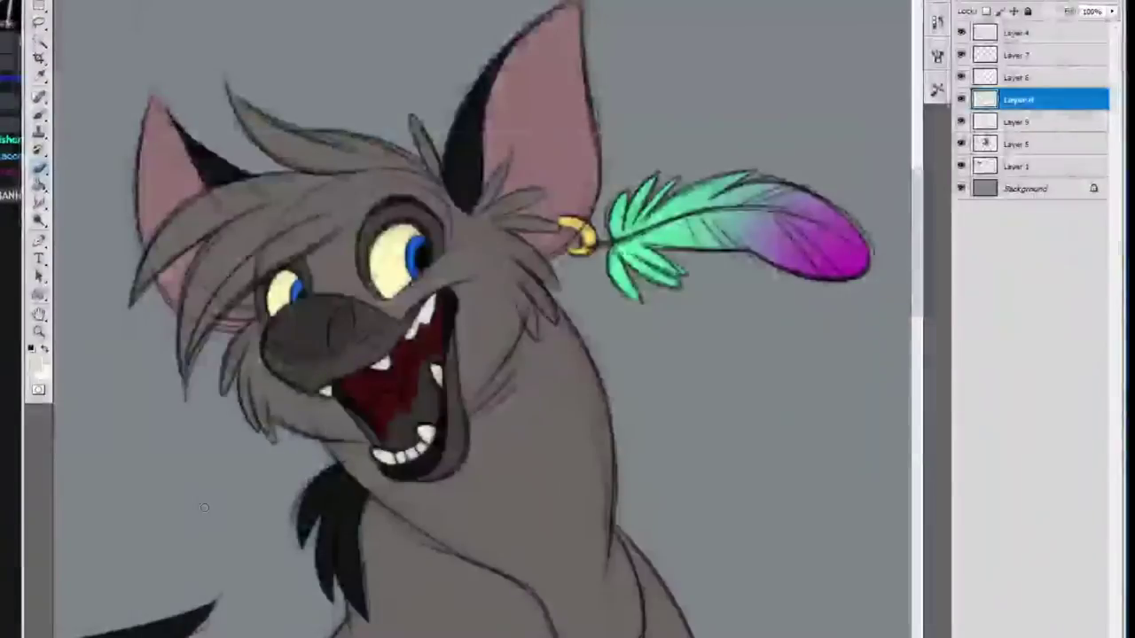
# Choose a warm pink colour and paint the tongue on a new layer above Layer 9
pyautogui.click(1020, 122)
pyautogui.click(34, 364)
pyautogui.click(109, 457)
pyautogui.press('b')
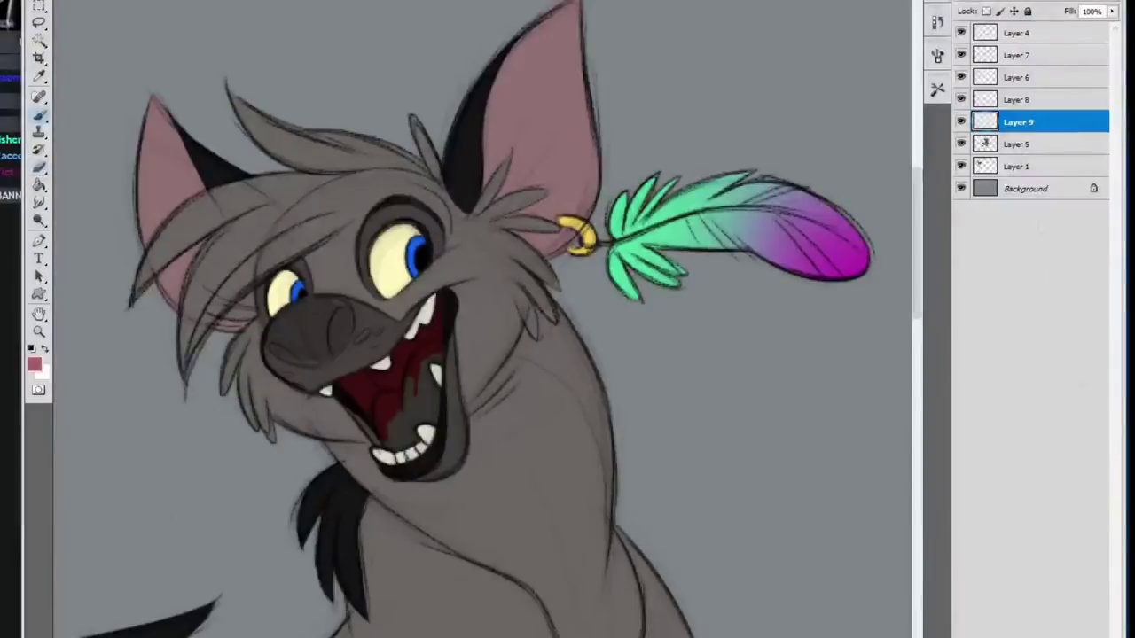
pyautogui.hotkey('ctrl', 'shift', 'alt', 'n')
pyautogui.moveTo(416, 357)
pyautogui.mouseDown()
pyautogui.moveTo(405, 417)
pyautogui.moveTo(435, 421)
pyautogui.moveTo(388, 445)
pyautogui.mouseUp()
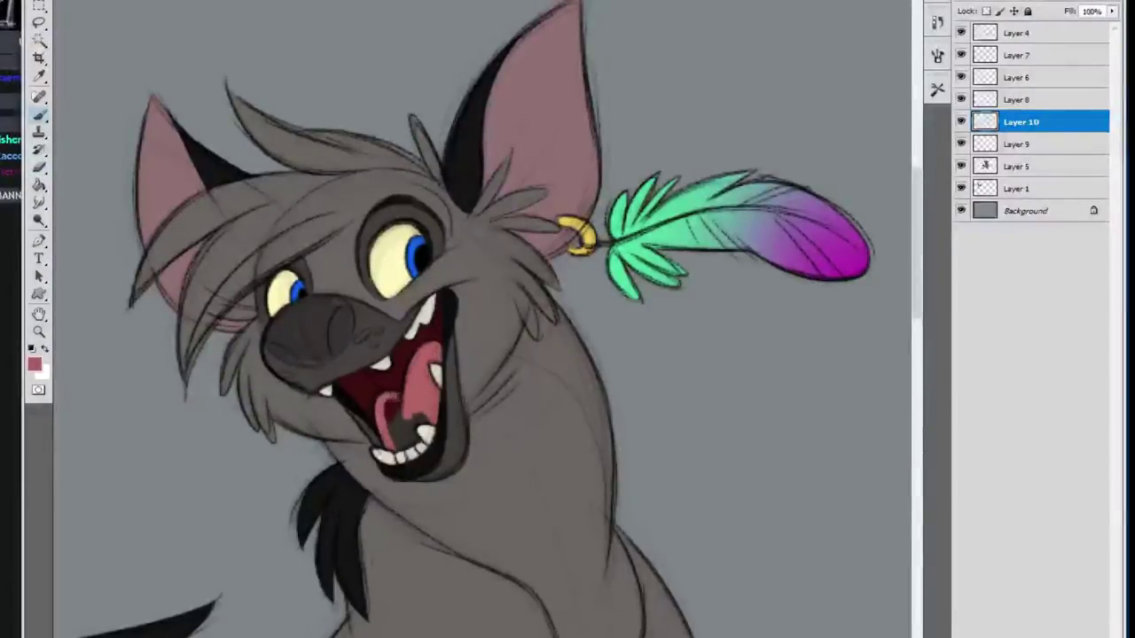
pyautogui.moveTo(388, 400); pyautogui.dragTo(404, 444)
pyautogui.moveTo(405, 420); pyautogui.dragTo(429, 420)
# Lower the saturation and lightness of the mouth interior on Layer 9 with Hue/Saturation
pyautogui.click(1018, 145)
pyautogui.hotkey('ctrl', 'u')
pyautogui.moveTo(775, 371); pyautogui.dragTo(741, 371)
pyautogui.moveTo(775, 415); pyautogui.dragTo(764, 416)
pyautogui.click(928, 249)
pyautogui.hotkey('ctrl', 'u')
pyautogui.click(927, 249)
pyautogui.hotkey('ctrl', 'd')
# Sample a colour from inside the mouth and touch up the mouth interior with the brush
pyautogui.click(35, 364)
pyautogui.click(397, 376)
pyautogui.click(111, 456)
pyautogui.press('b')
# Merge the colour layers from Layer 5 through Layer 7 into a single layer
pyautogui.press('z')
pyautogui.keyDown('alt'); pyautogui.click(275, 292); pyautogui.keyUp('alt')
pyautogui.keyDown('alt'); pyautogui.click(275, 292); pyautogui.keyUp('alt')
pyautogui.click(671, 433)
pyautogui.click(671, 433)
pyautogui.moveTo(444, 177); pyautogui.dragTo(661, 535)
pyautogui.click(1018, 166)
pyautogui.keyDown('shift'); pyautogui.click(1029, 55); pyautogui.keyUp('shift')
pyautogui.click(989, 271)
# Create a new layer above the merged colours, paint the nose near-black and lock the layer's transparent pixels
pyautogui.hotkey('ctrl', 'shift', 'alt', 'n')
pyautogui.press('b')
pyautogui.moveTo(368, 413)
pyautogui.mouseDown()
pyautogui.moveTo(403, 386)
pyautogui.moveTo(397, 380)
pyautogui.moveTo(410, 429)
pyautogui.moveTo(372, 416)
pyautogui.moveTo(396, 445)
pyautogui.mouseUp()
pyautogui.click(35, 365)
pyautogui.click(112, 458)
pyautogui.click(986, 12)
pyautogui.click(34, 364)
pyautogui.click(115, 459)
# Select part of the nose with the lasso, lower its lightness with Hue/Saturation and deselect
pyautogui.press('l')
pyautogui.hotkey('ctrl', 'u')
pyautogui.moveTo(774, 415); pyautogui.dragTo(756, 414)
pyautogui.click(928, 249)
pyautogui.hotkey('ctrl', 'd')
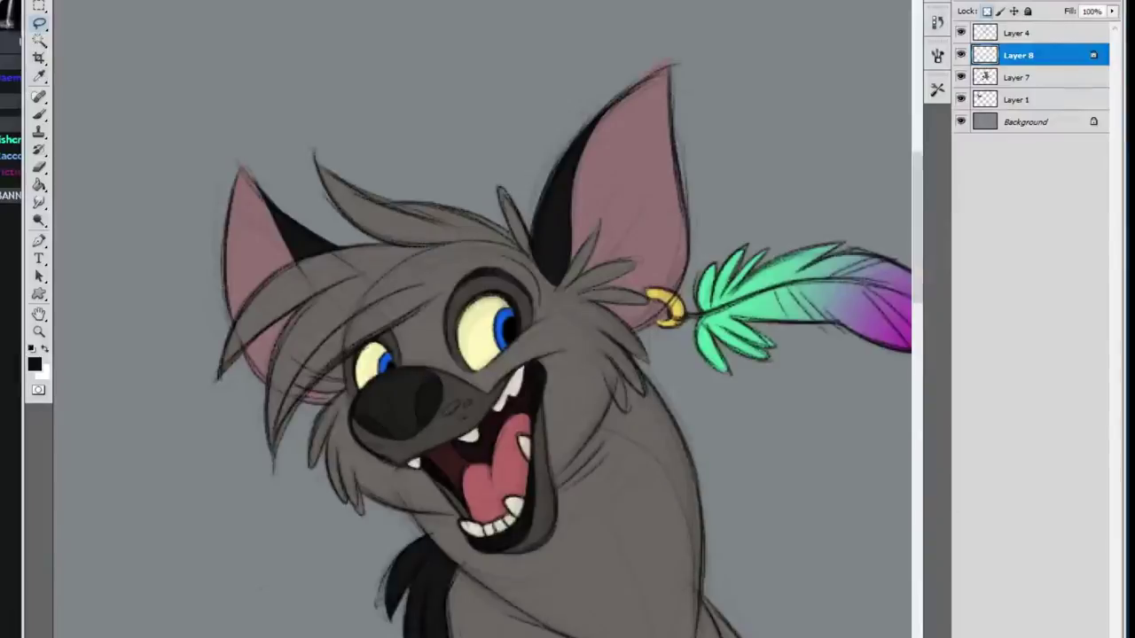
# Paint a white highlight along the top of the nose on a new layer and lower that layer's fill
pyautogui.hotkey('ctrl', 'shift', 'alt', 'n')
pyautogui.press('b')
pyautogui.click(34, 364)
pyautogui.moveTo(355, 401); pyautogui.dragTo(440, 380)
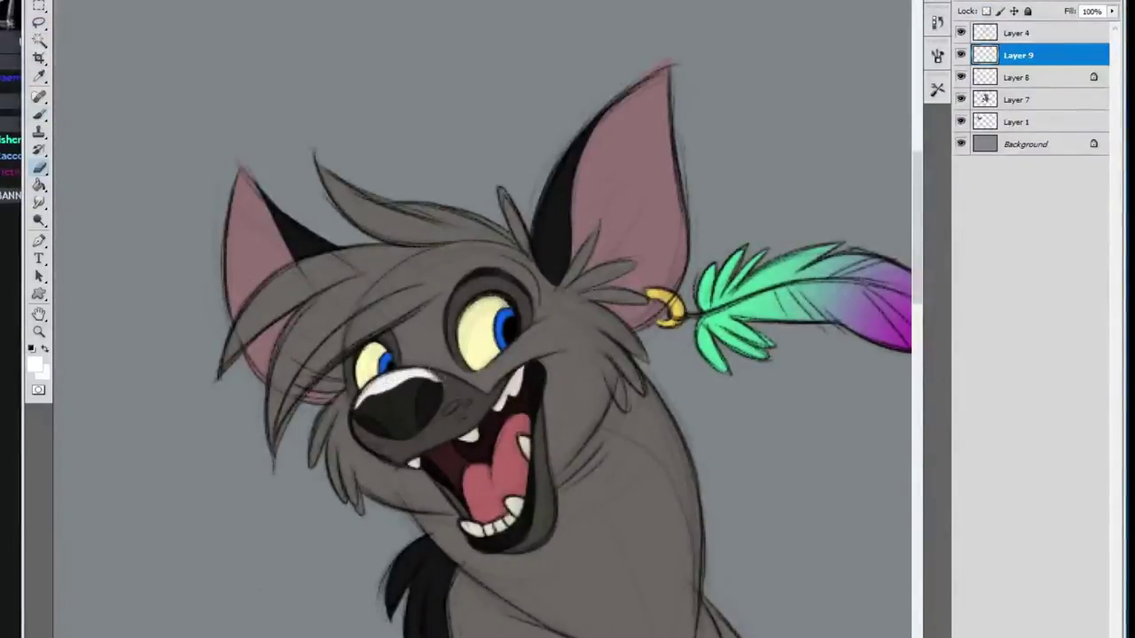
pyautogui.moveTo(1115, 16); pyautogui.dragTo(1049, 23)
# Paint a small white highlight in each eye on Layer 4
pyautogui.moveTo(727, 373); pyautogui.dragTo(576, 288)
pyautogui.click(1018, 33)
pyautogui.press('b')
pyautogui.moveTo(347, 235); pyautogui.dragTo(347, 252)
pyautogui.moveTo(229, 278); pyautogui.dragTo(231, 289)
# Choose a lighter grey colour and paint the throat and chest on Layer 7
pyautogui.moveTo(594, 474); pyautogui.dragTo(887, 612)
pyautogui.click(34, 364)
pyautogui.click(417, 262)
pyautogui.click(110, 457)
pyautogui.moveTo(798, 550); pyautogui.dragTo(222, 177)
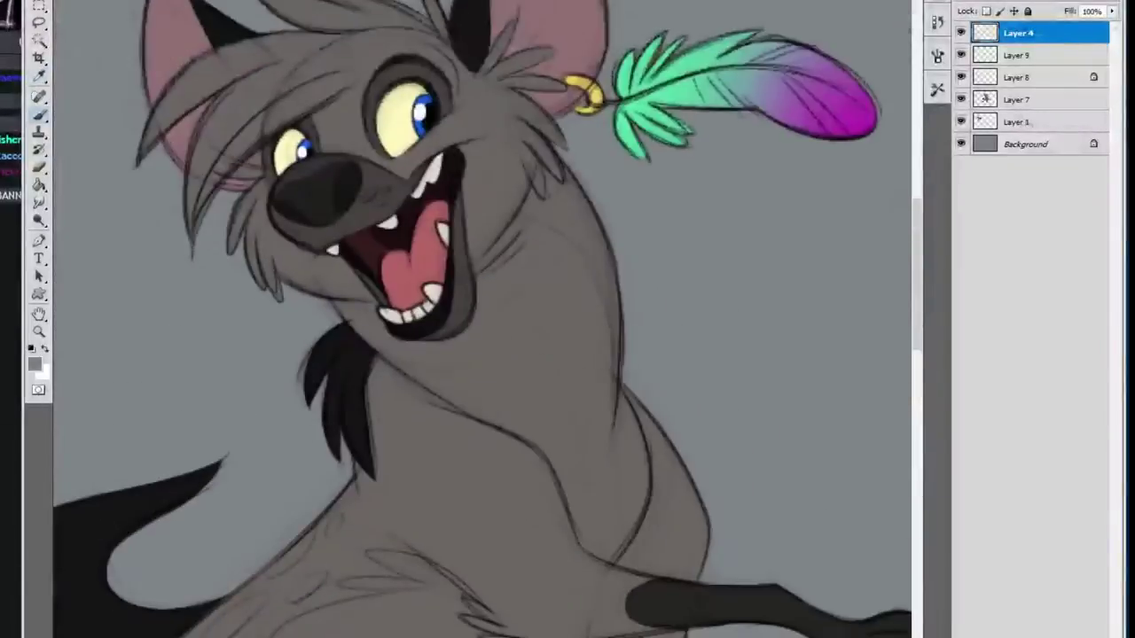
pyautogui.click(1018, 99)
pyautogui.moveTo(545, 368); pyautogui.dragTo(588, 408)
pyautogui.moveTo(484, 302)
pyautogui.mouseDown()
pyautogui.moveTo(501, 249)
pyautogui.moveTo(585, 292)
pyautogui.moveTo(608, 465)
pyautogui.moveTo(585, 373)
pyautogui.mouseUp()
pyautogui.moveTo(355, 319)
pyautogui.mouseDown()
pyautogui.moveTo(567, 443)
pyautogui.moveTo(514, 292)
pyautogui.moveTo(354, 311)
pyautogui.mouseUp()
pyautogui.moveTo(391, 344)
pyautogui.mouseDown()
pyautogui.moveTo(483, 312)
pyautogui.moveTo(404, 359)
pyautogui.moveTo(523, 421)
pyautogui.mouseUp()
pyautogui.moveTo(568, 293); pyautogui.dragTo(386, 424)
pyautogui.moveTo(357, 372); pyautogui.dragTo(408, 427)
pyautogui.moveTo(399, 497); pyautogui.dragTo(454, 228)
pyautogui.moveTo(416, 316); pyautogui.dragTo(468, 419)
pyautogui.moveTo(494, 248); pyautogui.dragTo(486, 422)
pyautogui.moveTo(445, 333)
pyautogui.mouseDown()
pyautogui.moveTo(508, 361)
pyautogui.moveTo(478, 403)
pyautogui.mouseUp()
# Paint the inner thigh and the belly's lower edge pale grey, toggling the transparent-pixel lock on Layer 7
pyautogui.moveTo(671, 372); pyautogui.dragTo(818, 278)
pyautogui.moveTo(210, 546)
pyautogui.mouseDown()
pyautogui.moveTo(306, 465)
pyautogui.moveTo(333, 514)
pyautogui.mouseUp()
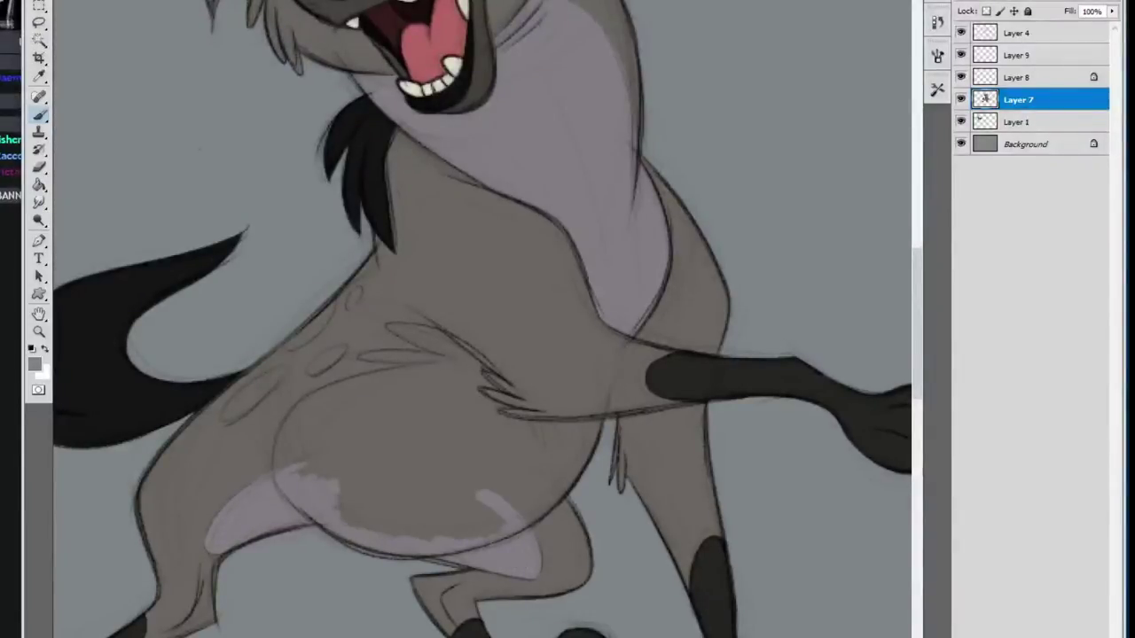
pyautogui.click(986, 12)
pyautogui.moveTo(282, 470); pyautogui.dragTo(306, 409)
# Darken the Background layer to a charcoal grey by lowering its lightness with Hue/Saturation
pyautogui.click(1025, 143)
pyautogui.hotkey('ctrl', 'u')
pyautogui.moveTo(775, 414); pyautogui.dragTo(717, 432)
pyautogui.click(927, 250)
# Fill the rest of the belly and its upper fur tufts with pale grey on Layer 7
pyautogui.click(1018, 100)
pyautogui.moveTo(507, 514)
pyautogui.mouseDown()
pyautogui.moveTo(595, 427)
pyautogui.moveTo(479, 523)
pyautogui.mouseUp()
pyautogui.moveTo(463, 527); pyautogui.dragTo(344, 523)
pyautogui.moveTo(417, 468); pyautogui.dragTo(539, 418)
pyautogui.moveTo(291, 424); pyautogui.dragTo(443, 369)
pyautogui.moveTo(440, 385); pyautogui.dragTo(377, 456)
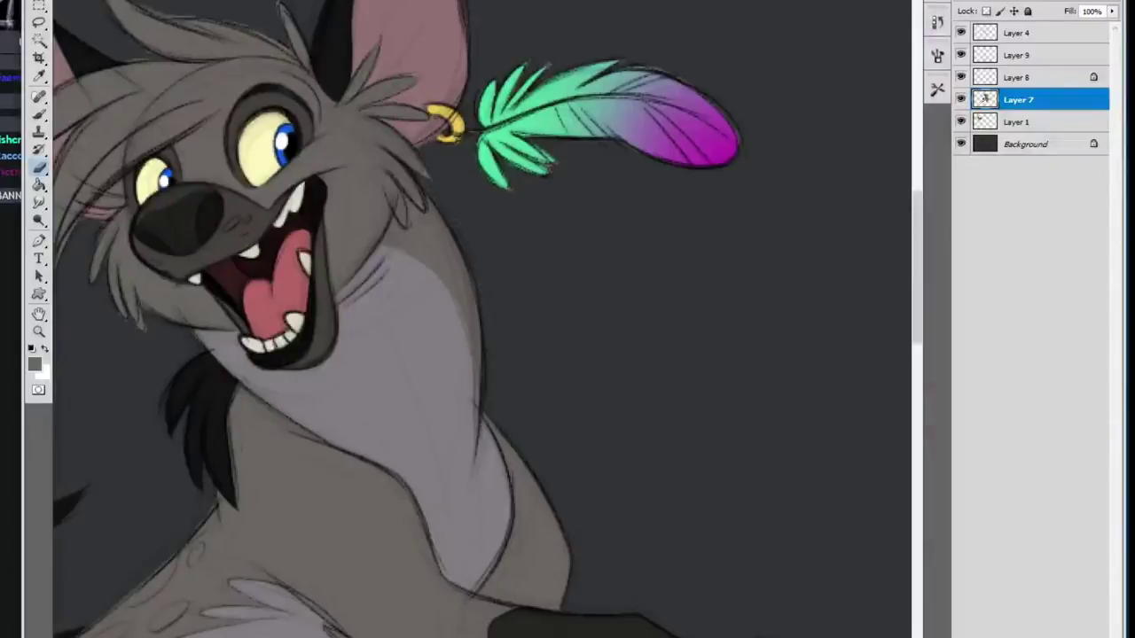
# Erase stray colour around the hyena's head, ears and feather on Layer 7
pyautogui.moveTo(582, 291); pyautogui.dragTo(721, 530)
pyautogui.moveTo(568, 293); pyautogui.dragTo(514, 355)
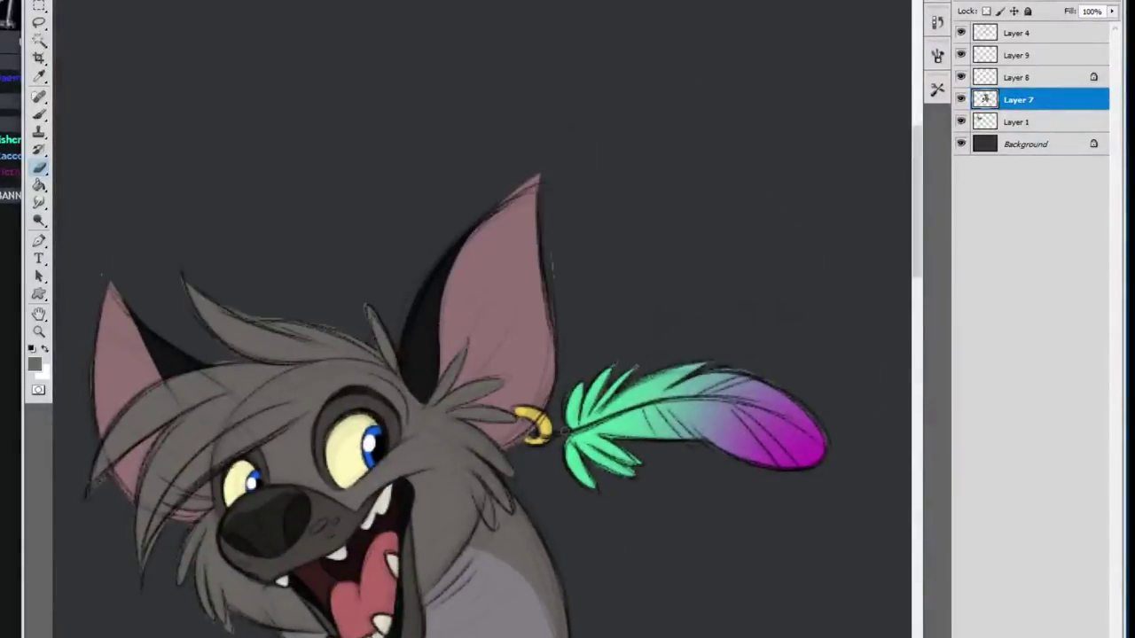
pyautogui.moveTo(619, 357); pyautogui.dragTo(494, 383)
pyautogui.moveTo(681, 282)
pyautogui.mouseDown()
pyautogui.moveTo(679, 270)
pyautogui.moveTo(364, 191)
pyautogui.mouseUp()
pyautogui.moveTo(431, 490); pyautogui.dragTo(410, 423)
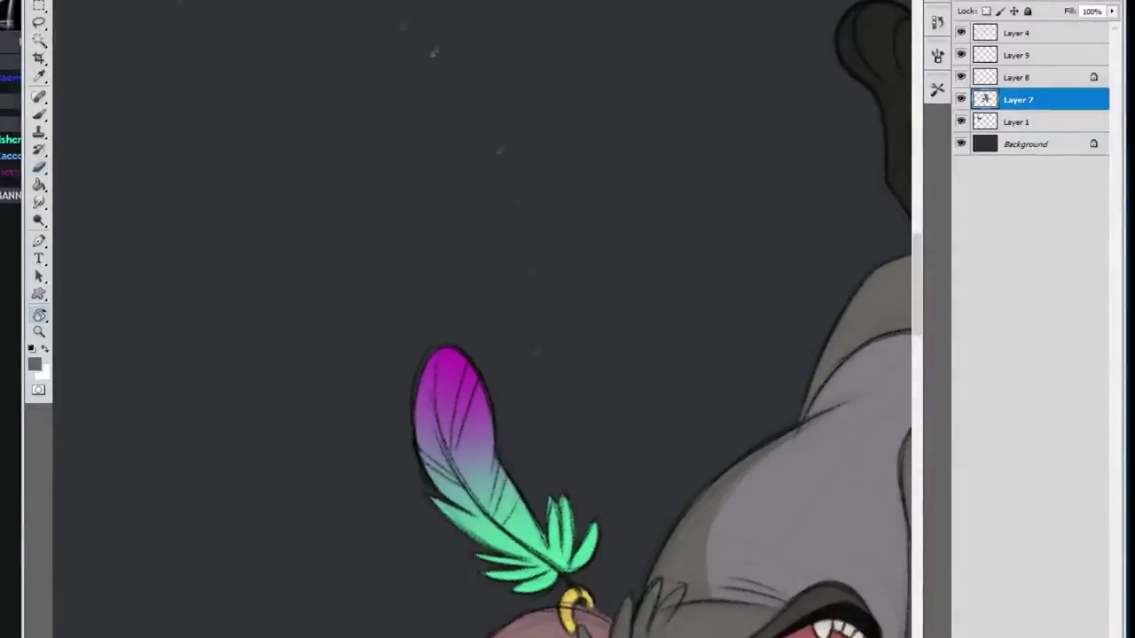
pyautogui.press('Escape')
pyautogui.moveTo(423, 340); pyautogui.dragTo(569, 301)
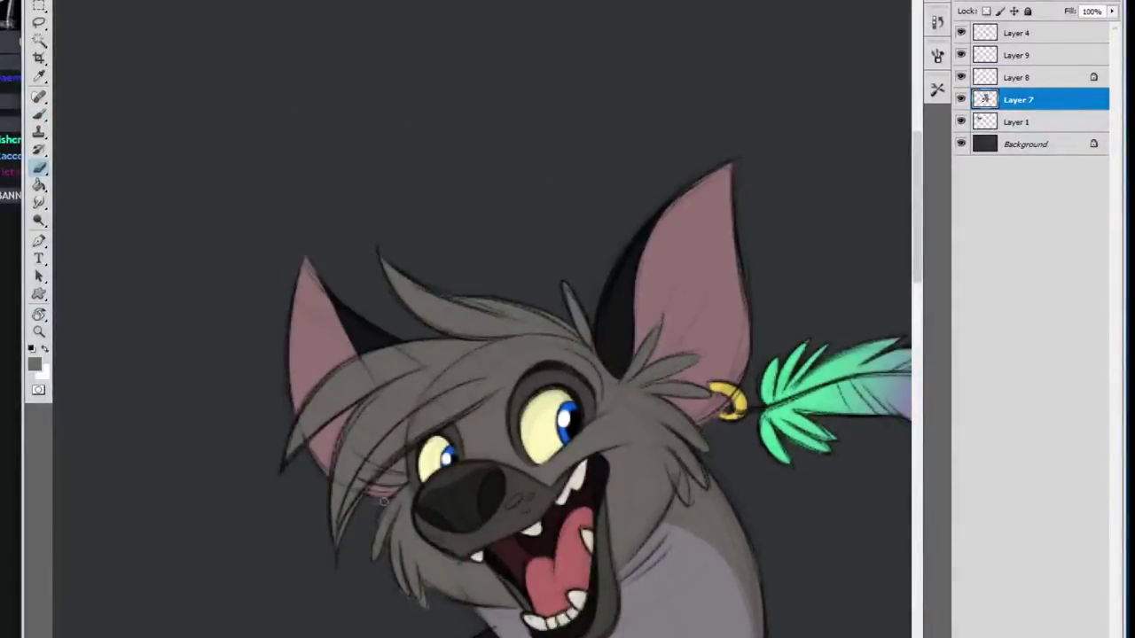
# Clean the colour edges around the tail, legs and paws on Layer 7 and paint the back spots pale grey
pyautogui.moveTo(621, 511); pyautogui.dragTo(829, 358)
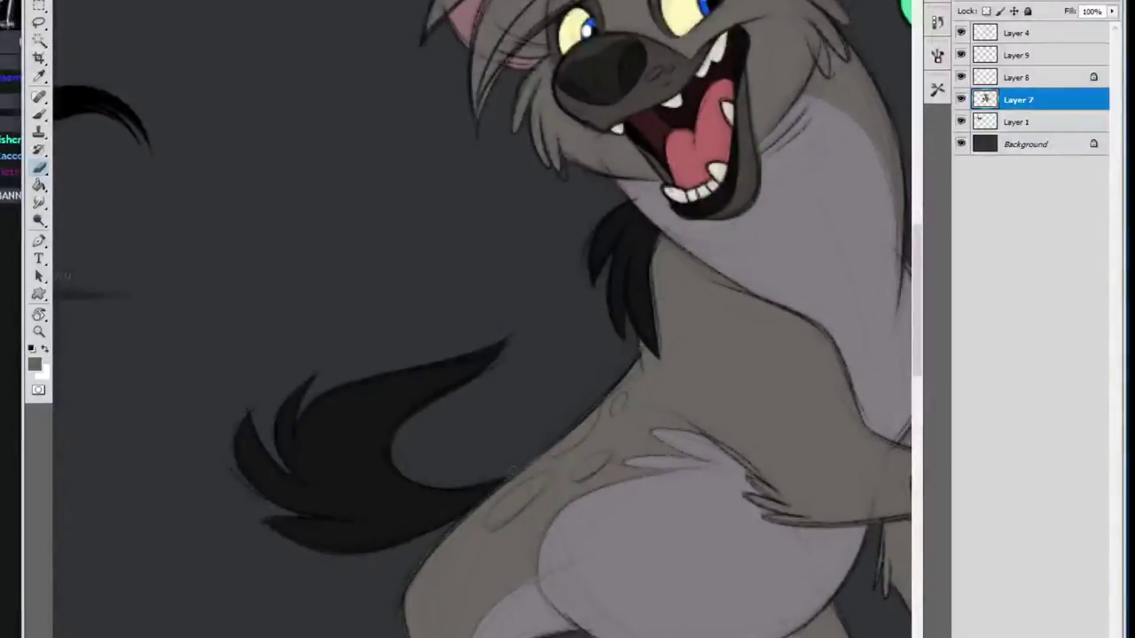
pyautogui.moveTo(568, 429); pyautogui.dragTo(519, 209)
pyautogui.moveTo(483, 244); pyautogui.dragTo(460, 370)
pyautogui.moveTo(462, 228); pyautogui.dragTo(477, 76)
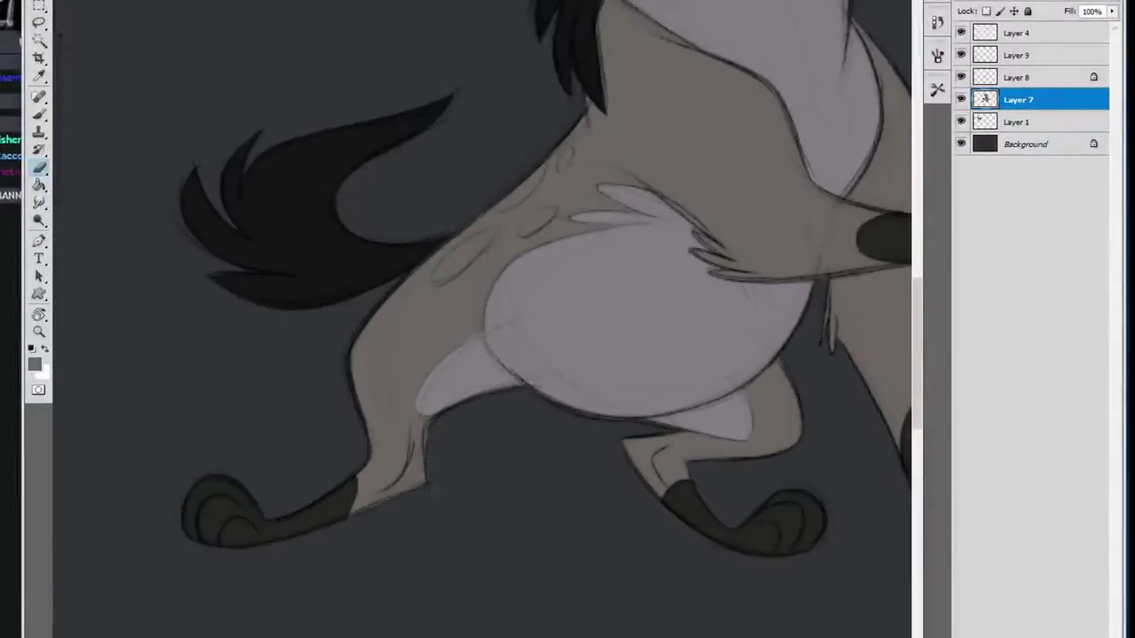
pyautogui.moveTo(909, 521); pyautogui.dragTo(710, 459)
pyautogui.moveTo(490, 83); pyautogui.dragTo(598, 409)
pyautogui.moveTo(398, 493); pyautogui.dragTo(341, 543)
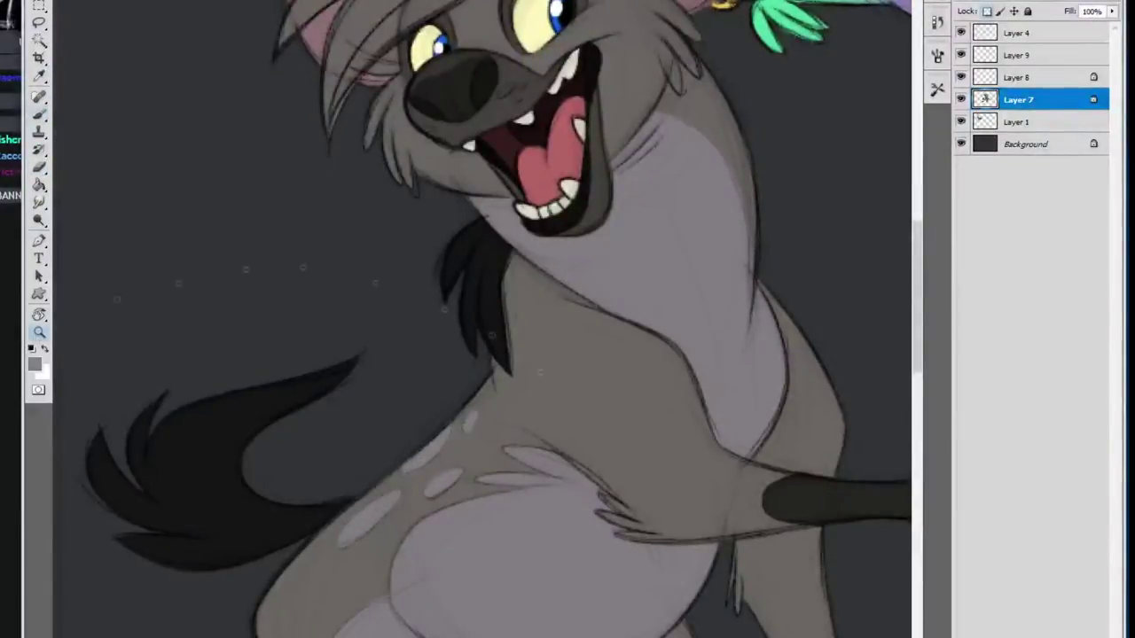
# Delete Layer 1 and turn the Background layer white by raising its lightness with Hue/Saturation
pyautogui.keyDown('alt'); pyautogui.click(540, 372); pyautogui.keyUp('alt')
pyautogui.click(1020, 122)
pyautogui.press('Delete')
pyautogui.click(1020, 100)
pyautogui.moveTo(671, 434); pyautogui.dragTo(600, 435)
pyautogui.click(1027, 122)
pyautogui.hotkey('ctrl', 'u')
pyautogui.moveTo(775, 413); pyautogui.dragTo(859, 426)
pyautogui.press('Return')
pyautogui.moveTo(753, 414); pyautogui.dragTo(708, 361)
# Merge Layer 7 through Layer 9 and raise the merged layer's lightness to about +13 with Hue/Saturation
pyautogui.click(1046, 100)
pyautogui.keyDown('shift'); pyautogui.click(1048, 55); pyautogui.keyUp('shift')
pyautogui.click(1116, 3)
pyautogui.click(1003, 253)
pyautogui.hotkey('ctrl', 'u')
pyautogui.moveTo(774, 412); pyautogui.dragTo(787, 415)
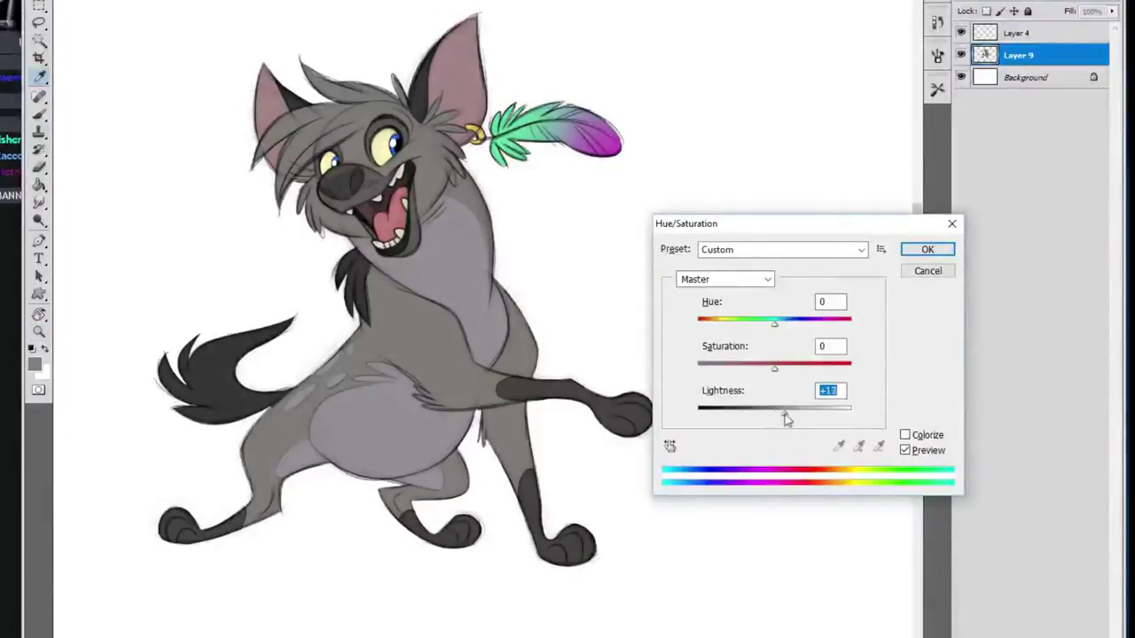
pyautogui.press('Return')
# Fill a rectangle behind the hyena with muted mauve on a new layer above the Background and shift its hue to green
pyautogui.press('z')
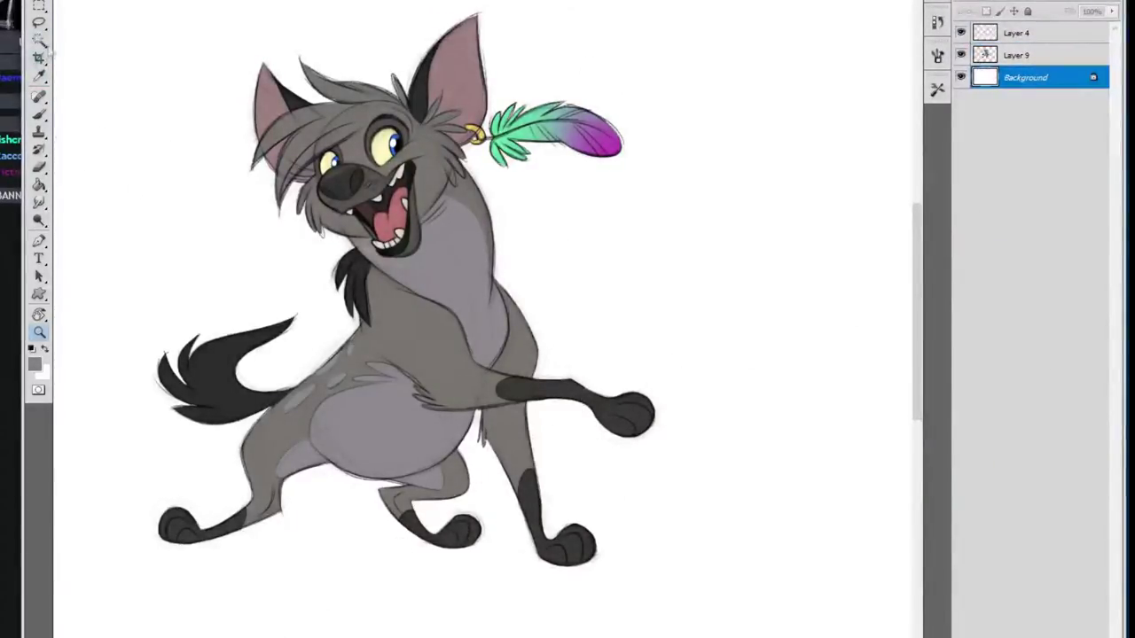
pyautogui.click(35, 364)
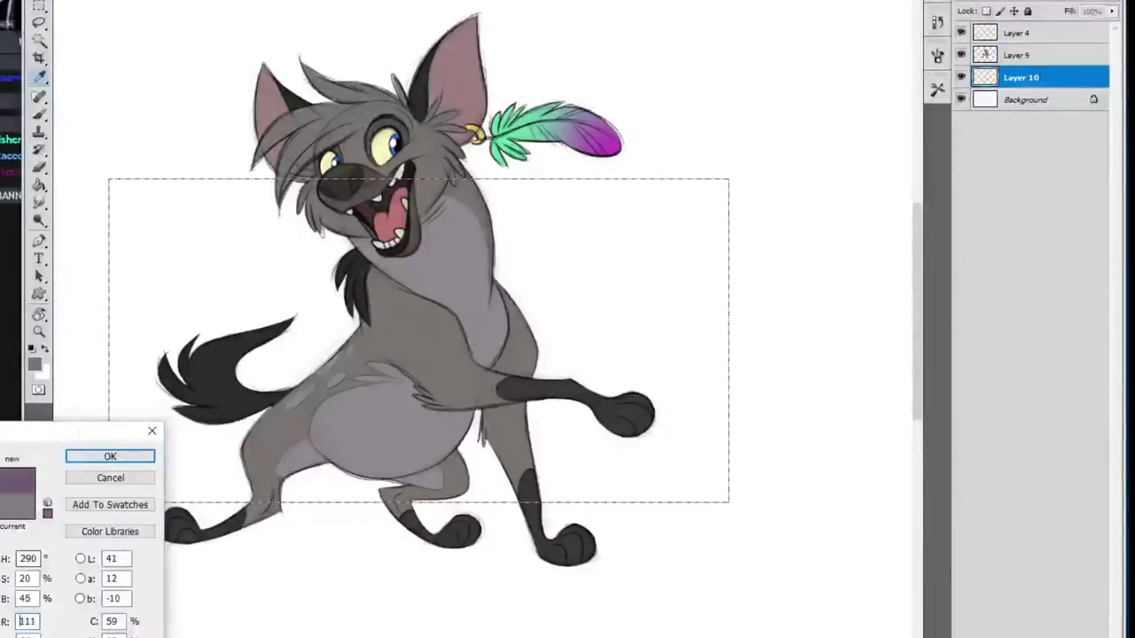
pyautogui.click(111, 455)
pyautogui.press('g')
pyautogui.click(222, 378)
pyautogui.hotkey('ctrl', 'u')
pyautogui.moveTo(776, 329); pyautogui.dragTo(703, 333)
pyautogui.click(928, 248)
# Transform the green rectangle into a tall upright panel centred behind the hyena and deselect it
pyautogui.hotkey('ctrl', 't')
pyautogui.moveTo(486, 613); pyautogui.dragTo(687, 284)
pyautogui.press('Return')
pyautogui.moveTo(517, 594); pyautogui.dragTo(488, 601)
pyautogui.hotkey('ctrl', 't')
pyautogui.moveTo(398, 637); pyautogui.dragTo(399, 595)
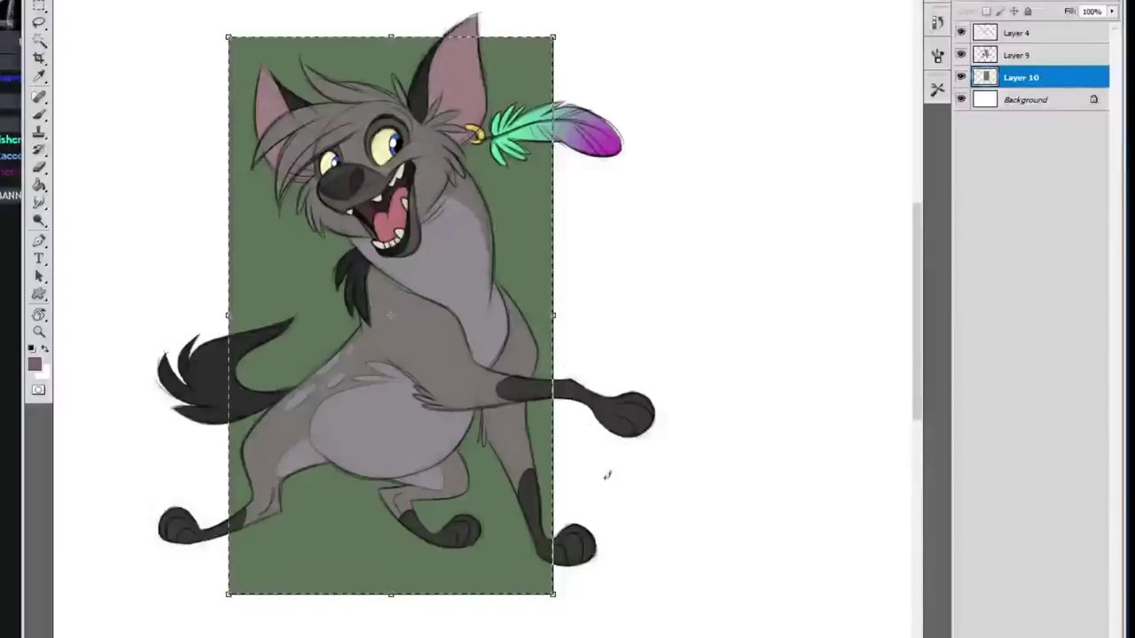
pyautogui.moveTo(391, 35); pyautogui.dragTo(391, 5)
pyautogui.press('Return')
pyautogui.moveTo(644, 512); pyautogui.dragTo(651, 529)
pyautogui.hotkey('ctrl', 'd')
pyautogui.press('z')
pyautogui.keyDown('alt'); pyautogui.click(569, 362); pyautogui.keyUp('alt')
pyautogui.moveTo(568, 362); pyautogui.dragTo(490, 435)
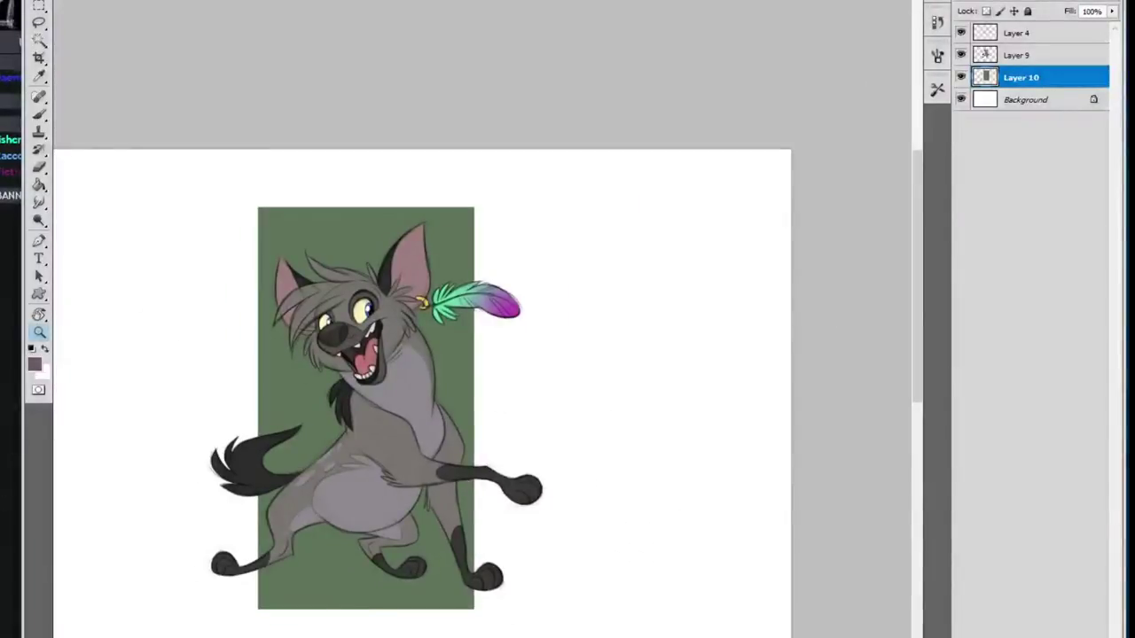
# Shift the background panel's colour from green to a muted, slightly darker purple with Hue/Saturation
pyautogui.hotkey('ctrl', 'u')
pyautogui.moveTo(774, 368); pyautogui.dragTo(740, 371)
pyautogui.hotkey('alt', 'Tab')
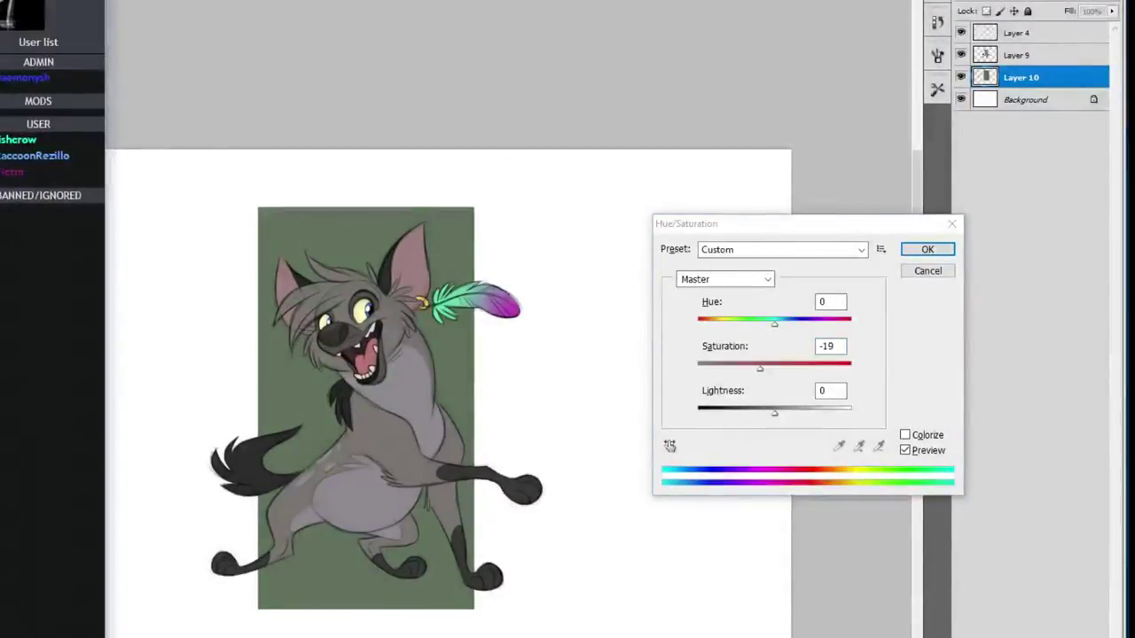
pyautogui.moveTo(774, 325); pyautogui.dragTo(773, 327)
pyautogui.moveTo(760, 368); pyautogui.dragTo(776, 370)
pyautogui.moveTo(774, 414); pyautogui.dragTo(768, 417)
pyautogui.moveTo(774, 325); pyautogui.dragTo(844, 327)
pyautogui.moveTo(768, 411); pyautogui.dragTo(768, 419)
pyautogui.press('Return')
# Roughen the purple panel's edges on Layer 10 with a textured brush
pyautogui.click(78, 0)
pyautogui.moveTo(195, 57); pyautogui.dragTo(195, 92)
pyautogui.click(171, 130)
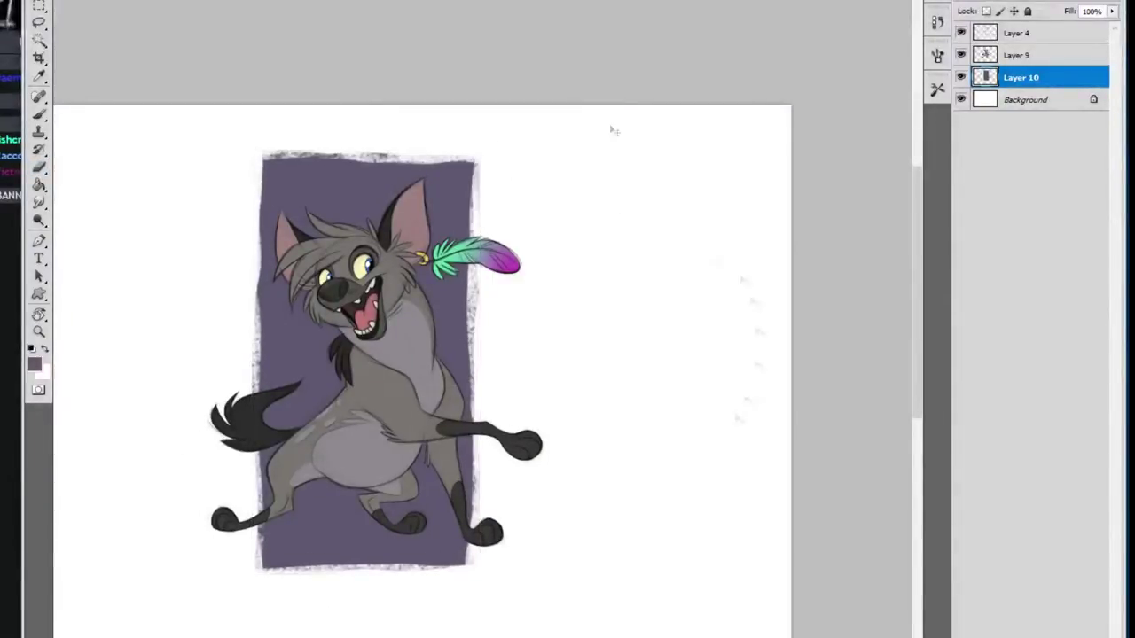
# Duplicate Layer 10, lock its transparent pixels, darken the copy to black, and try a mottled eraser texture over it
pyautogui.hotkey('ctrl', 'j')
pyautogui.click(986, 12)
pyautogui.hotkey('ctrl', 'u')
pyautogui.moveTo(775, 411); pyautogui.dragTo(697, 411)
pyautogui.click(927, 250)
pyautogui.press('e')
pyautogui.moveTo(218, 261); pyautogui.dragTo(479, 133)
pyautogui.hotkey('ctrl', 'z')
pyautogui.click(82, 2)
pyautogui.click(115, 155)
pyautogui.moveTo(203, 266); pyautogui.dragTo(462, 160)
pyautogui.moveTo(470, 177)
pyautogui.mouseDown()
pyautogui.moveTo(153, 473)
pyautogui.moveTo(513, 315)
pyautogui.moveTo(498, 160)
pyautogui.moveTo(431, 592)
pyautogui.moveTo(464, 151)
pyautogui.mouseUp()
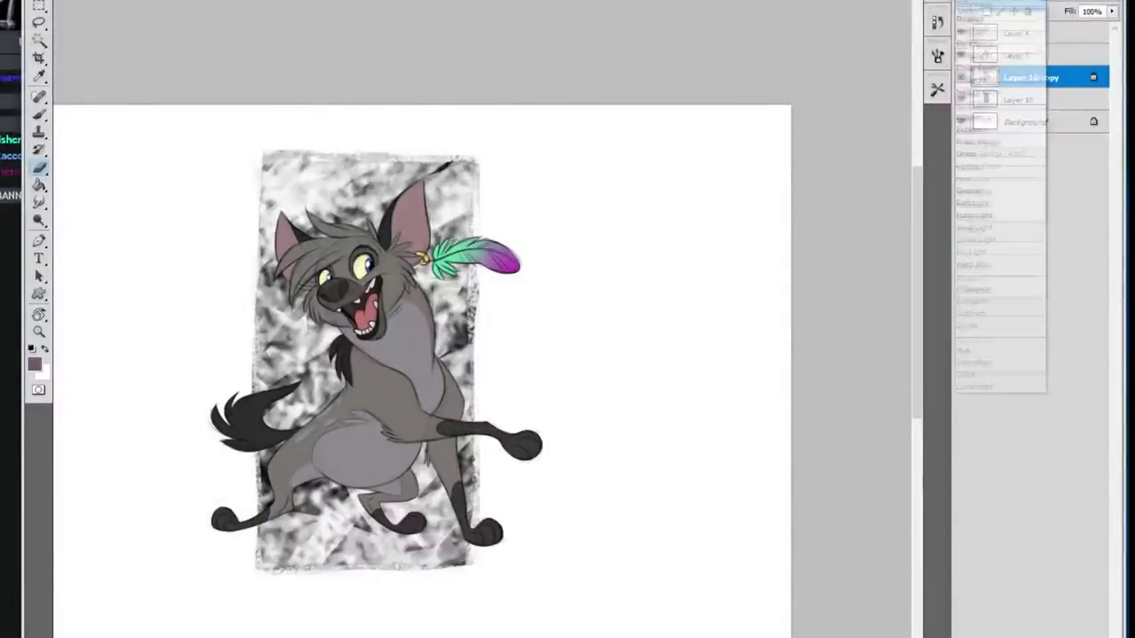
# Try different blend modes for the mottled texture on the Layer 10 copy
pyautogui.hotkey('alt', 'shift', 'm')
pyautogui.moveTo(1111, 11); pyautogui.dragTo(1073, 22)
pyautogui.click(1005, 152)
# Try painting the Layer 10 copy dark purple with another brush and a different blend mode, and undo the attempt
pyautogui.click(35, 365)
pyautogui.click(109, 456)
pyautogui.press('b')
pyautogui.click(82, 2)
pyautogui.click(56, 51)
pyautogui.moveTo(195, 266)
pyautogui.mouseDown()
pyautogui.moveTo(444, 110)
pyautogui.moveTo(360, 589)
pyautogui.mouseUp()
pyautogui.click(1002, 1)
pyautogui.click(985, 130)
pyautogui.hotkey('ctrl', 'z')
pyautogui.hotkey('ctrl', 'z')
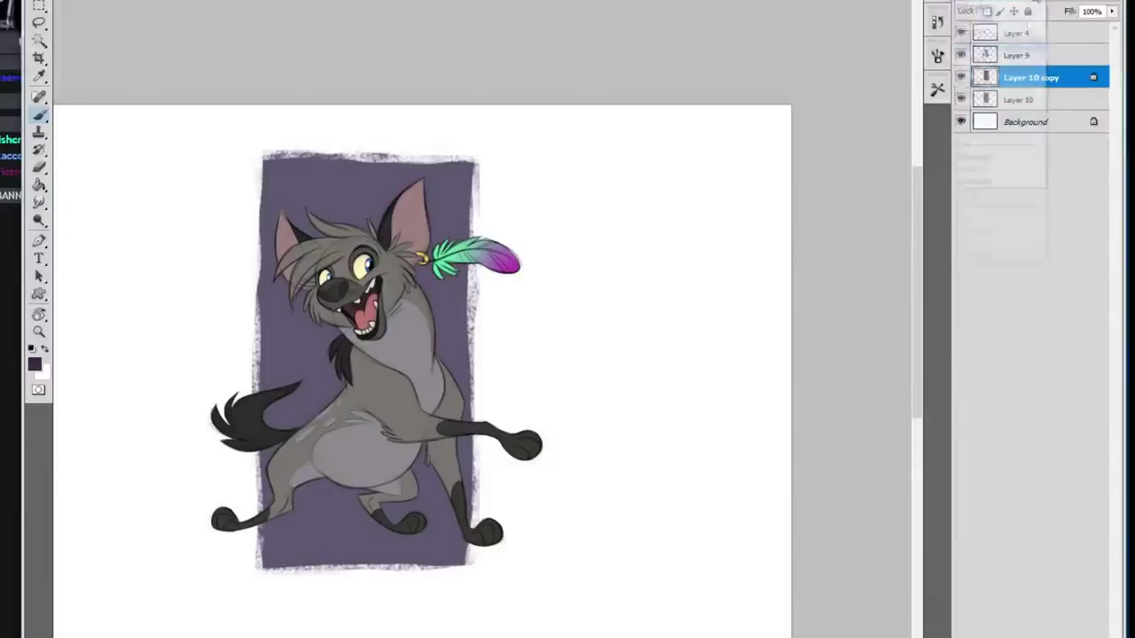
# Try erasing speckled patches across the Layer 10 copy with another textured brush
pyautogui.click(961, 77)
pyautogui.click(81, 2)
pyautogui.moveTo(196, 59); pyautogui.dragTo(195, 123)
pyautogui.click(182, 44)
pyautogui.moveTo(265, 181); pyautogui.dragTo(303, 154)
pyautogui.moveTo(403, 66)
pyautogui.mouseDown()
pyautogui.moveTo(316, 88)
pyautogui.moveTo(463, 220)
pyautogui.mouseUp()
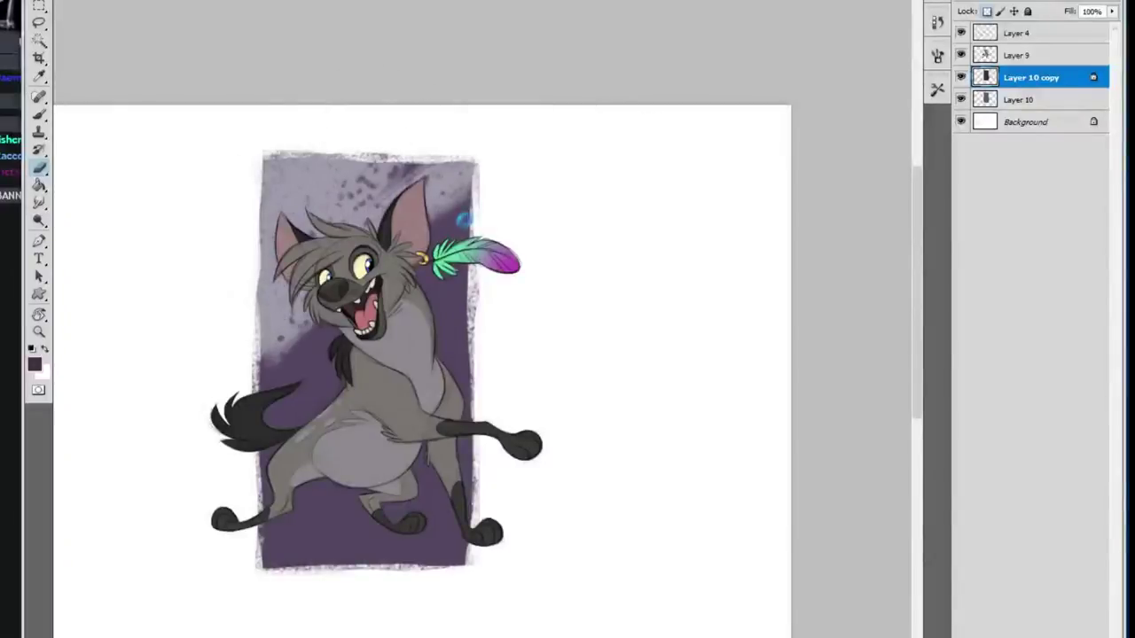
pyautogui.moveTo(497, 311)
pyautogui.mouseDown()
pyautogui.moveTo(302, 399)
pyautogui.moveTo(506, 544)
pyautogui.moveTo(293, 505)
pyautogui.mouseUp()
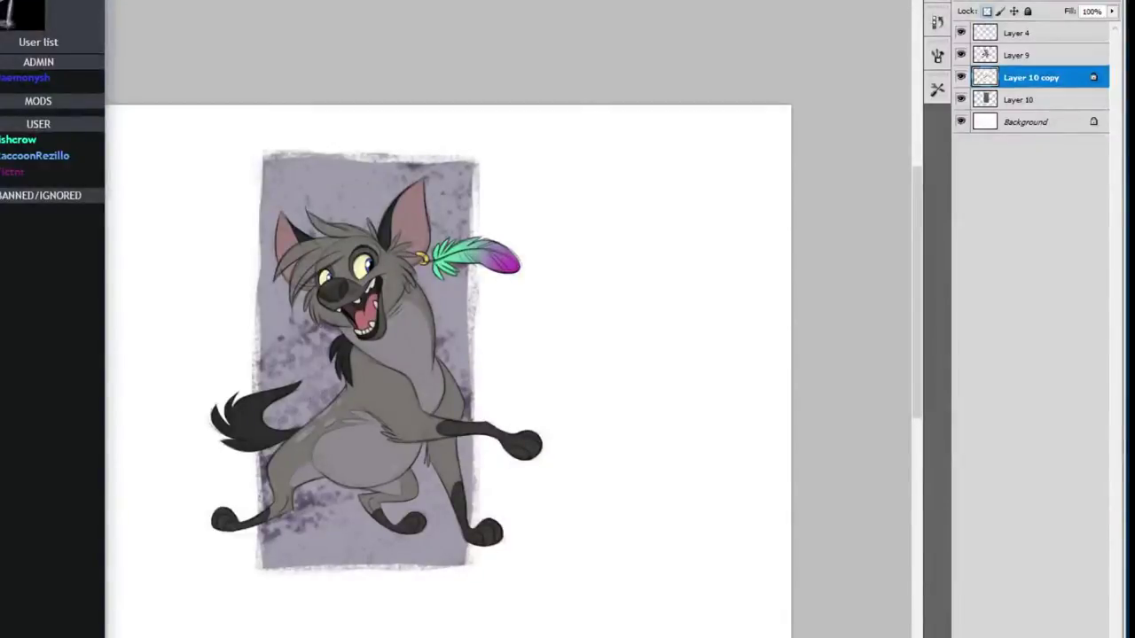
# Undo the last speckled eraser strokes on the Layer 10 copy
pyautogui.hotkey('ctrl', 'alt', 'z')
pyautogui.hotkey('ctrl', 'alt', 'z')
pyautogui.hotkey('ctrl', 'alt', 'z')
pyautogui.hotkey('ctrl', 'alt', 'z')
pyautogui.hotkey('ctrl', 'alt', 'z')
pyautogui.hotkey('ctrl', 'alt', 'z')
# Try erasing the Layer 10 copy down to faint dark speckles and cycle through its blend modes
pyautogui.moveTo(351, 261)
pyautogui.mouseDown()
pyautogui.moveTo(475, 501)
pyautogui.moveTo(372, 416)
pyautogui.moveTo(390, 425)
pyautogui.mouseUp()
pyautogui.click(1019, 1)
pyautogui.click(1012, 55)
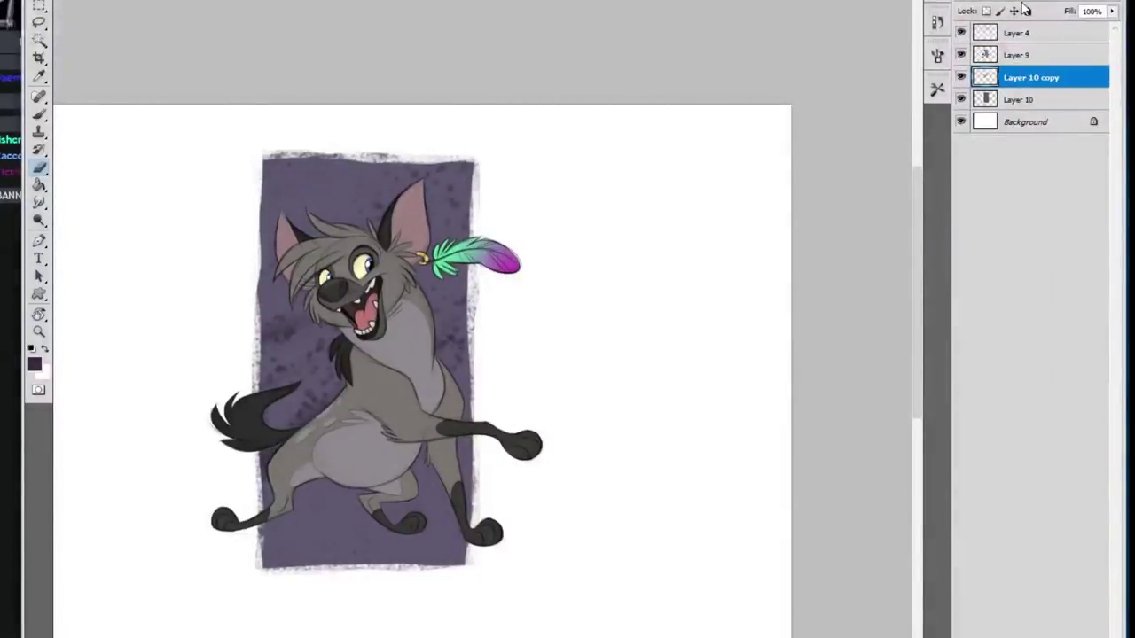
pyautogui.press('Down')
pyautogui.press('Down')
# Make a fresh duplicate of Layer 10 and turn it black by lowering its lightness with Hue/Saturation
pyautogui.click(1033, 77)
pyautogui.hotkey('ctrl', 'j')
pyautogui.hotkey('ctrl', 'u')
pyautogui.moveTo(775, 413); pyautogui.dragTo(699, 413)
pyautogui.click(927, 248)
# Erase most of the black Layer 10 copy with softer textured brushes, leaving faint dark streaks on the panel
pyautogui.moveTo(252, 195); pyautogui.dragTo(297, 182)
pyautogui.hotkey('ctrl', 'z')
pyautogui.click(76, 1)
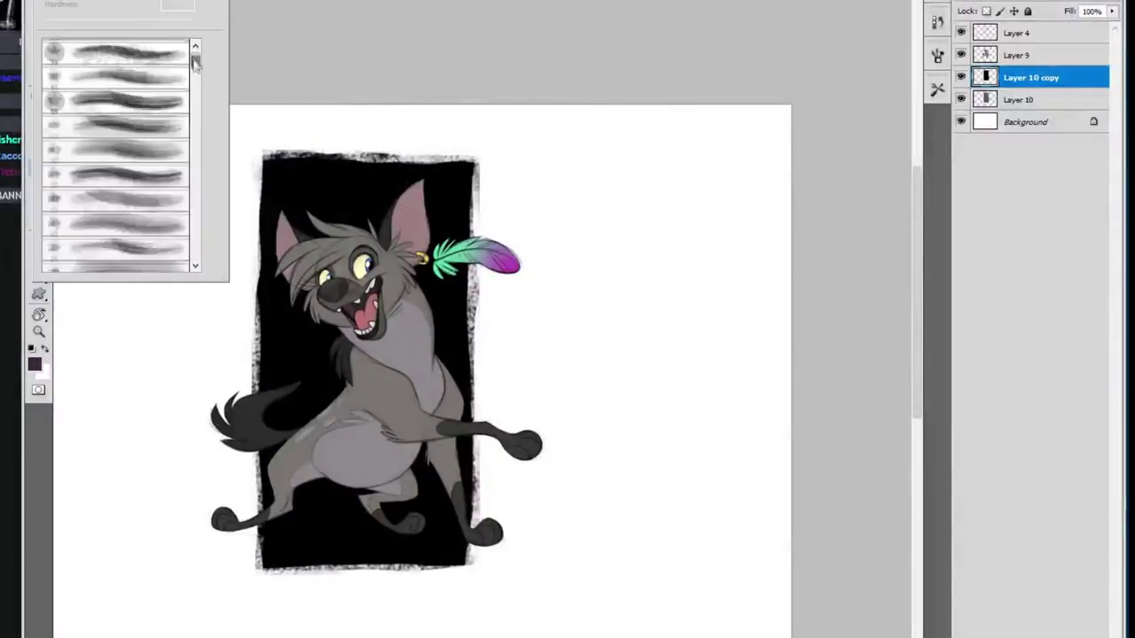
pyautogui.moveTo(196, 64); pyautogui.dragTo(195, 87)
pyautogui.click(124, 200)
pyautogui.moveTo(266, 208); pyautogui.dragTo(332, 164)
pyautogui.hotkey('ctrl', 'z')
pyautogui.moveTo(181, 282)
pyautogui.mouseDown()
pyautogui.moveTo(468, 596)
pyautogui.moveTo(533, 117)
pyautogui.moveTo(390, 191)
pyautogui.mouseUp()
pyautogui.click(75, 1)
pyautogui.moveTo(196, 64); pyautogui.dragTo(195, 85)
pyautogui.doubleClick(78, 92)
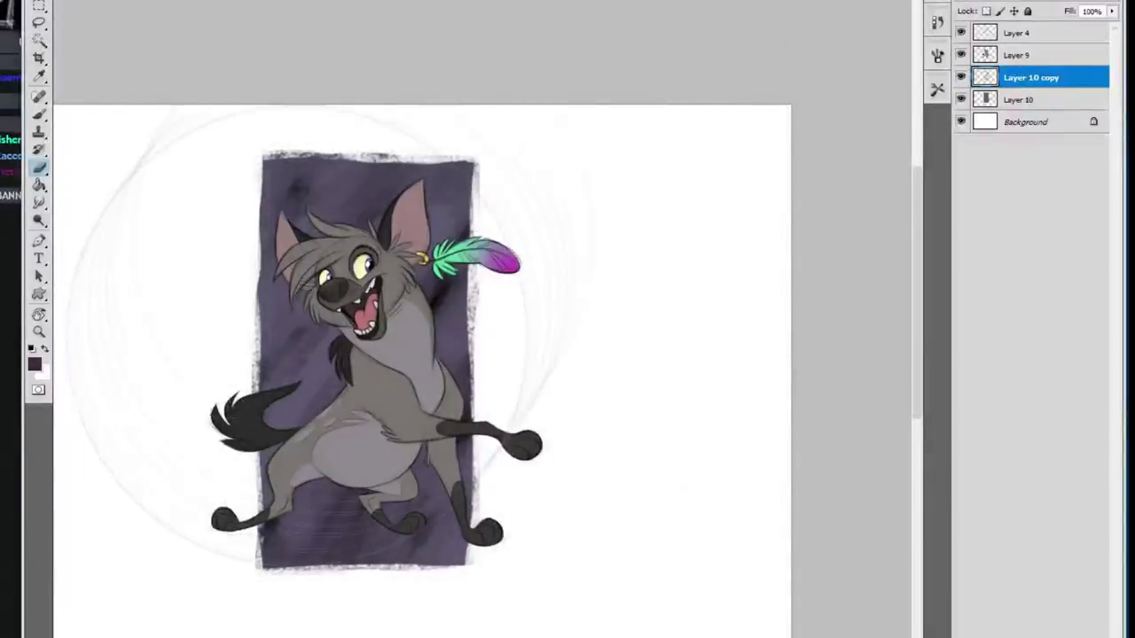
# Lock the Layer 10 copy's transparent pixels and paint its streaks in warm red and orange
pyautogui.click(34, 363)
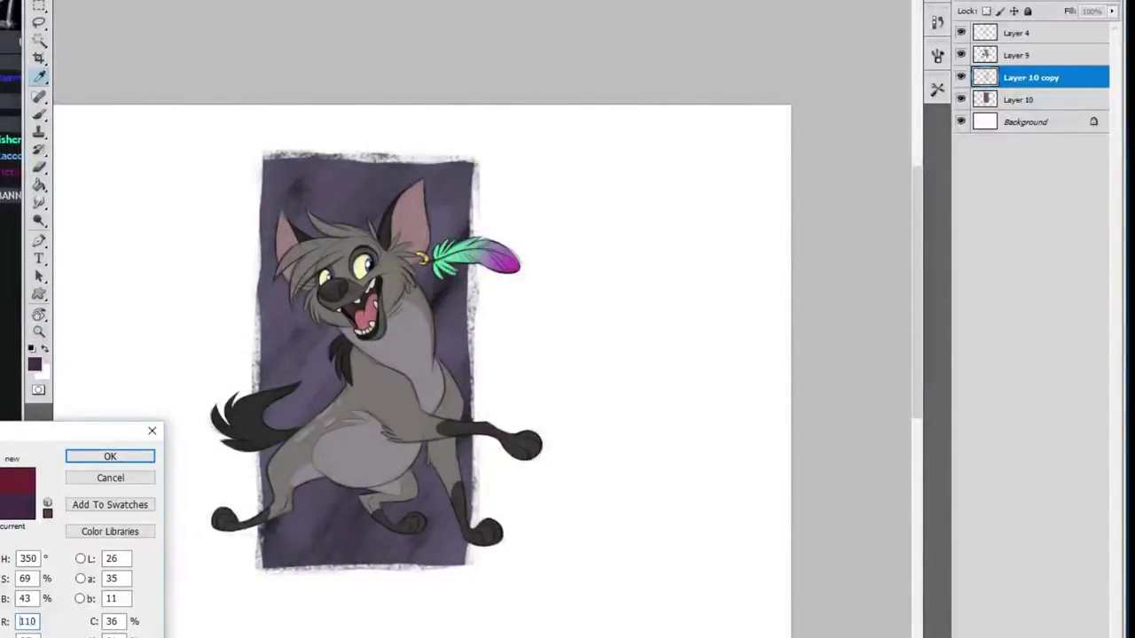
pyautogui.click(110, 457)
pyautogui.click(986, 12)
pyautogui.moveTo(289, 208); pyautogui.dragTo(355, 168)
pyautogui.moveTo(275, 554); pyautogui.dragTo(322, 600)
pyautogui.moveTo(381, 554); pyautogui.dragTo(444, 505)
# Try Screen and other blend modes for the orange streaks on the Layer 10 copy
pyautogui.click(993, 1)
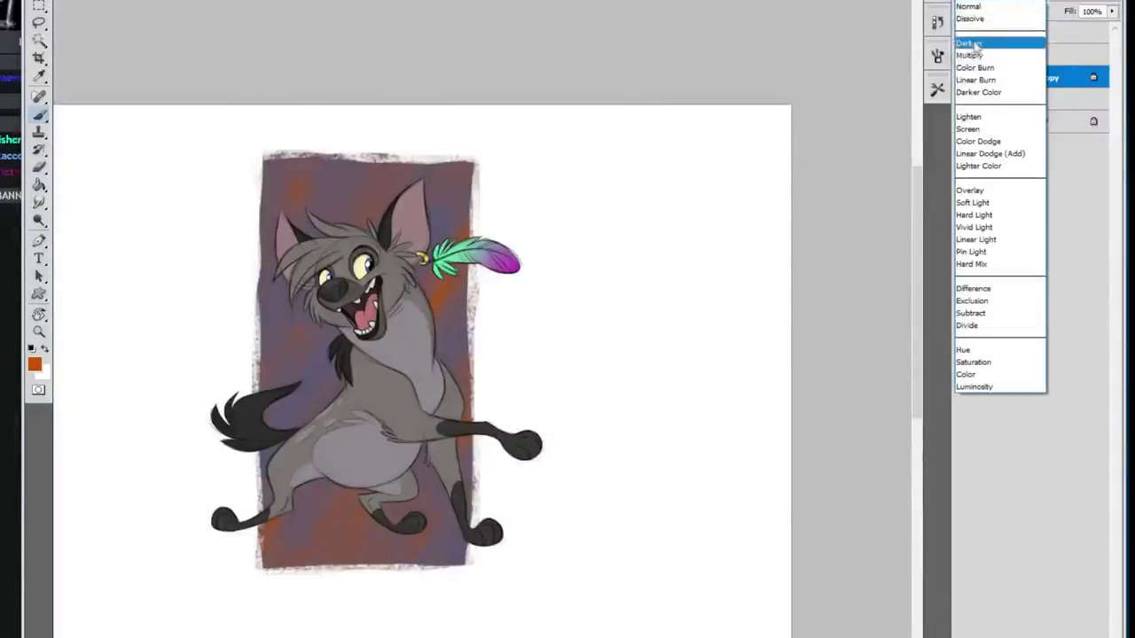
pyautogui.click(975, 129)
pyautogui.press('Down')
pyautogui.press('Down')
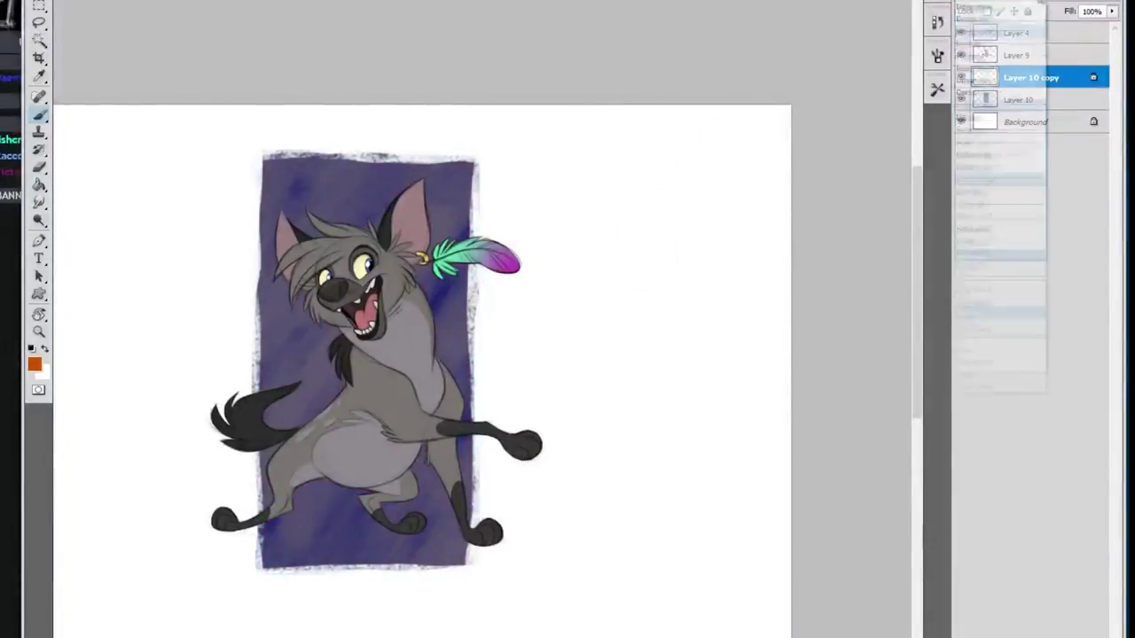
pyautogui.press('Down')
# Try shifting the streaks' hue with Hue/Saturation and merging the Layer 10 copy with Layer 10
pyautogui.hotkey('ctrl', 'u')
pyautogui.moveTo(777, 326); pyautogui.dragTo(712, 347)
pyautogui.click(928, 248)
pyautogui.keyDown('shift'); pyautogui.click(1020, 99); pyautogui.keyUp('shift')
pyautogui.hotkey('ctrl', 'e')
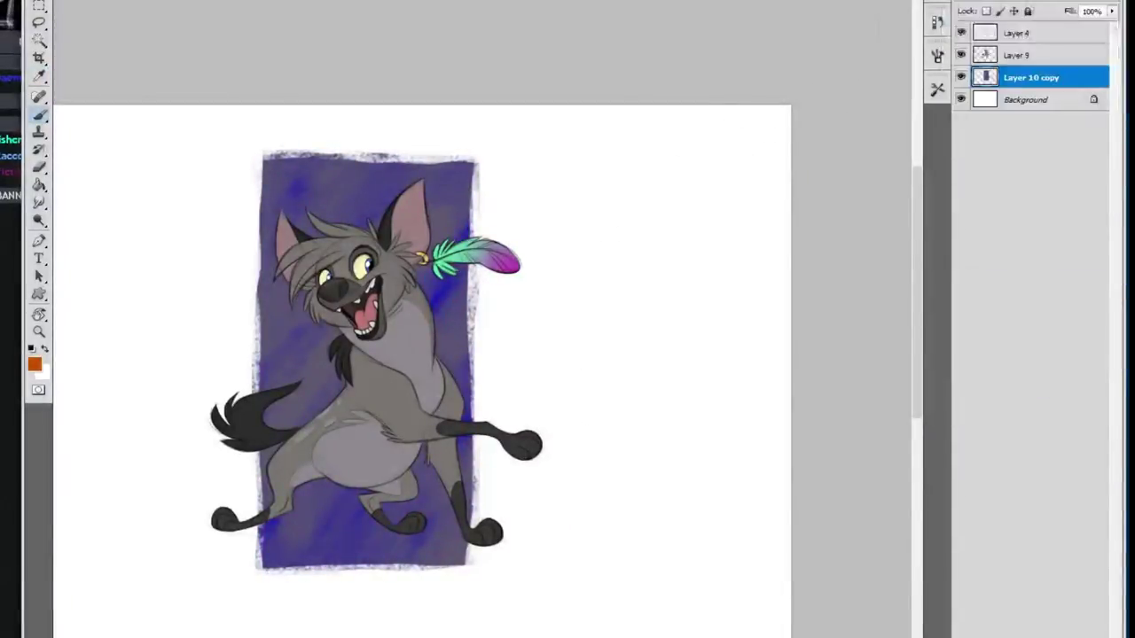
# Try other hue and saturation values on the merged panel, cancel them, and undo the merge and recolouring
pyautogui.hotkey('ctrl', 'u')
pyautogui.moveTo(776, 325); pyautogui.dragTo(735, 330)
pyautogui.moveTo(775, 369); pyautogui.dragTo(786, 418)
pyautogui.click(927, 271)
pyautogui.hotkey('ctrl', 'alt', 'z')
pyautogui.hotkey('ctrl', 'alt', 'z')
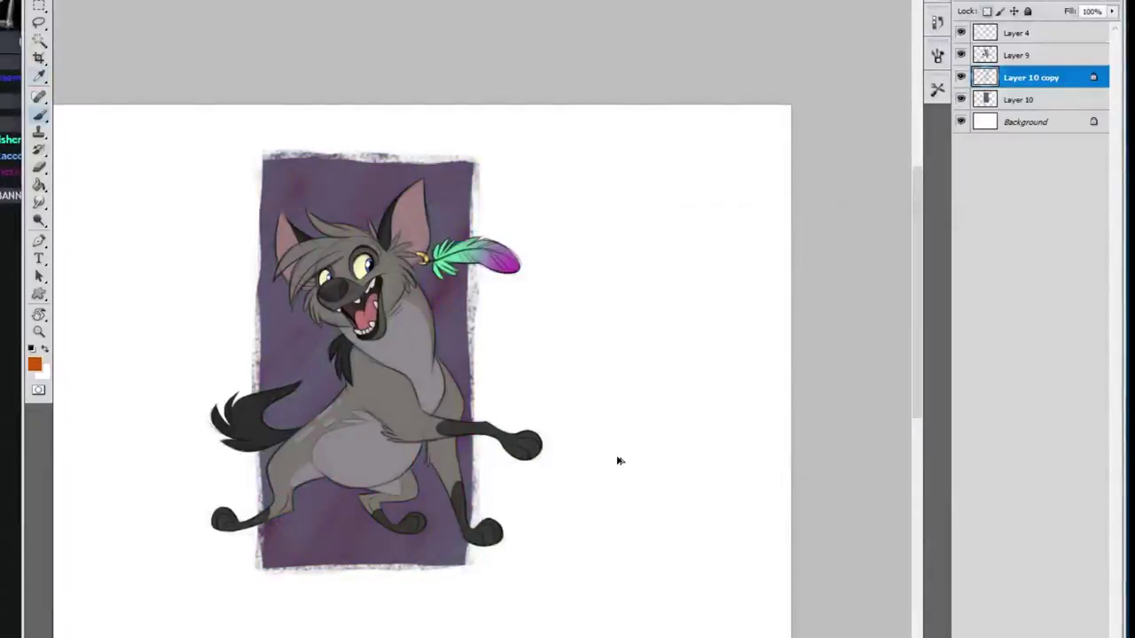
# Adjust the hue of the streaks and of Layer 10 with Hue/Saturation, and merge the Layer 10 copy into Layer 10
pyautogui.hotkey('ctrl', 'u')
pyautogui.moveTo(775, 325)
pyautogui.mouseDown()
pyautogui.moveTo(758, 342)
pyautogui.moveTo(846, 328)
pyautogui.moveTo(760, 342)
pyautogui.mouseUp()
pyautogui.click(928, 249)
pyautogui.click(1019, 99)
pyautogui.hotkey('ctrl', 'u')
pyautogui.click(927, 249)
pyautogui.click(1027, 77)
pyautogui.hotkey('ctrl', 'e')
# Try a brush stroke and an eraser mark on the panel, undo both, and choose another eraser tip
pyautogui.moveTo(253, 580); pyautogui.dragTo(253, 137)
pyautogui.hotkey('ctrl', 'z')
pyautogui.press('e')
pyautogui.click(359, 243)
pyautogui.hotkey('ctrl', 'z')
pyautogui.click(84, 0)
pyautogui.moveTo(195, 64)
pyautogui.mouseDown()
pyautogui.moveTo(196, 174)
pyautogui.moveTo(194, 135)
pyautogui.mouseUp()
pyautogui.doubleClick(142, 190)
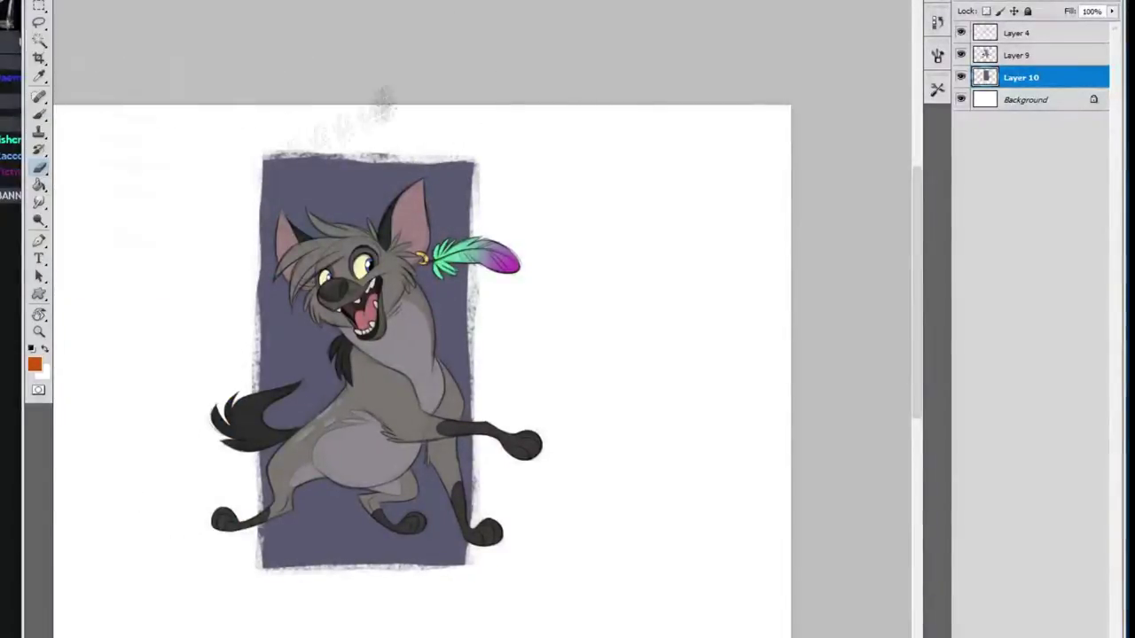
# Duplicate Layer 10 and darken the copy to black with Hue/Saturation
pyautogui.hotkey('ctrl', 'j')
pyautogui.hotkey('ctrl', 'u')
pyautogui.moveTo(763, 403); pyautogui.dragTo(671, 403)
pyautogui.click(928, 249)
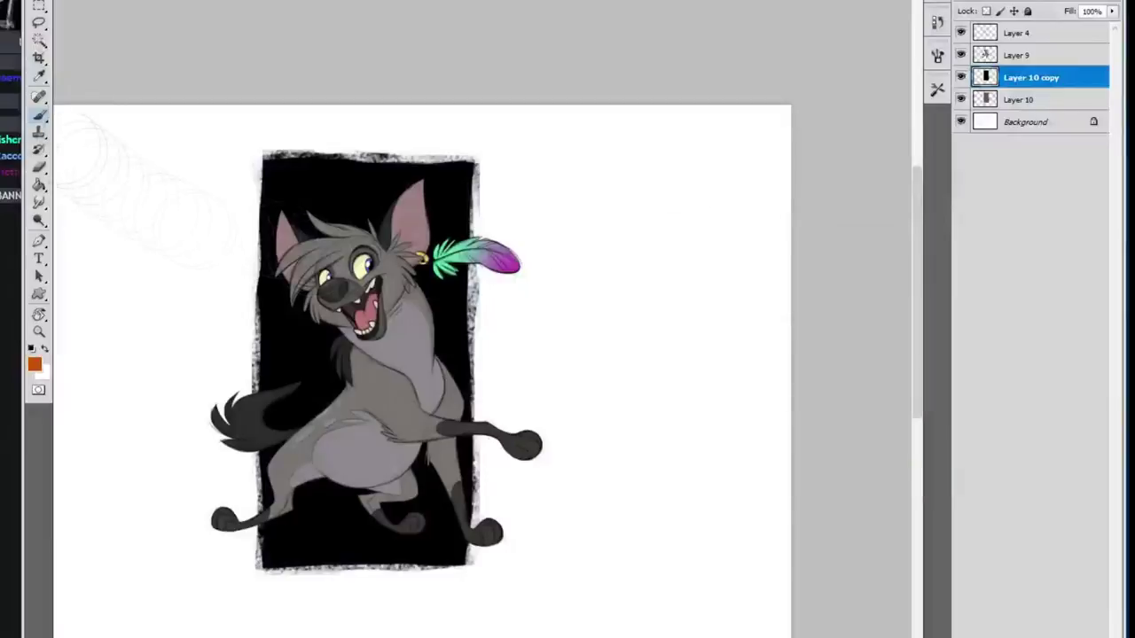
# Erase irregular patches from the black Layer 10 copy with a textured tip, leaving dark mottling behind the hyena
pyautogui.click(53, 2)
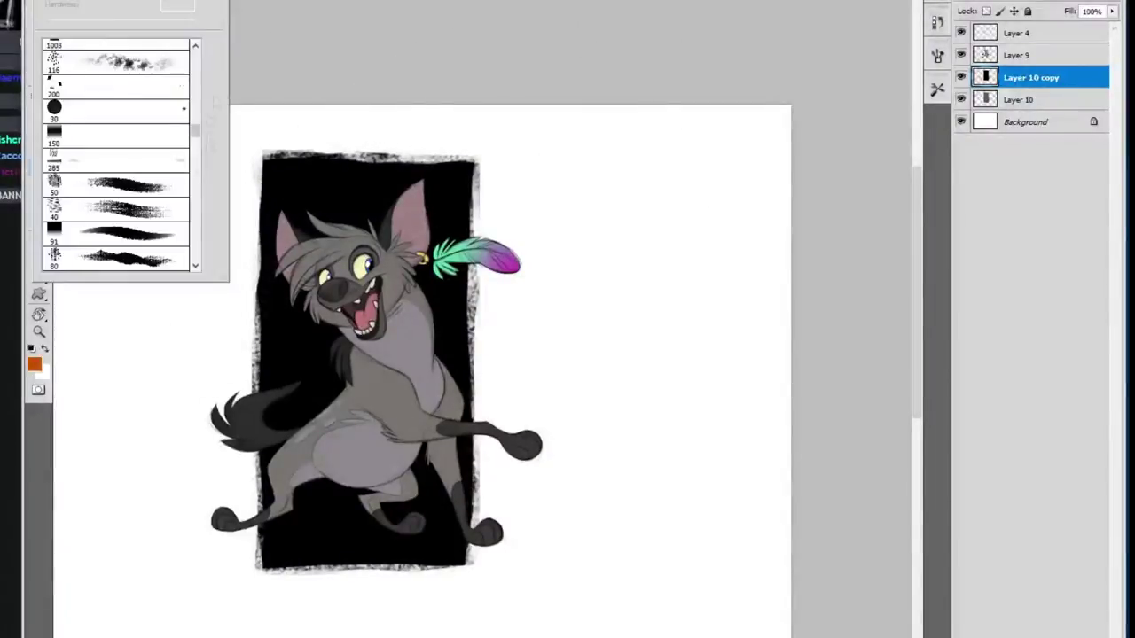
pyautogui.moveTo(196, 133); pyautogui.dragTo(196, 256)
pyautogui.doubleClick(124, 204)
pyautogui.moveTo(444, 191)
pyautogui.mouseDown()
pyautogui.moveTo(391, 523)
pyautogui.moveTo(452, 354)
pyautogui.mouseUp()
pyautogui.moveTo(284, 195); pyautogui.dragTo(275, 283)
pyautogui.moveTo(390, 284); pyautogui.dragTo(443, 204)
pyautogui.moveTo(302, 195); pyautogui.dragTo(293, 407)
pyautogui.moveTo(328, 346)
pyautogui.mouseDown()
pyautogui.moveTo(293, 408)
pyautogui.moveTo(315, 524)
pyautogui.moveTo(382, 532)
pyautogui.mouseUp()
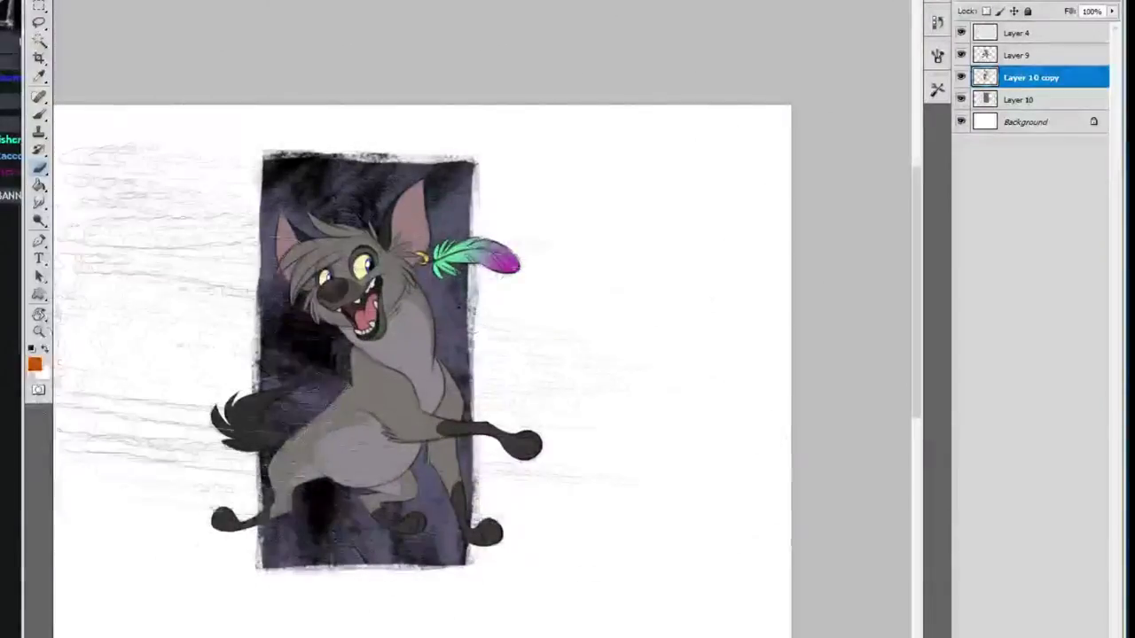
pyautogui.moveTo(310, 408); pyautogui.dragTo(301, 346)
pyautogui.moveTo(452, 293); pyautogui.dragTo(443, 186)
pyautogui.moveTo(346, 168); pyautogui.dragTo(275, 212)
# Lock the copy's transparent pixels, pick a dark purple for its mottling, and fine-tune its colour with Hue/Saturation
pyautogui.click(986, 11)
pyautogui.click(34, 365)
pyautogui.click(110, 456)
pyautogui.press('b')
pyautogui.hotkey('ctrl', 'u')
pyautogui.moveTo(775, 326); pyautogui.dragTo(784, 325)
pyautogui.click(928, 249)
# Lower the Layer 10 copy's opacity and merge it with Layer 10
pyautogui.click(1112, 1)
pyautogui.moveTo(1114, 7); pyautogui.dragTo(1070, 15)
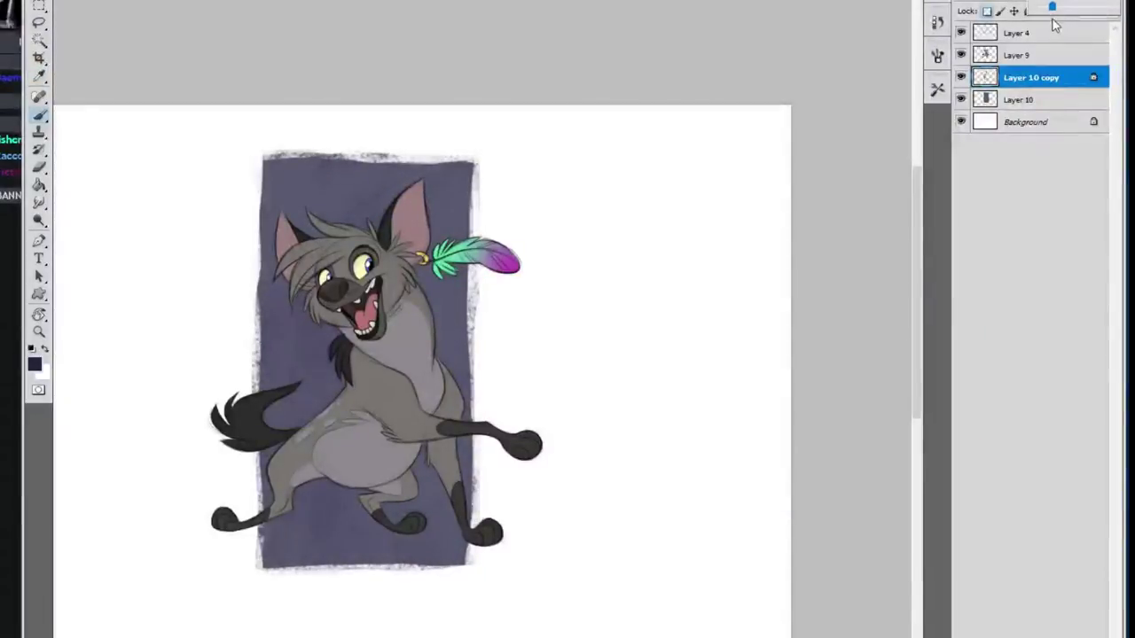
pyautogui.keyDown('shift'); pyautogui.click(1018, 99); pyautogui.keyUp('shift')
pyautogui.click(1121, 1)
pyautogui.click(959, 245)
# Lighten the merged purple panel with Hue/Saturation and roughen its edges with the textured eraser
pyautogui.hotkey('ctrl', 'u')
pyautogui.moveTo(775, 325); pyautogui.dragTo(781, 357)
pyautogui.moveTo(775, 413); pyautogui.dragTo(785, 457)
pyautogui.press('Return')
pyautogui.press('e')
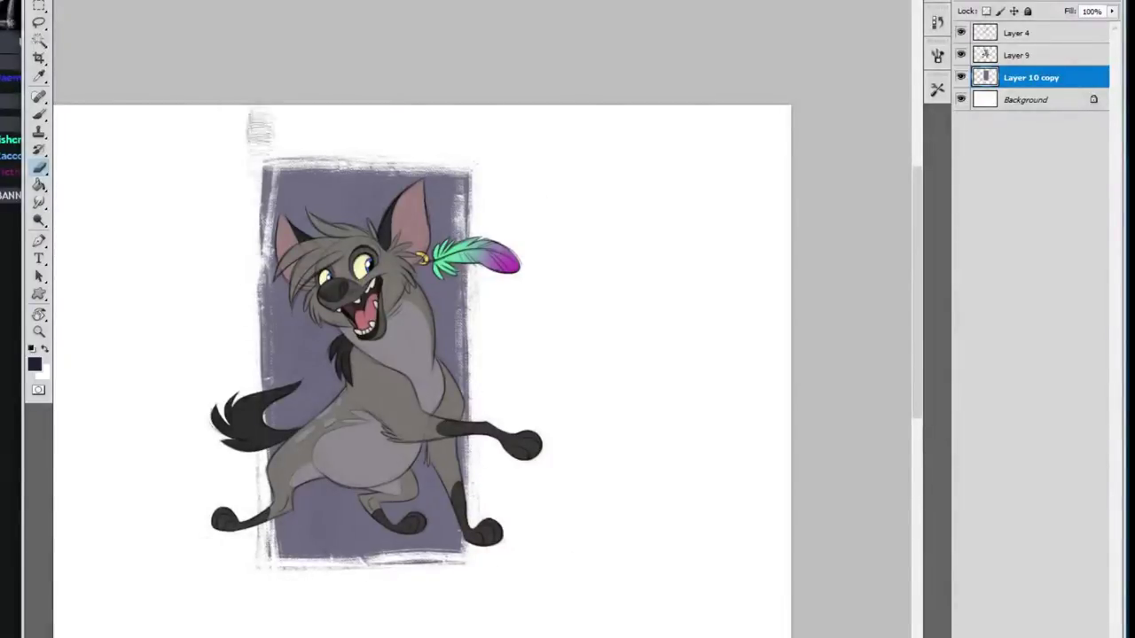
# Enlarge the purple panel with Free Transform and widen its sides slightly behind the hyena
pyautogui.hotkey('ctrl', 't')
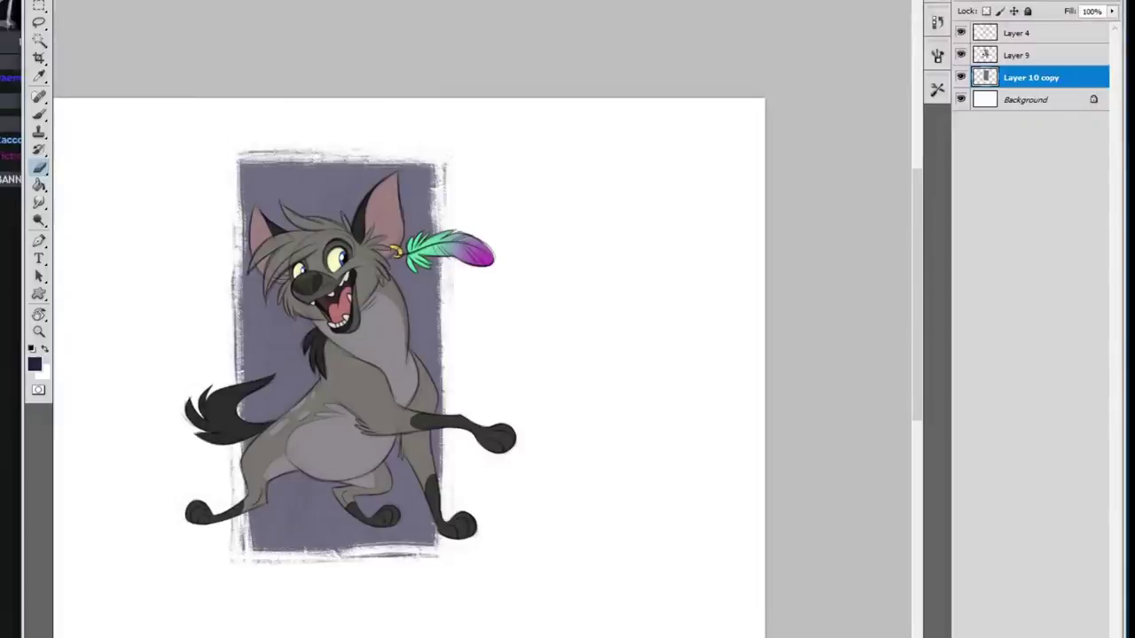
pyautogui.hotkey('ctrl', 't')
pyautogui.moveTo(452, 147); pyautogui.dragTo(471, 133)
pyautogui.moveTo(436, 319); pyautogui.dragTo(431, 319)
pyautogui.moveTo(228, 355); pyautogui.dragTo(225, 355)
pyautogui.moveTo(466, 355); pyautogui.dragTo(471, 355)
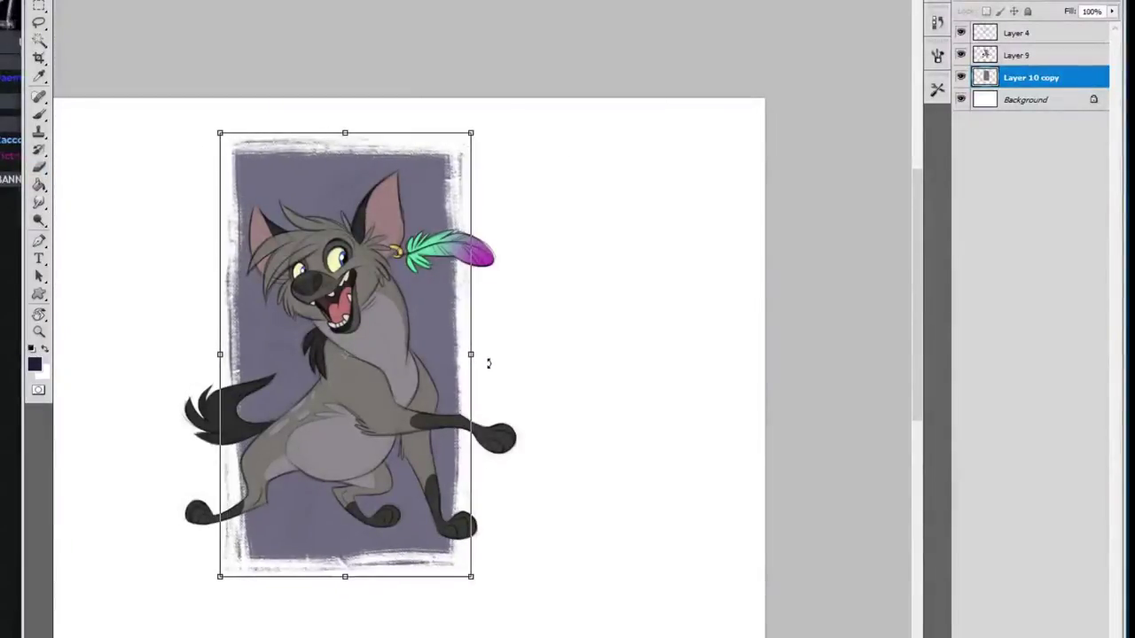
pyautogui.press('Return')
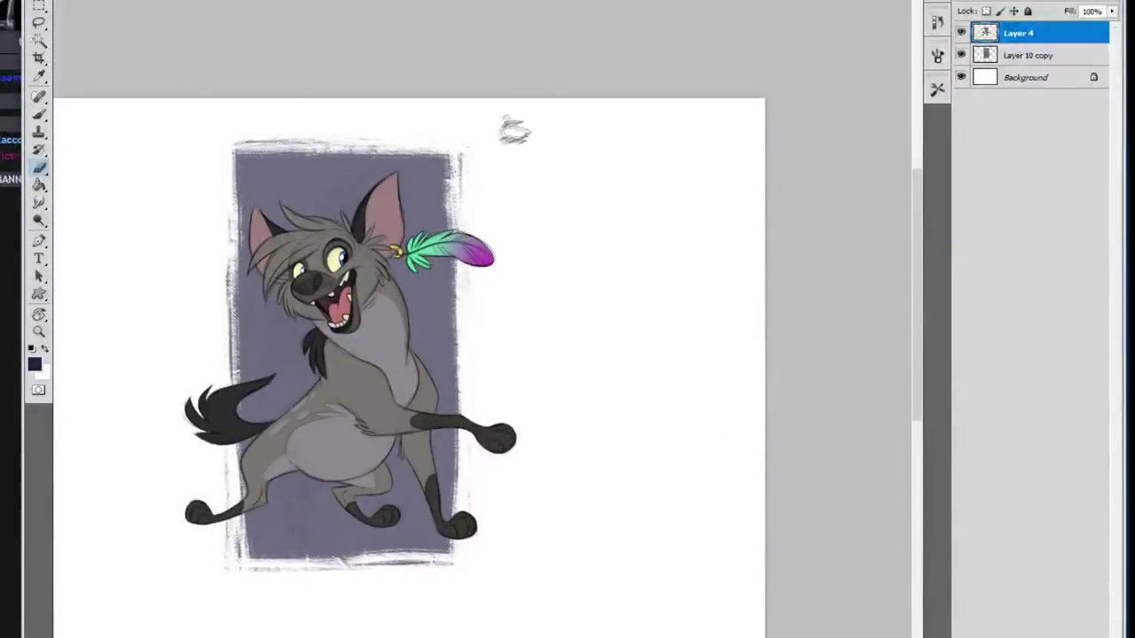
# Choose a brush tip for painting in black on the hyena's Layer 4
pyautogui.click(40, 2)
pyautogui.press('b')
pyautogui.click(40, 2)
pyautogui.keyDown('ctrl'); pyautogui.click(613, 538); pyautogui.keyUp('ctrl')
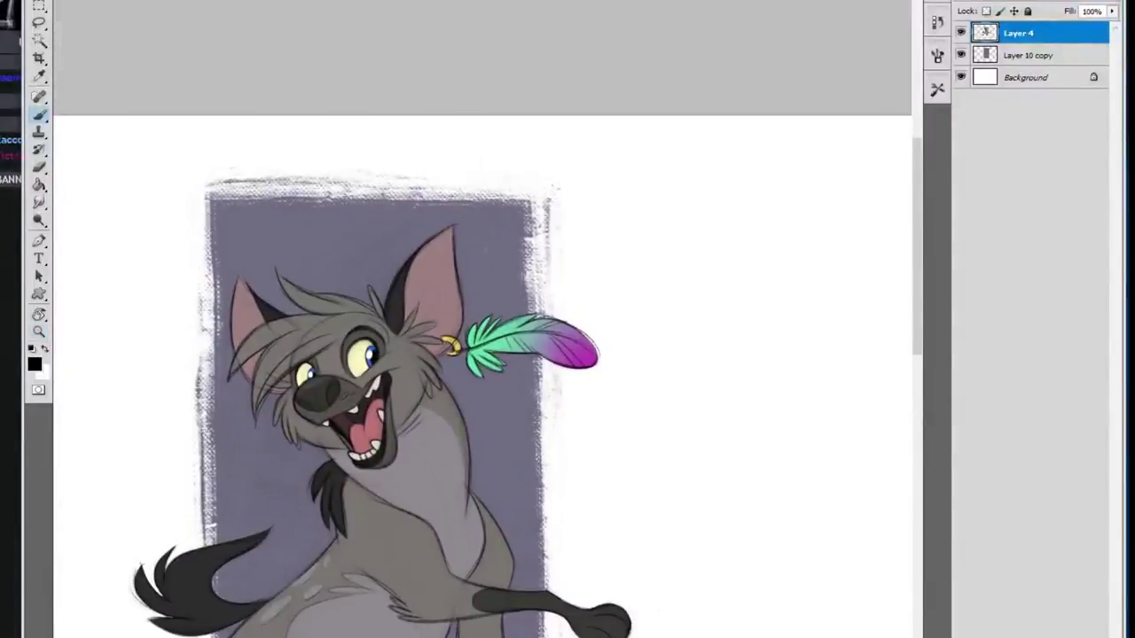